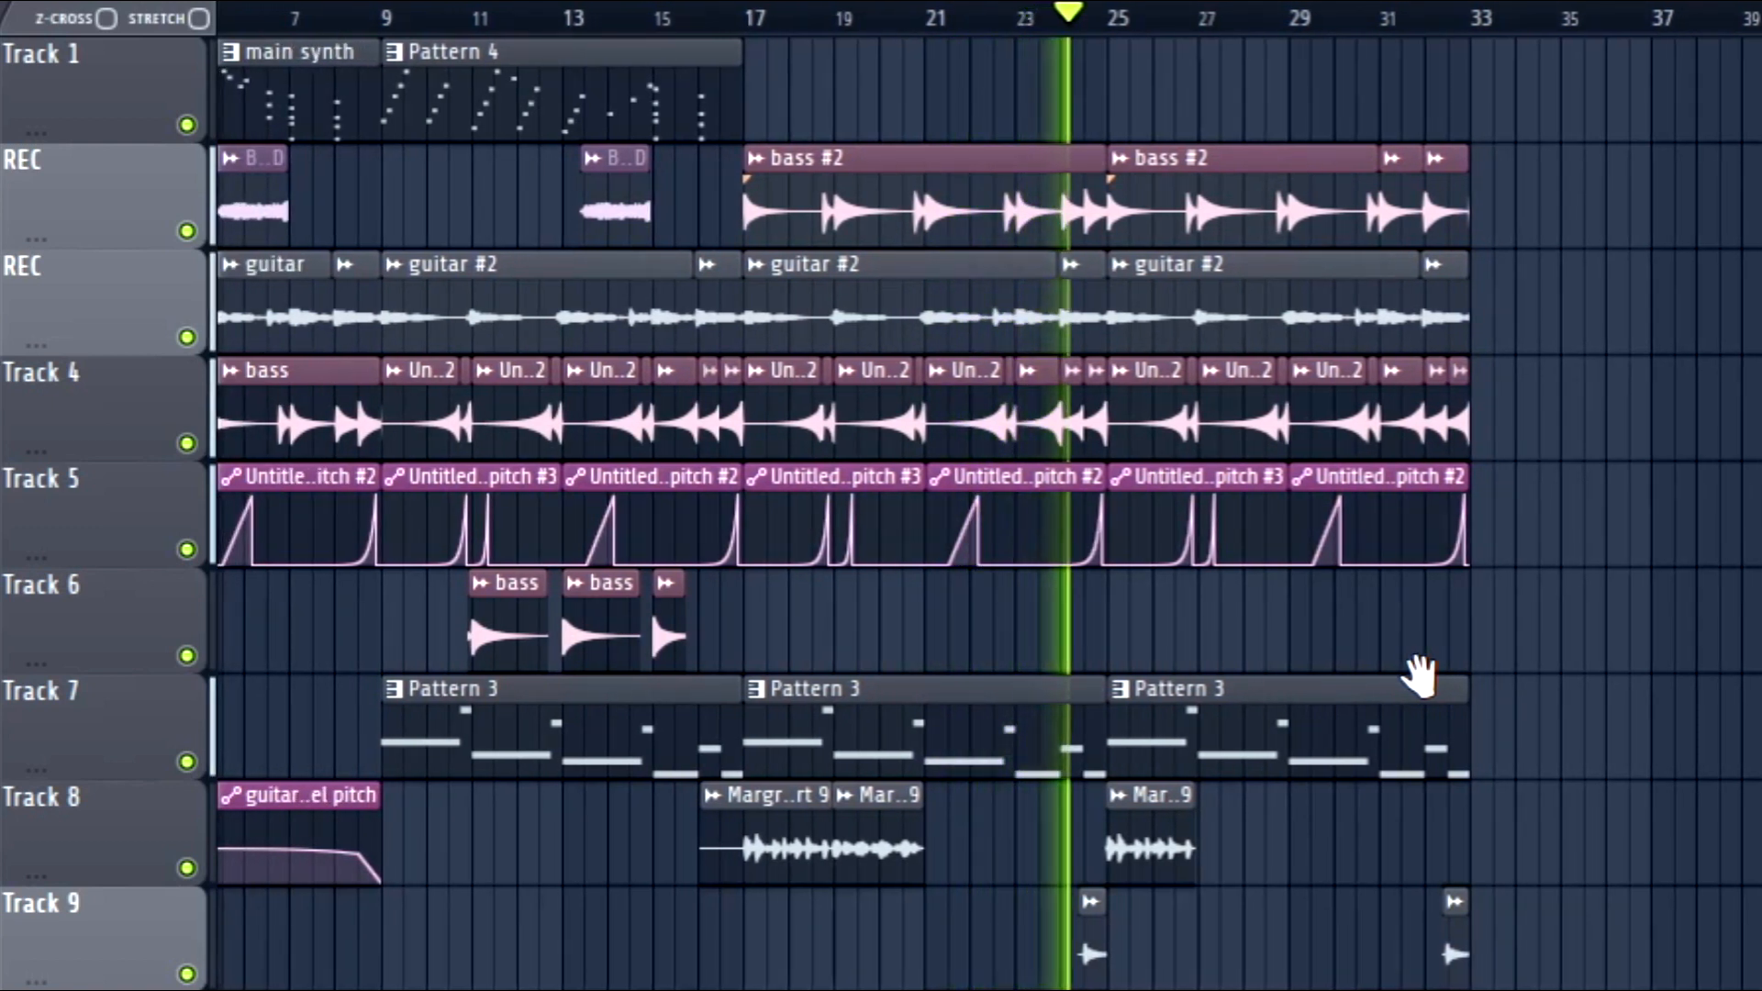
Step: Play back the main synth pattern to hear the TyrellN6 Raw II preset, keeping the plugin window in view
left_click_drag(1418, 676, 1574, 667)
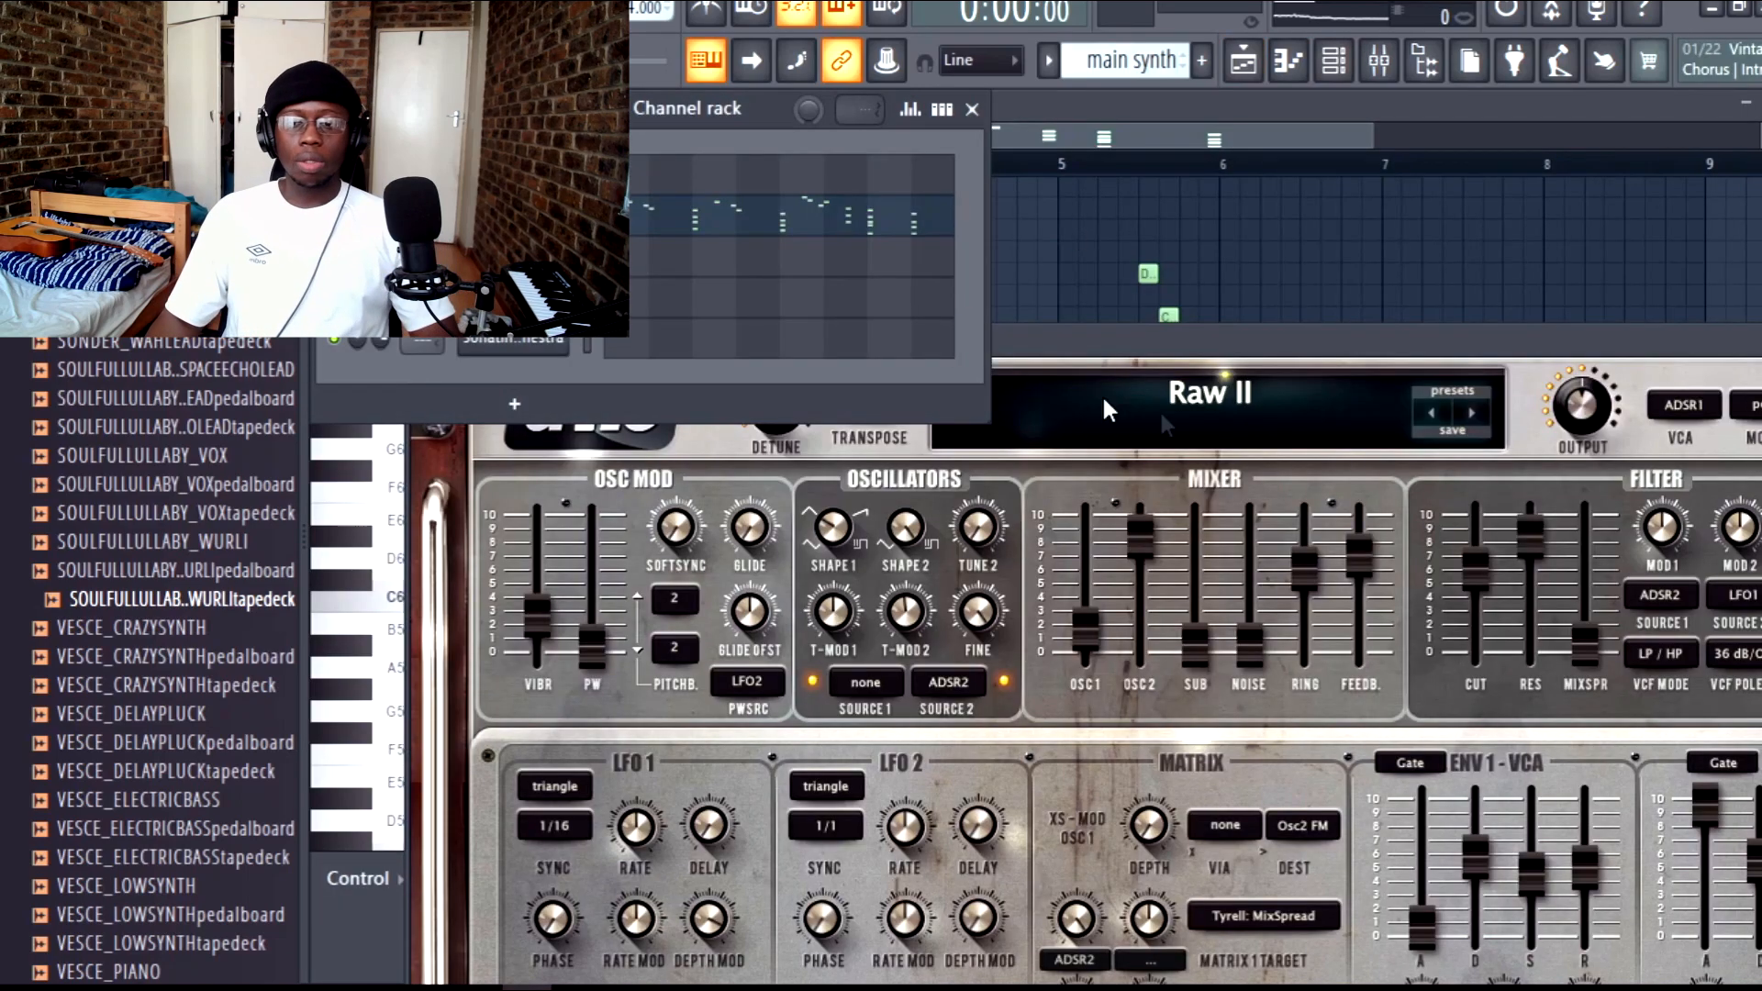
left_click_drag(1180, 339, 1109, 265)
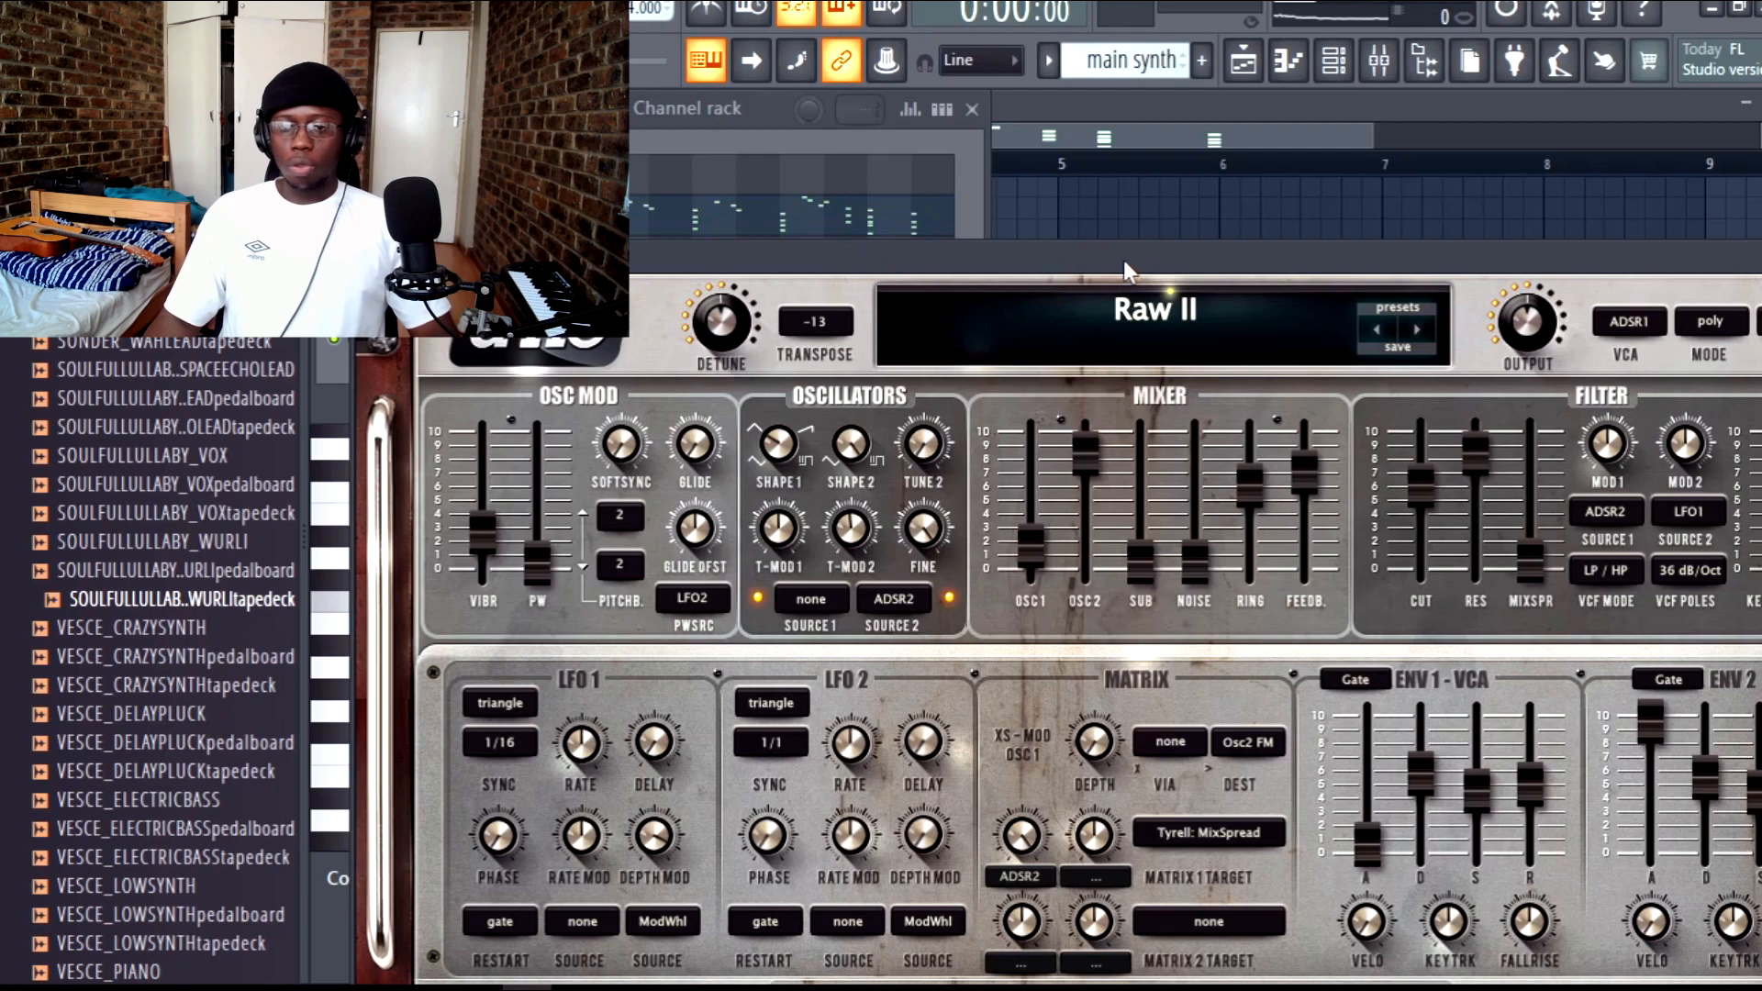
left_click_drag(1127, 268, 1137, 371)
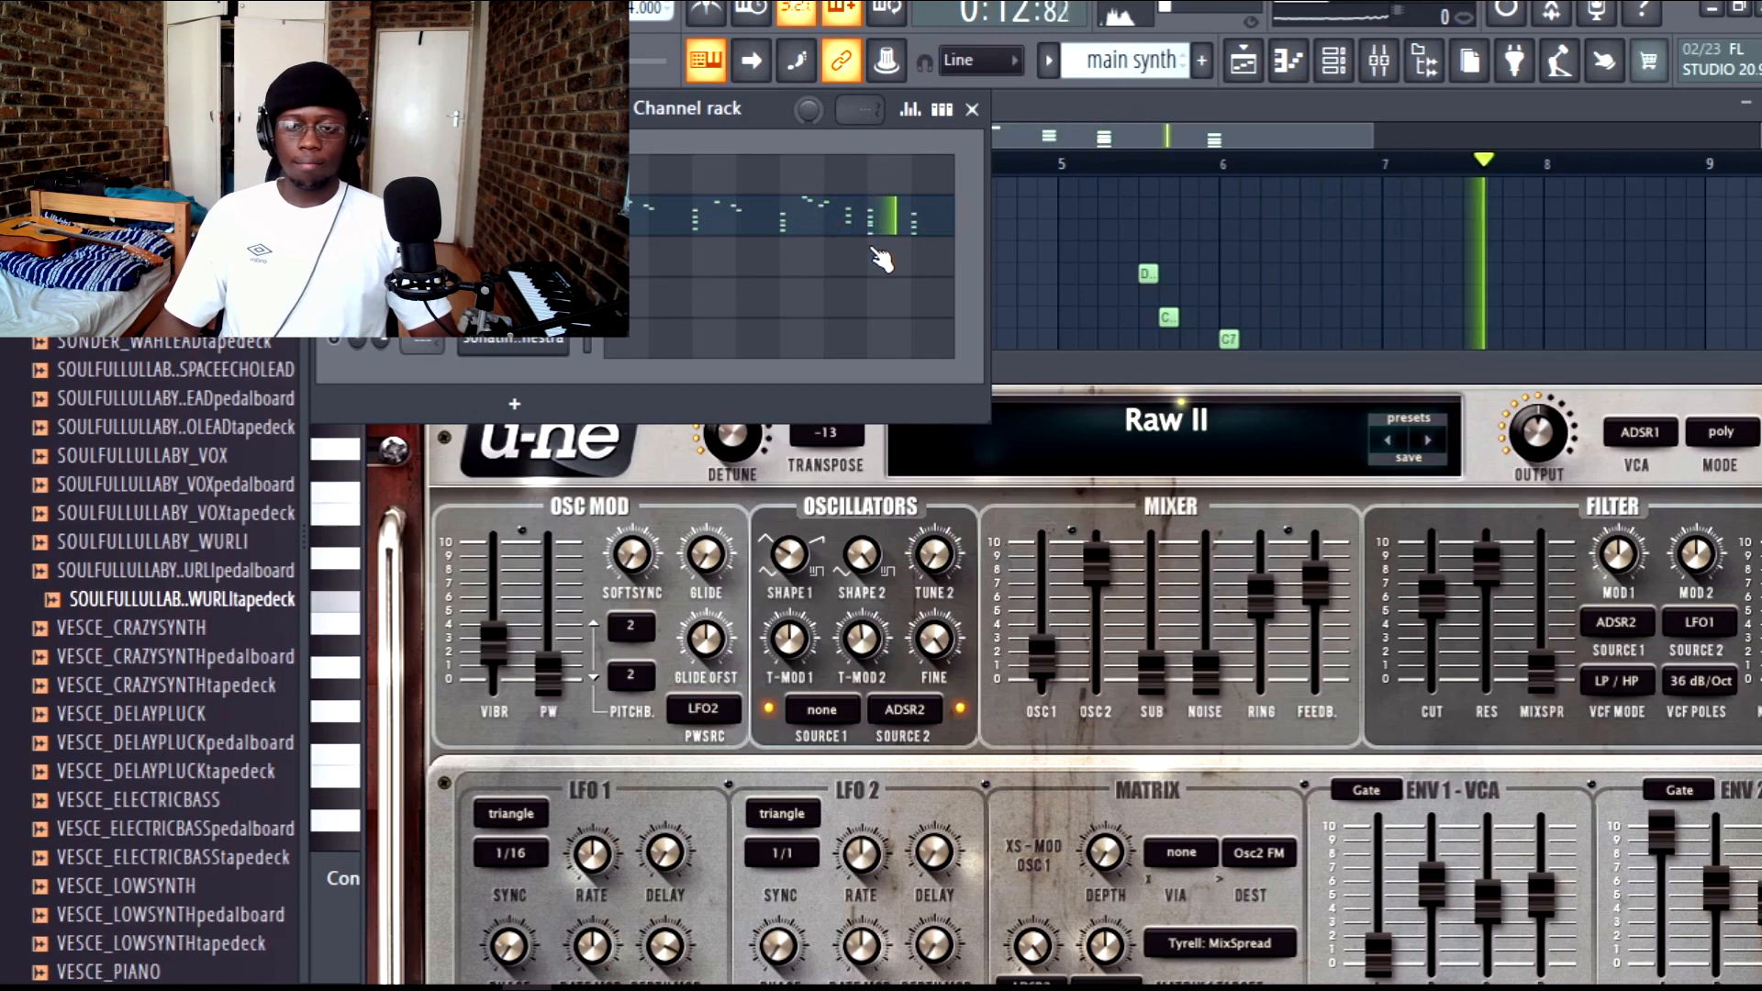
key("space")
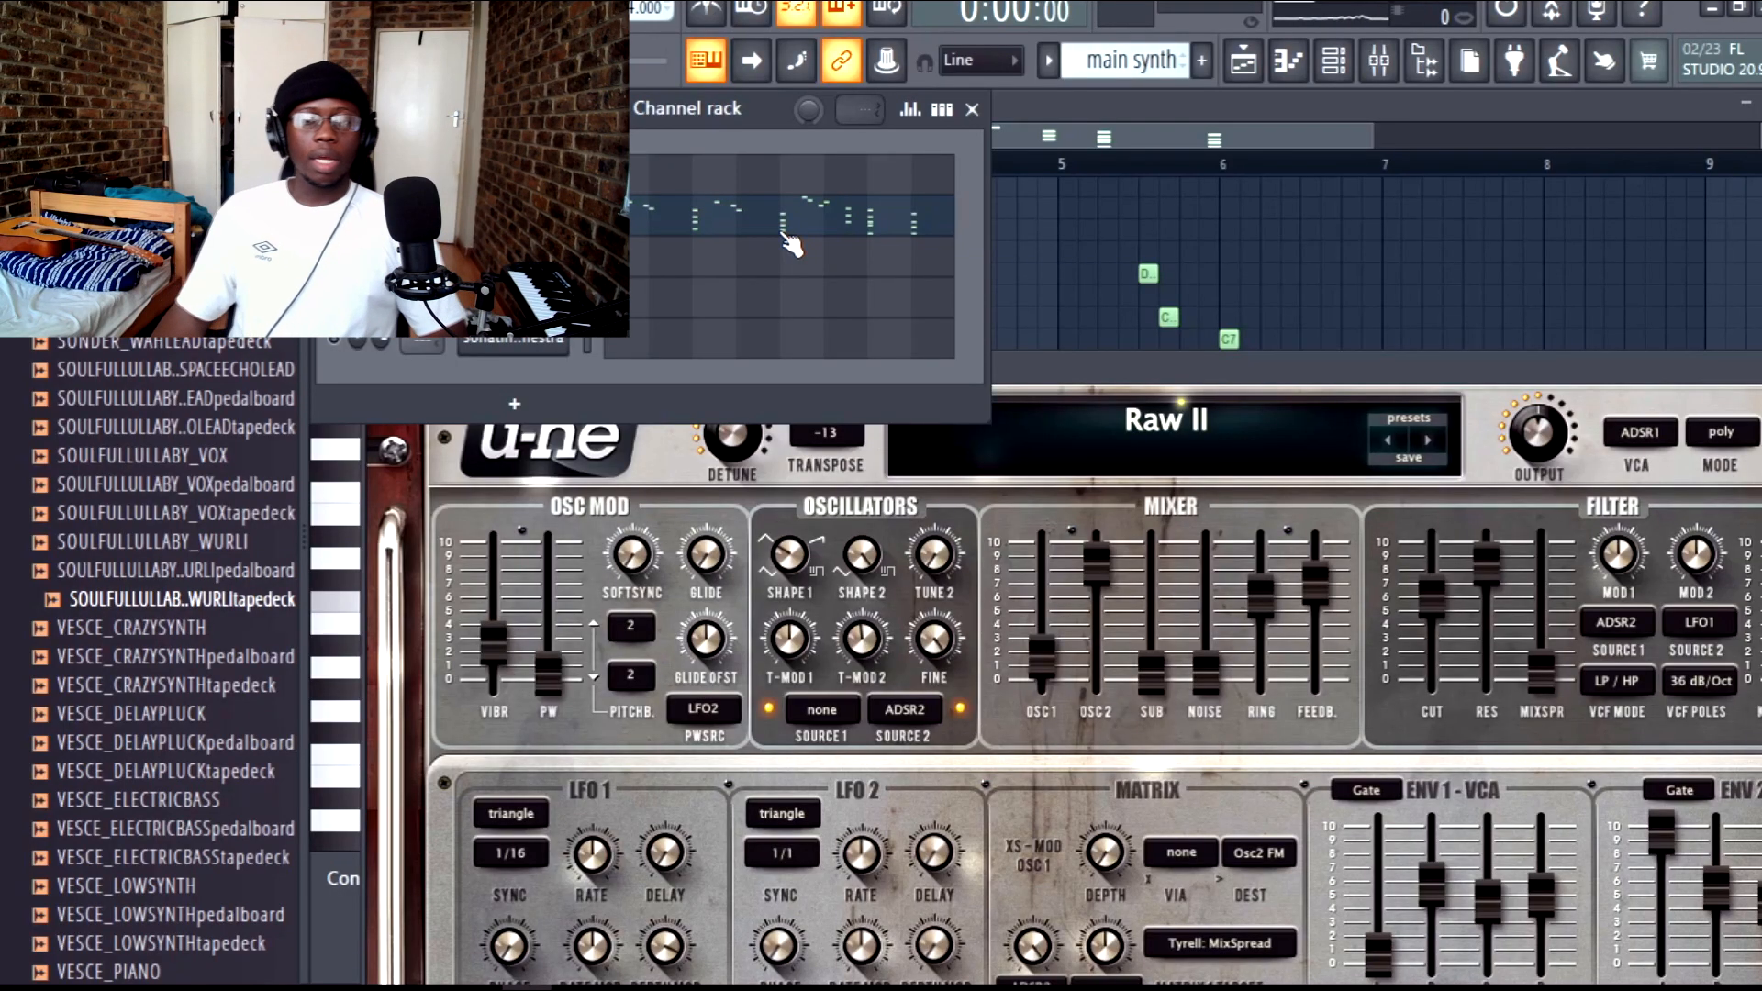
left_click_drag(1020, 373, 1023, 391)
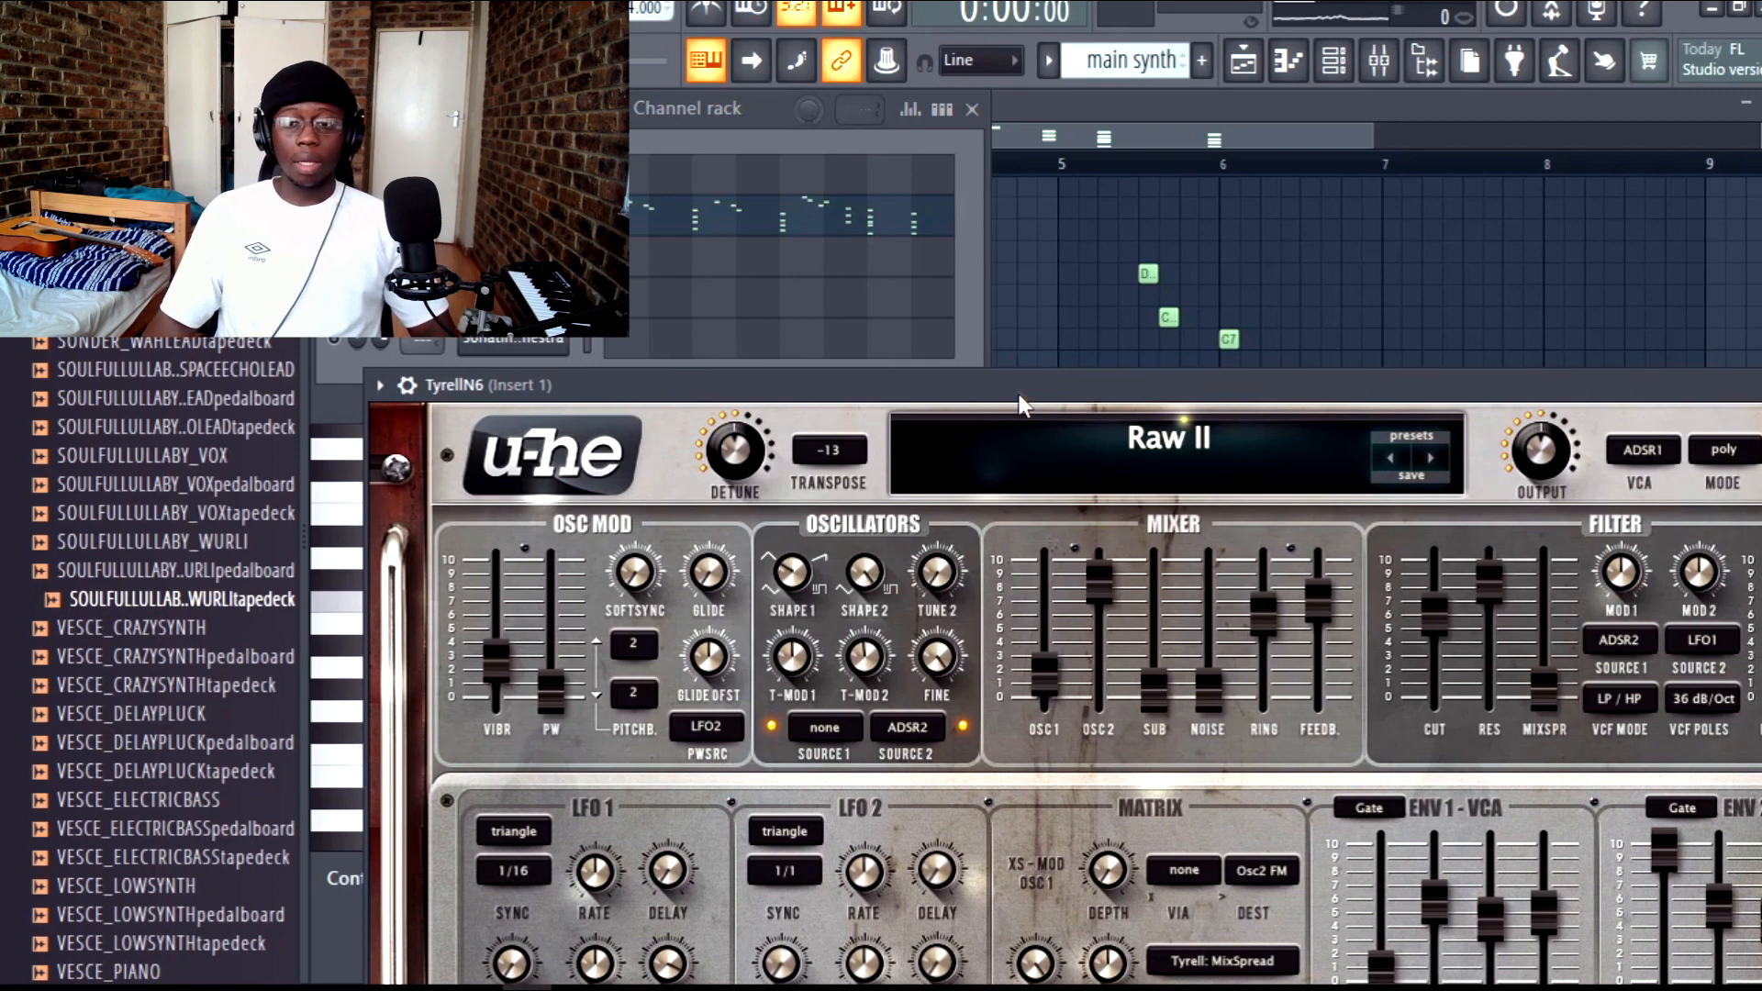
left_click_drag(1019, 391, 1007, 377)
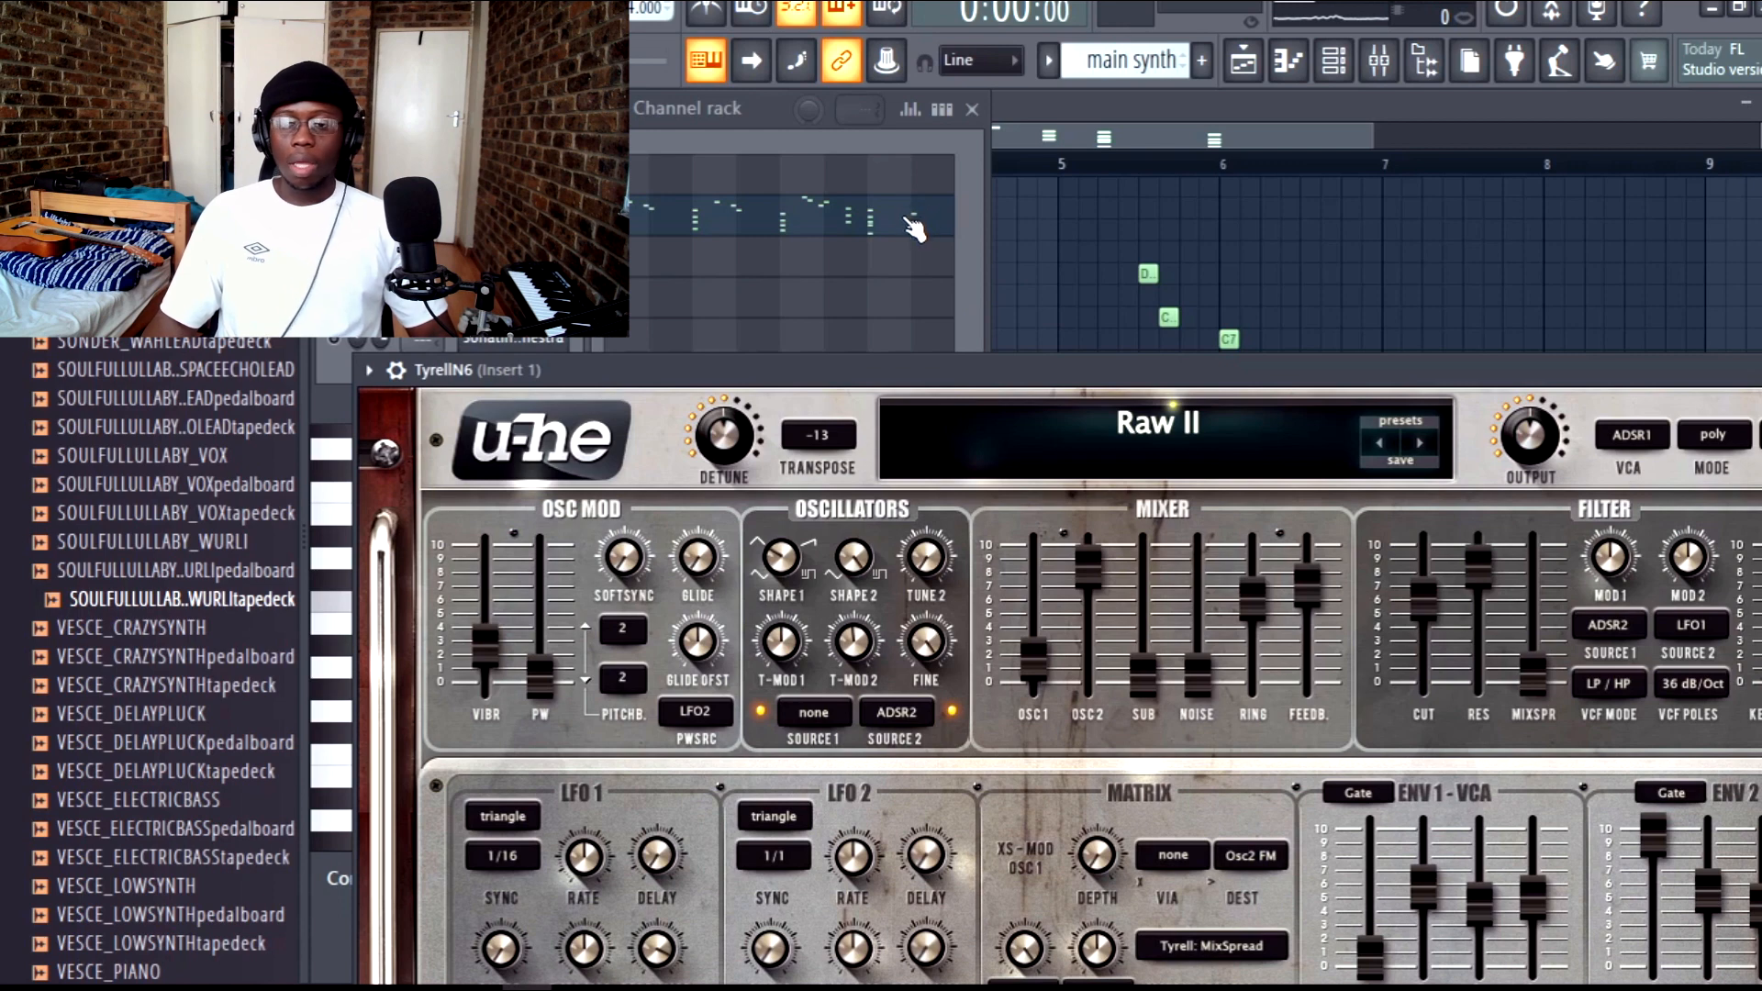
Step: Open the main synth pattern in the TyrellN6 piano roll and examine the chords at bars 1 and 3
left_click(908, 228)
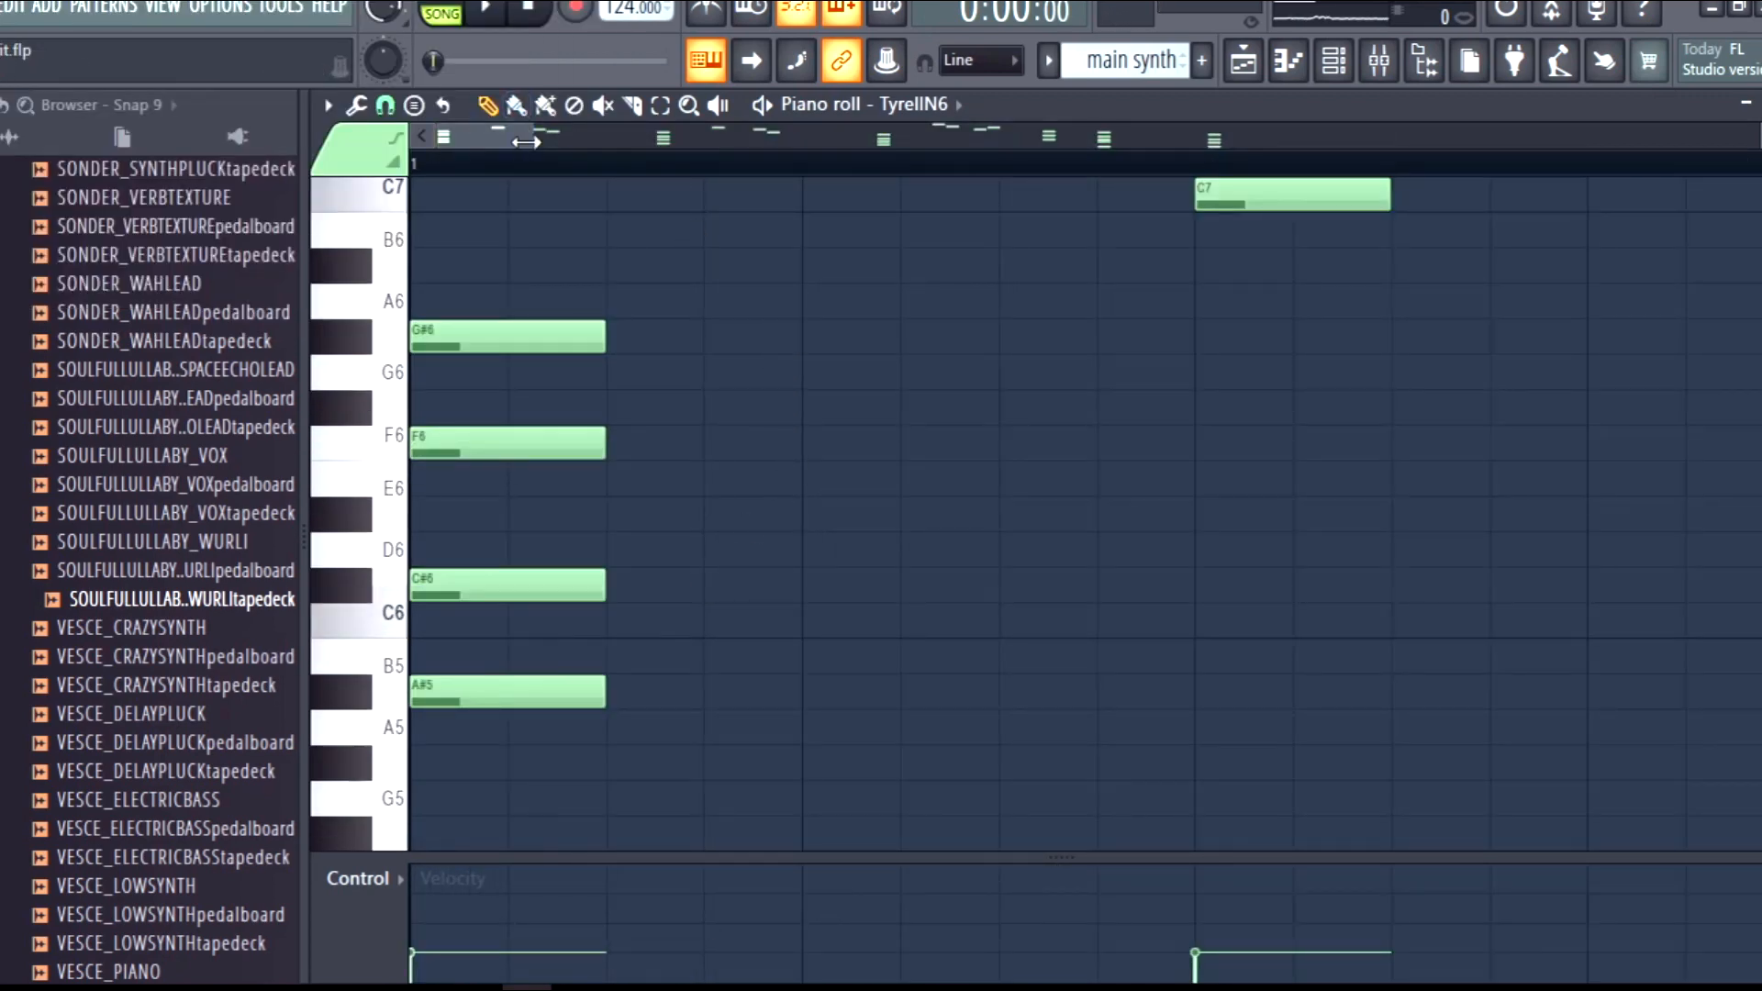
left_click_drag(526, 141, 838, 234)
left_click_drag(1038, 557, 1272, 561)
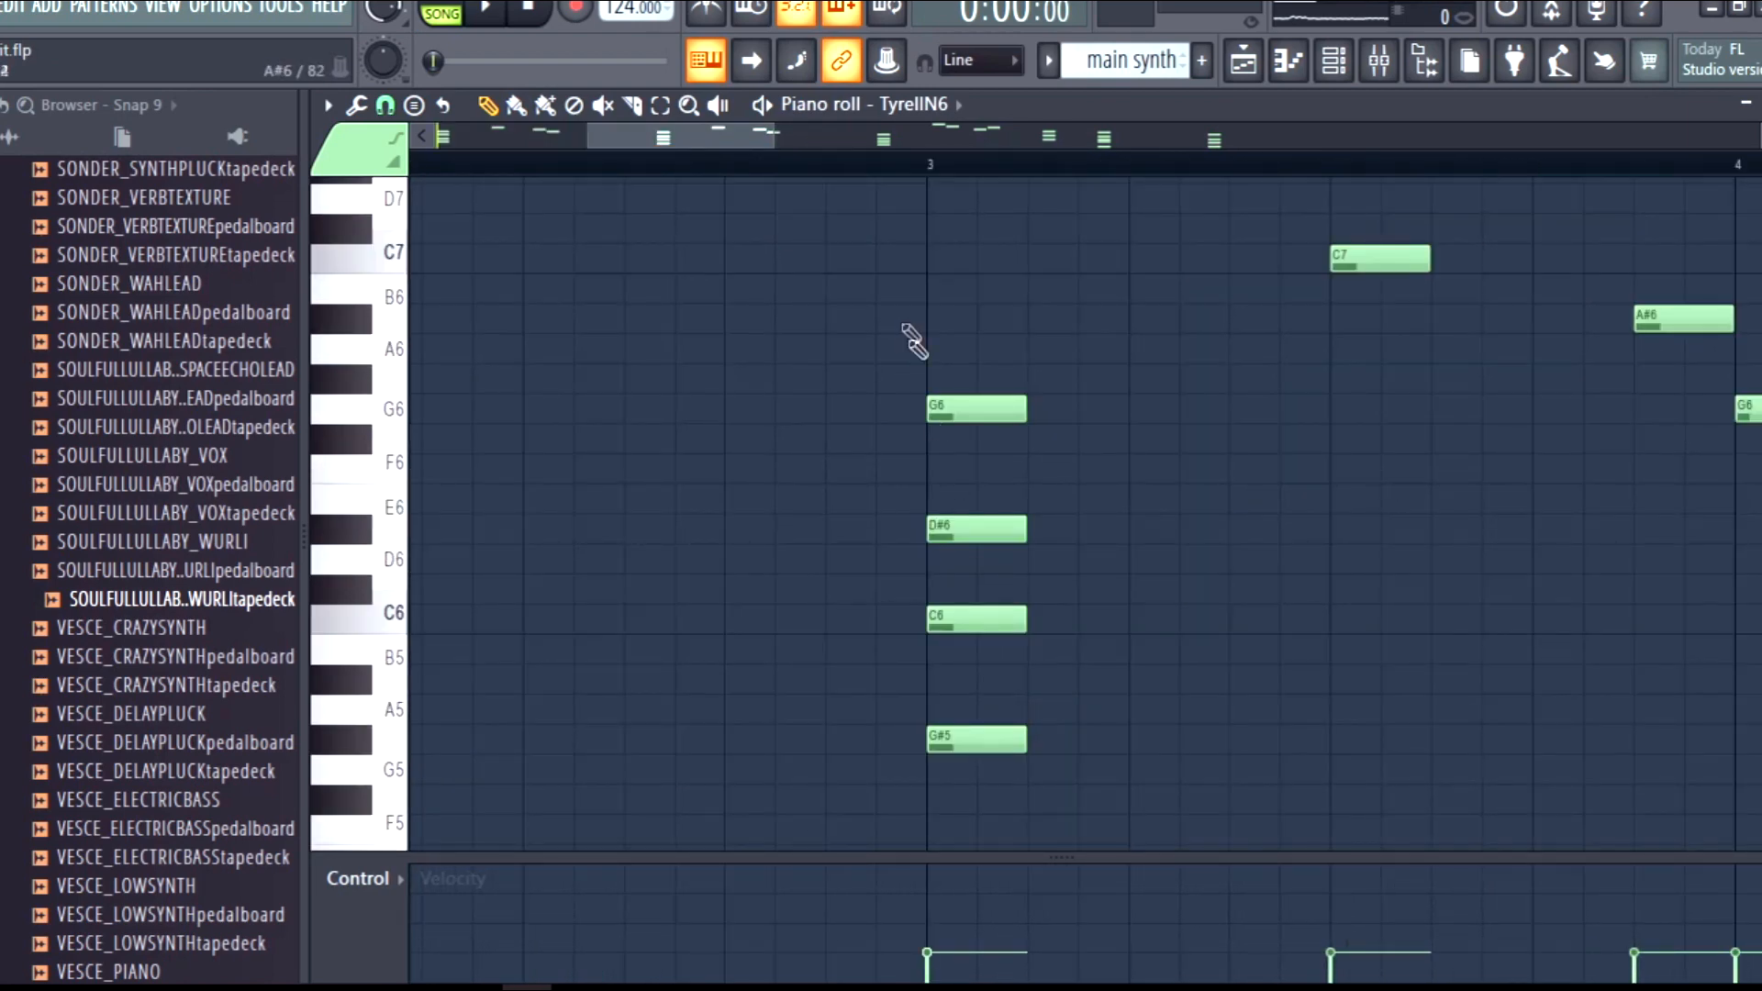
left_click_drag(909, 337, 1038, 748)
left_click(1064, 757, "ctrl")
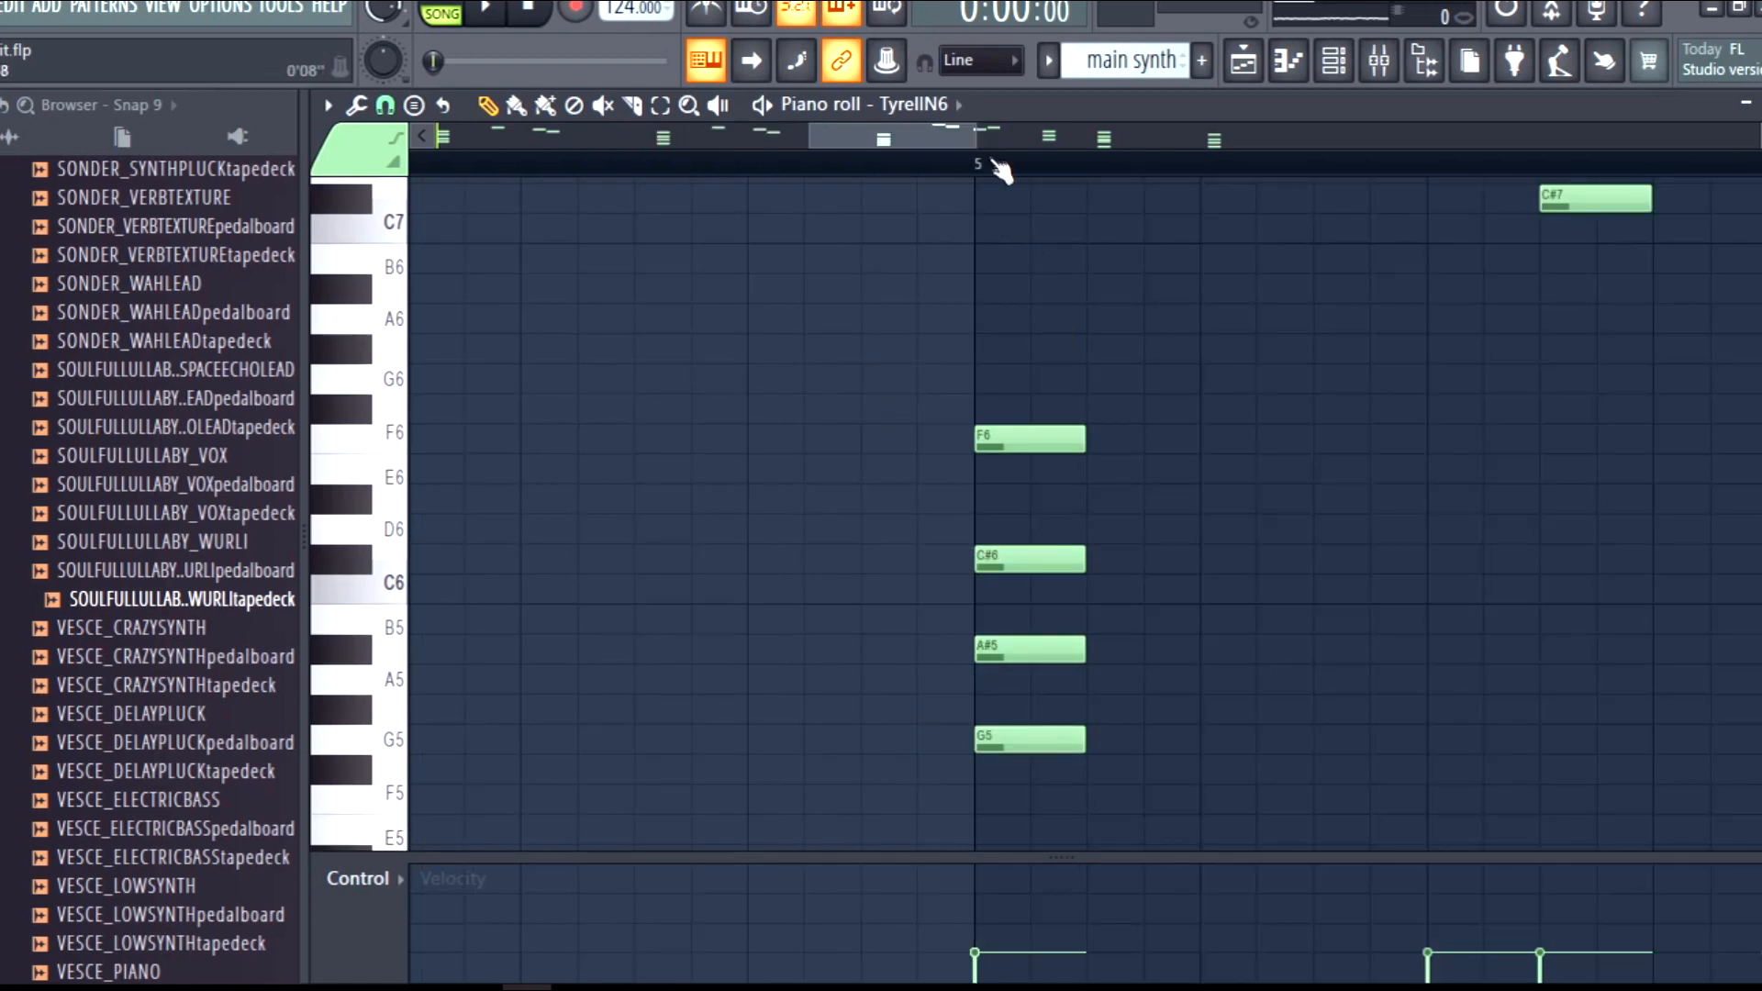
Step: Examine the chord at bar 5 and the melody notes and chord leading up to bar 7 in the piano roll
left_click_drag(972, 140, 1125, 210)
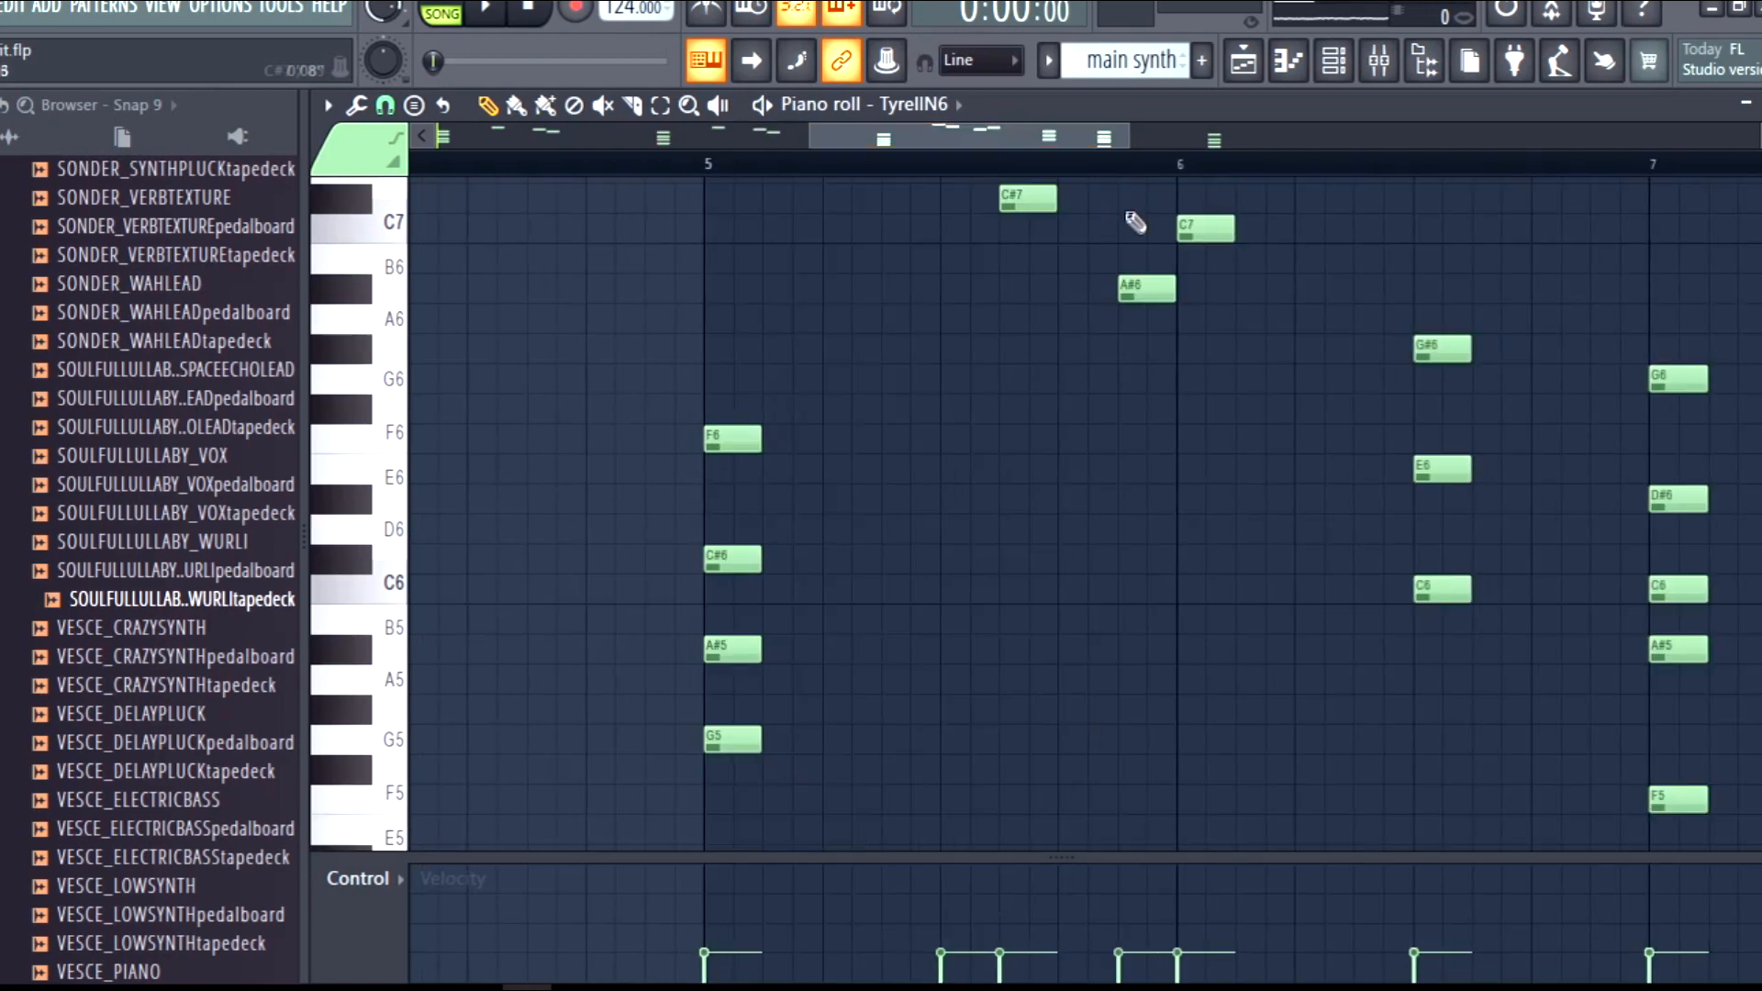
right_click(1204, 369, "ctrl")
left_click_drag(1458, 782, 1216, 395)
left_click_drag(886, 223, 1008, 580, "ctrl")
left_click(1102, 584, "ctrl")
left_click_drag(1157, 484, 820, 446)
left_click_drag(1100, 489, 892, 520)
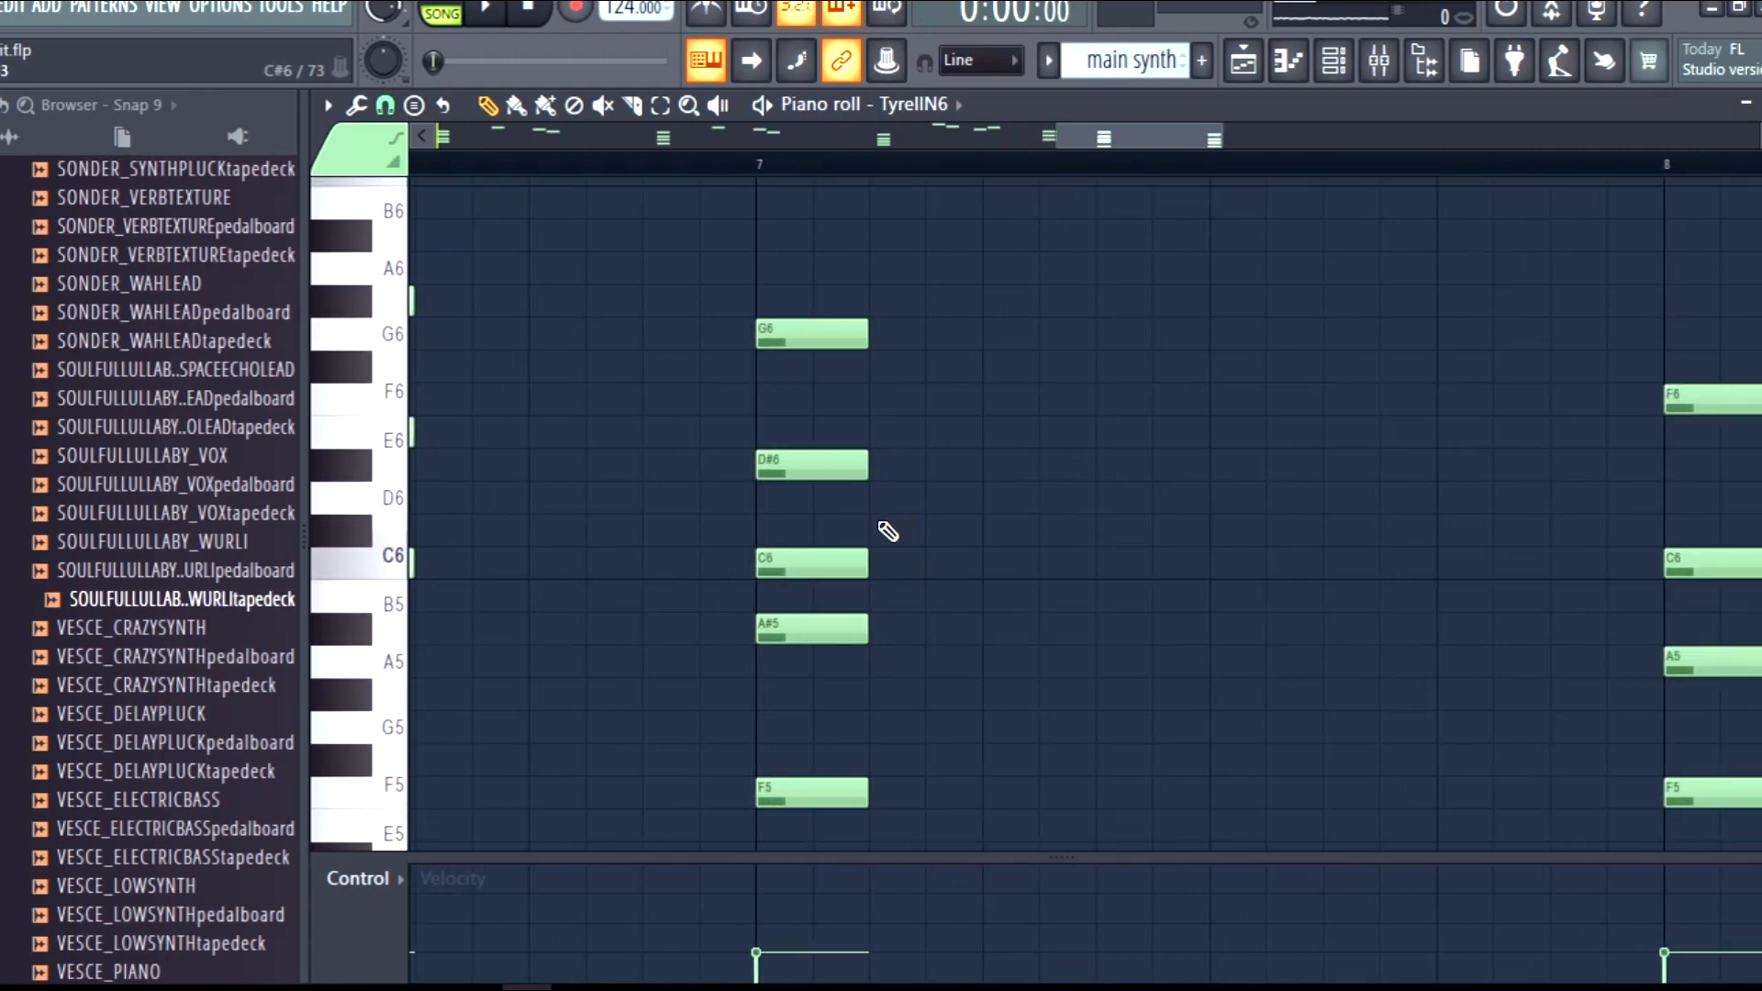
Step: Select the five chord notes at bar 7 and single out its A#5 note for inspection
left_click_drag(764, 255, 895, 808)
left_click(765, 167)
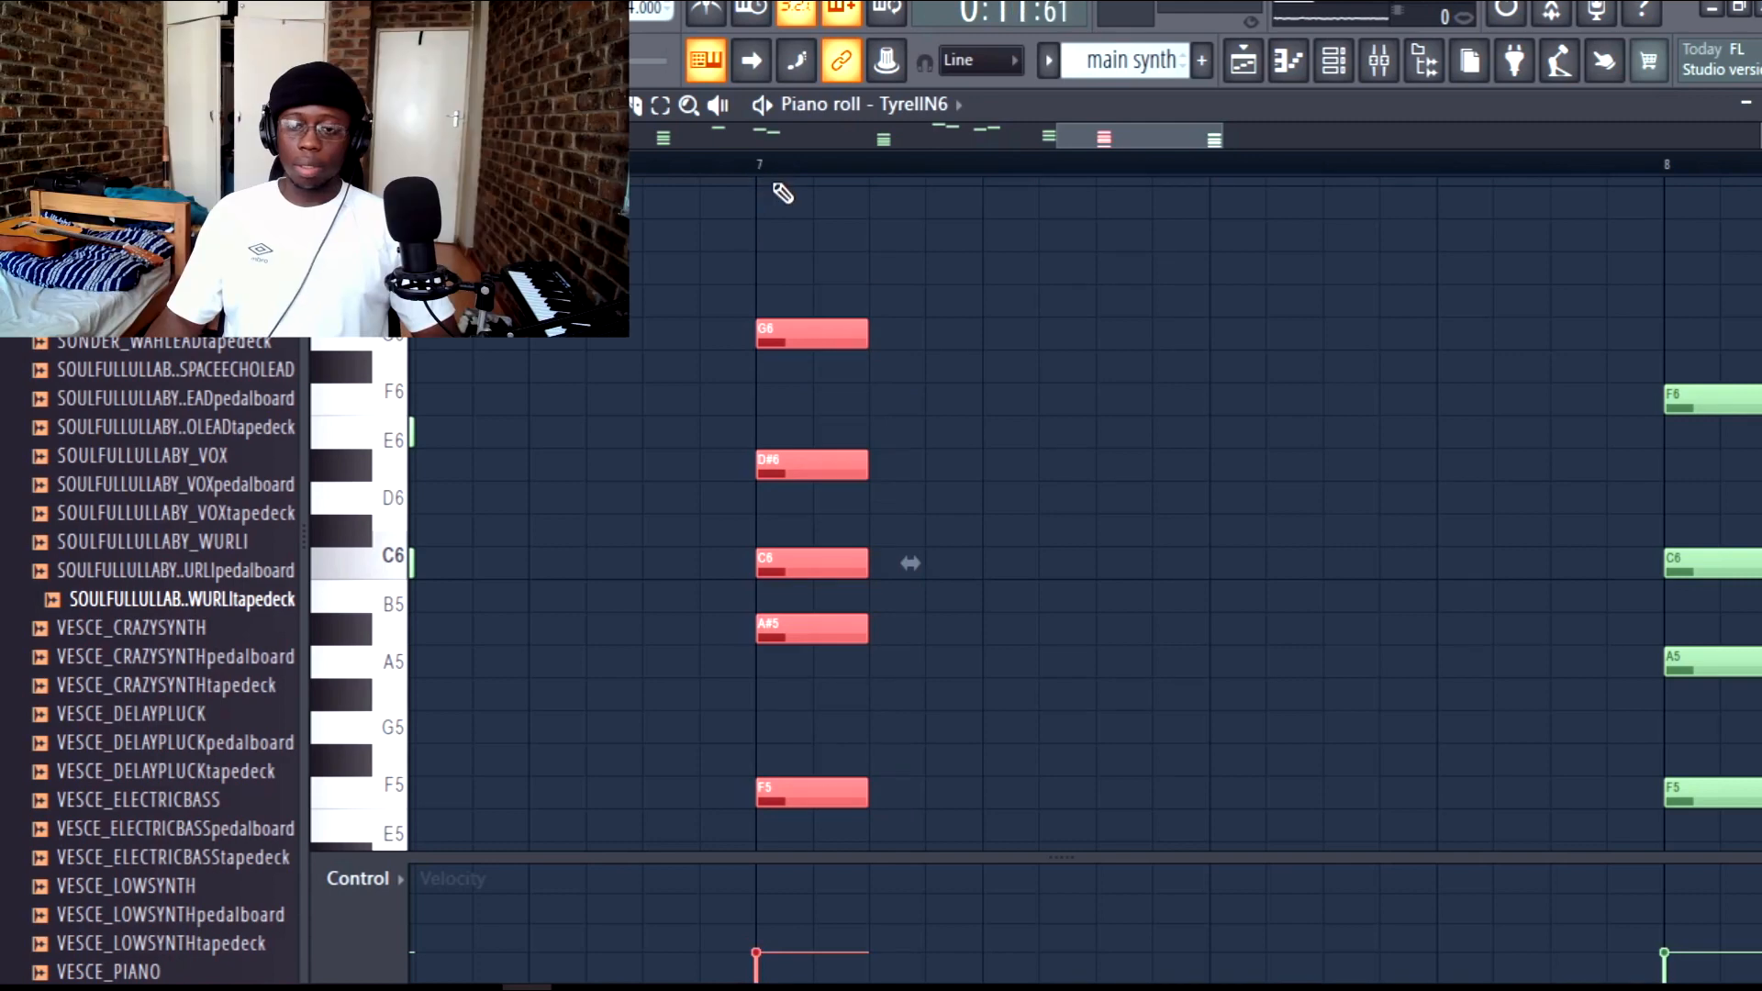
key("space")
key("space")
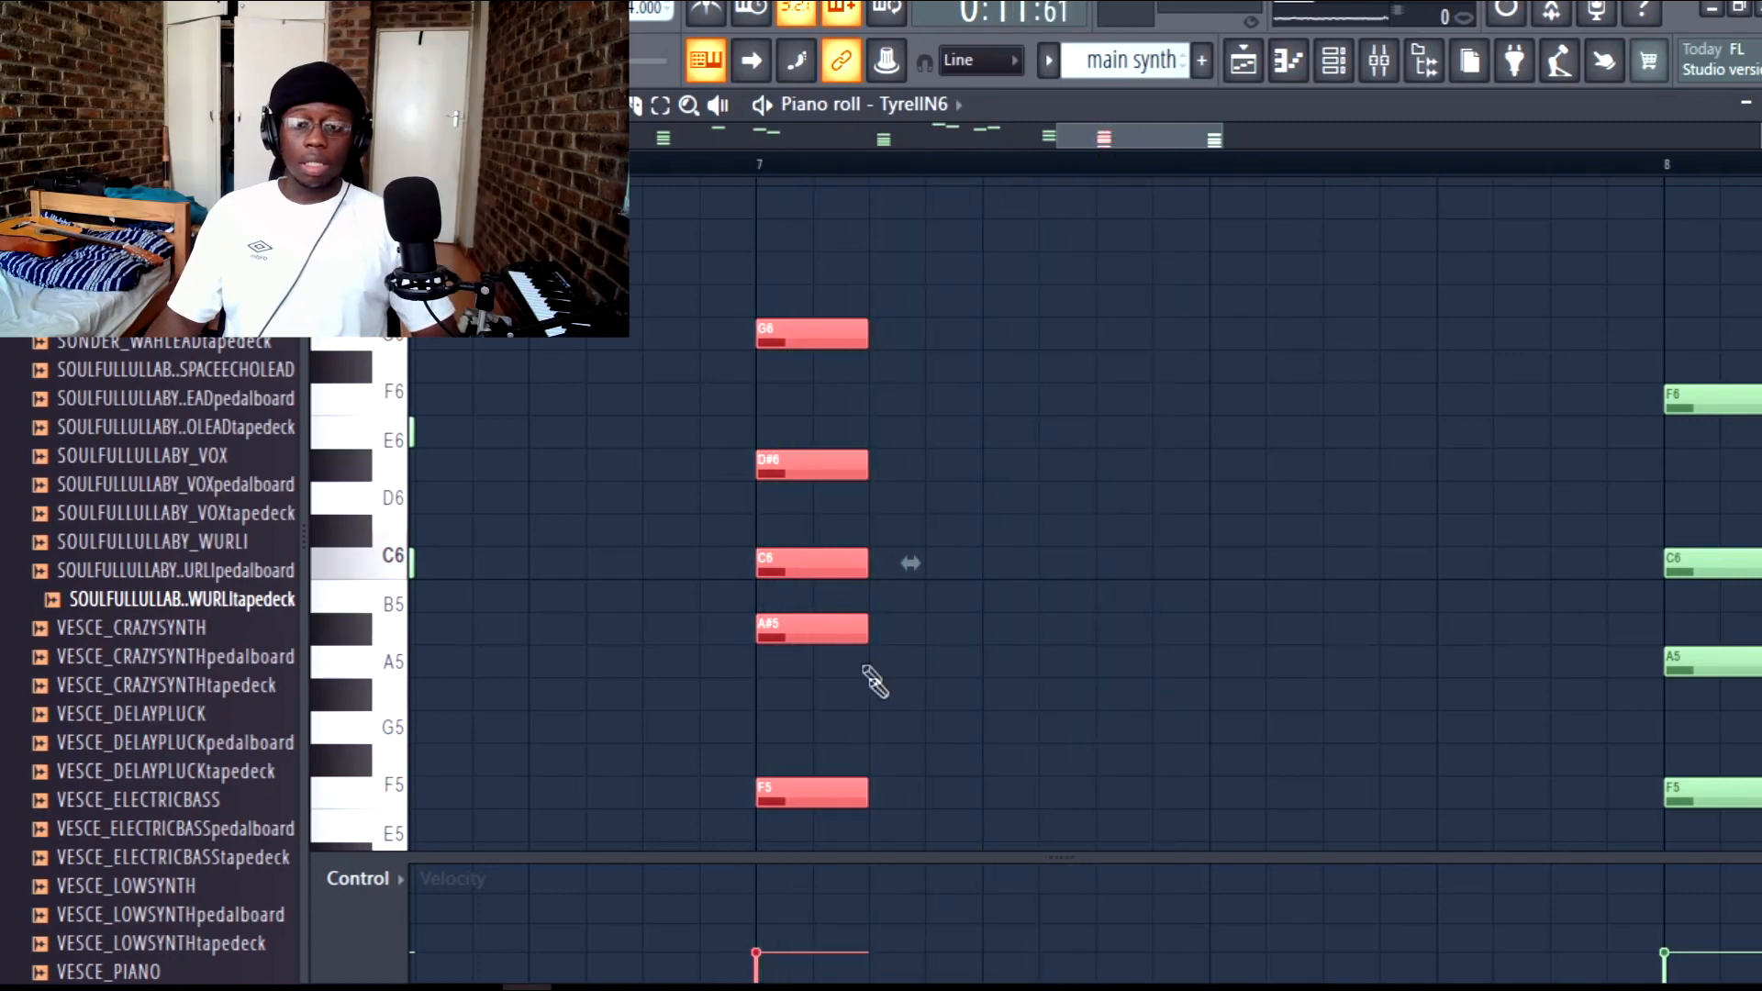
left_click_drag(817, 617, 825, 673)
left_click_drag(933, 810, 755, 416)
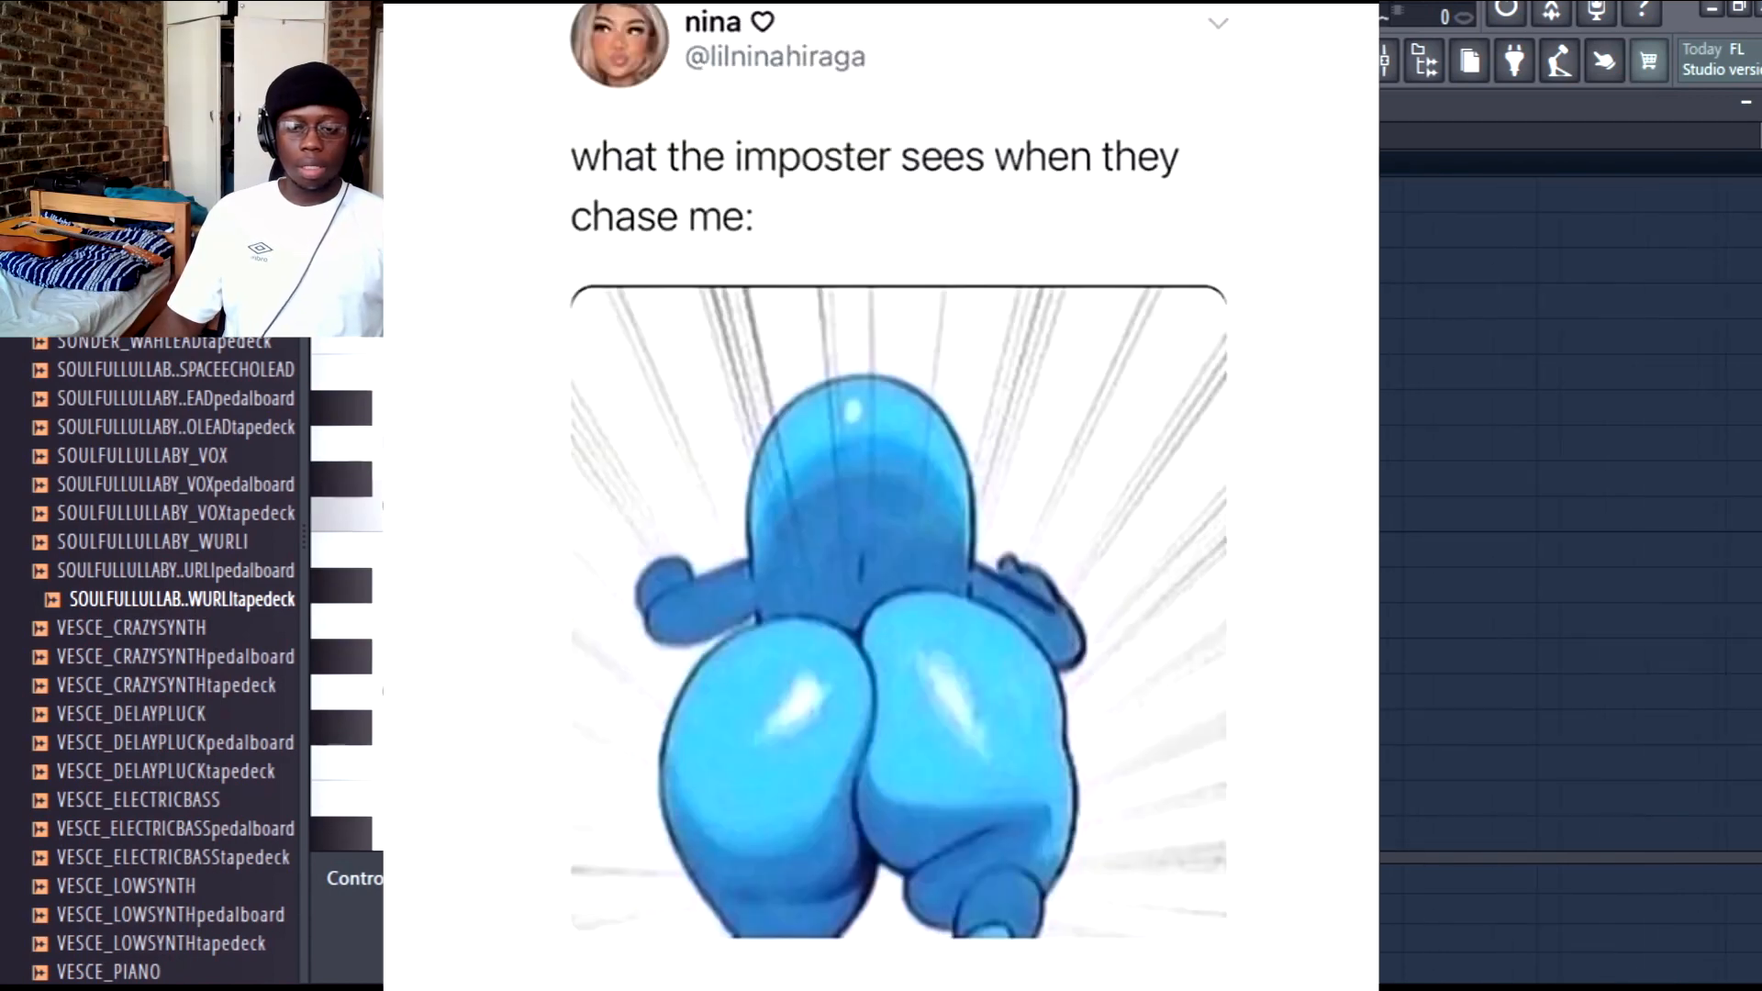
left_click_drag(1304, 767, 720, 184)
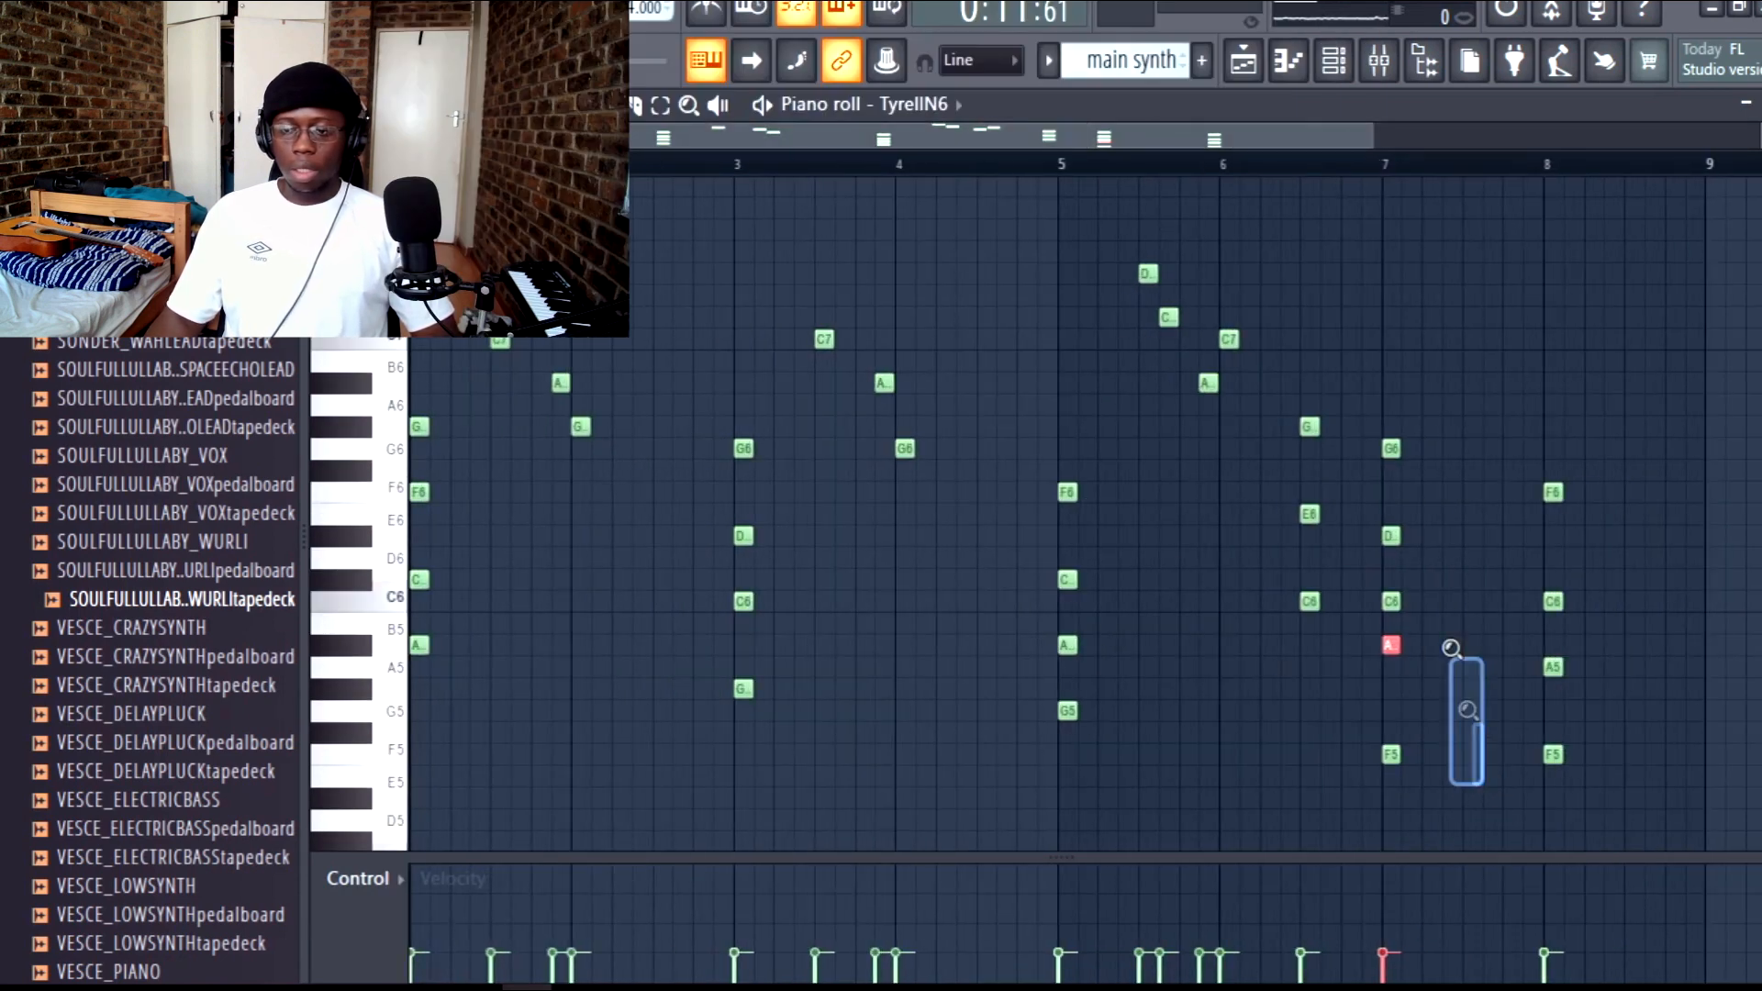
Step: Examine the bar 8 chord, highlighting its notes and its A5, and review the whole progression in the piano roll
left_click_drag(1469, 710, 1283, 375)
left_click_drag(1467, 480, 1272, 514)
left_click(1257, 598, "ctrl")
left_click_drag(1085, 608, 1289, 546)
left_click_drag(1168, 136, 1476, 212)
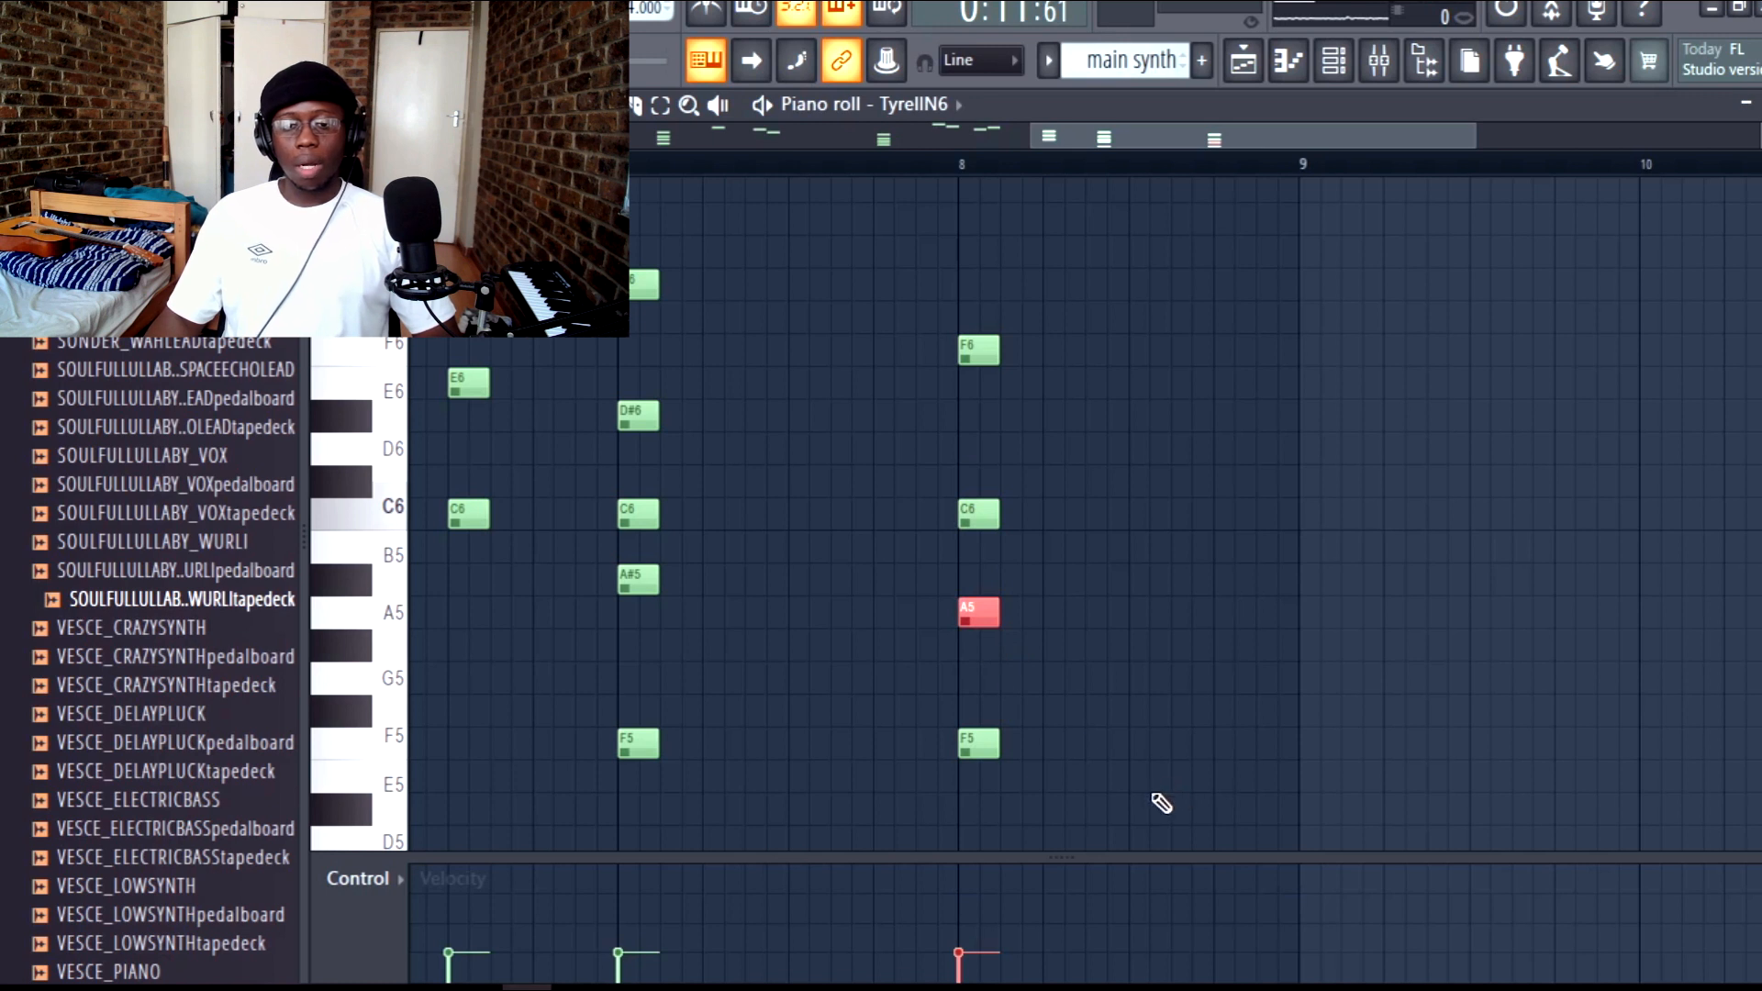
left_click_drag(920, 317, 1233, 819)
left_click(1285, 792, "ctrl")
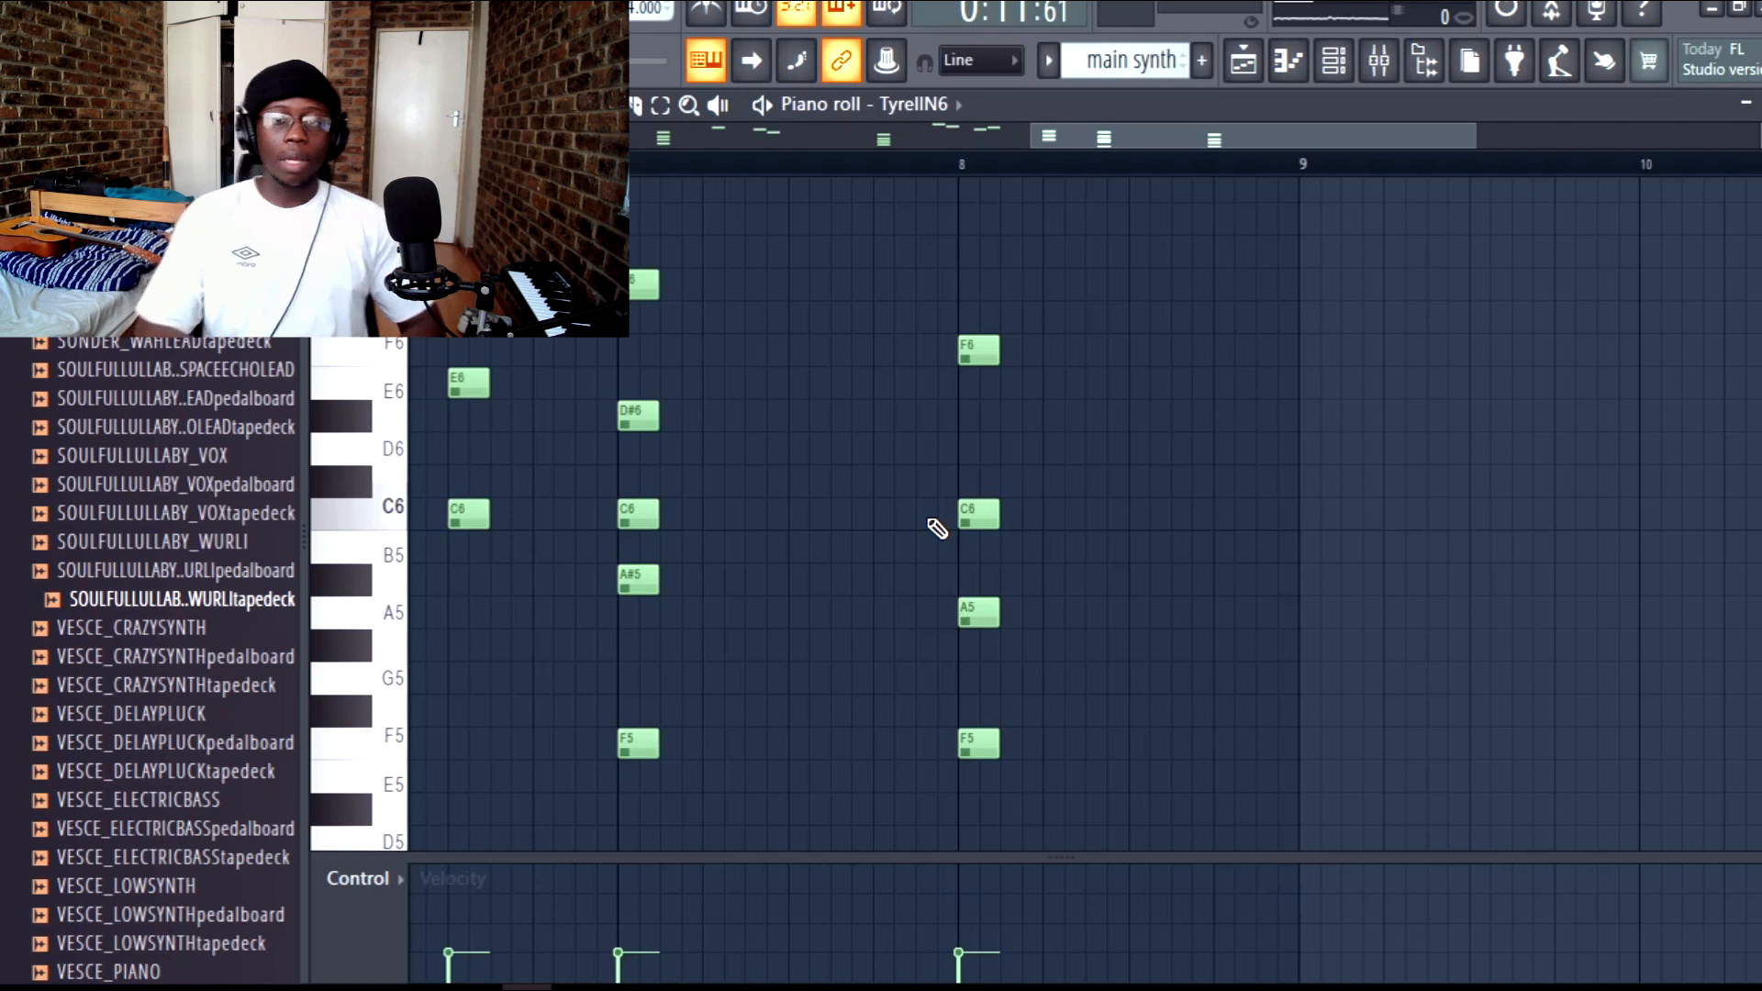
left_click_drag(899, 301, 1113, 795)
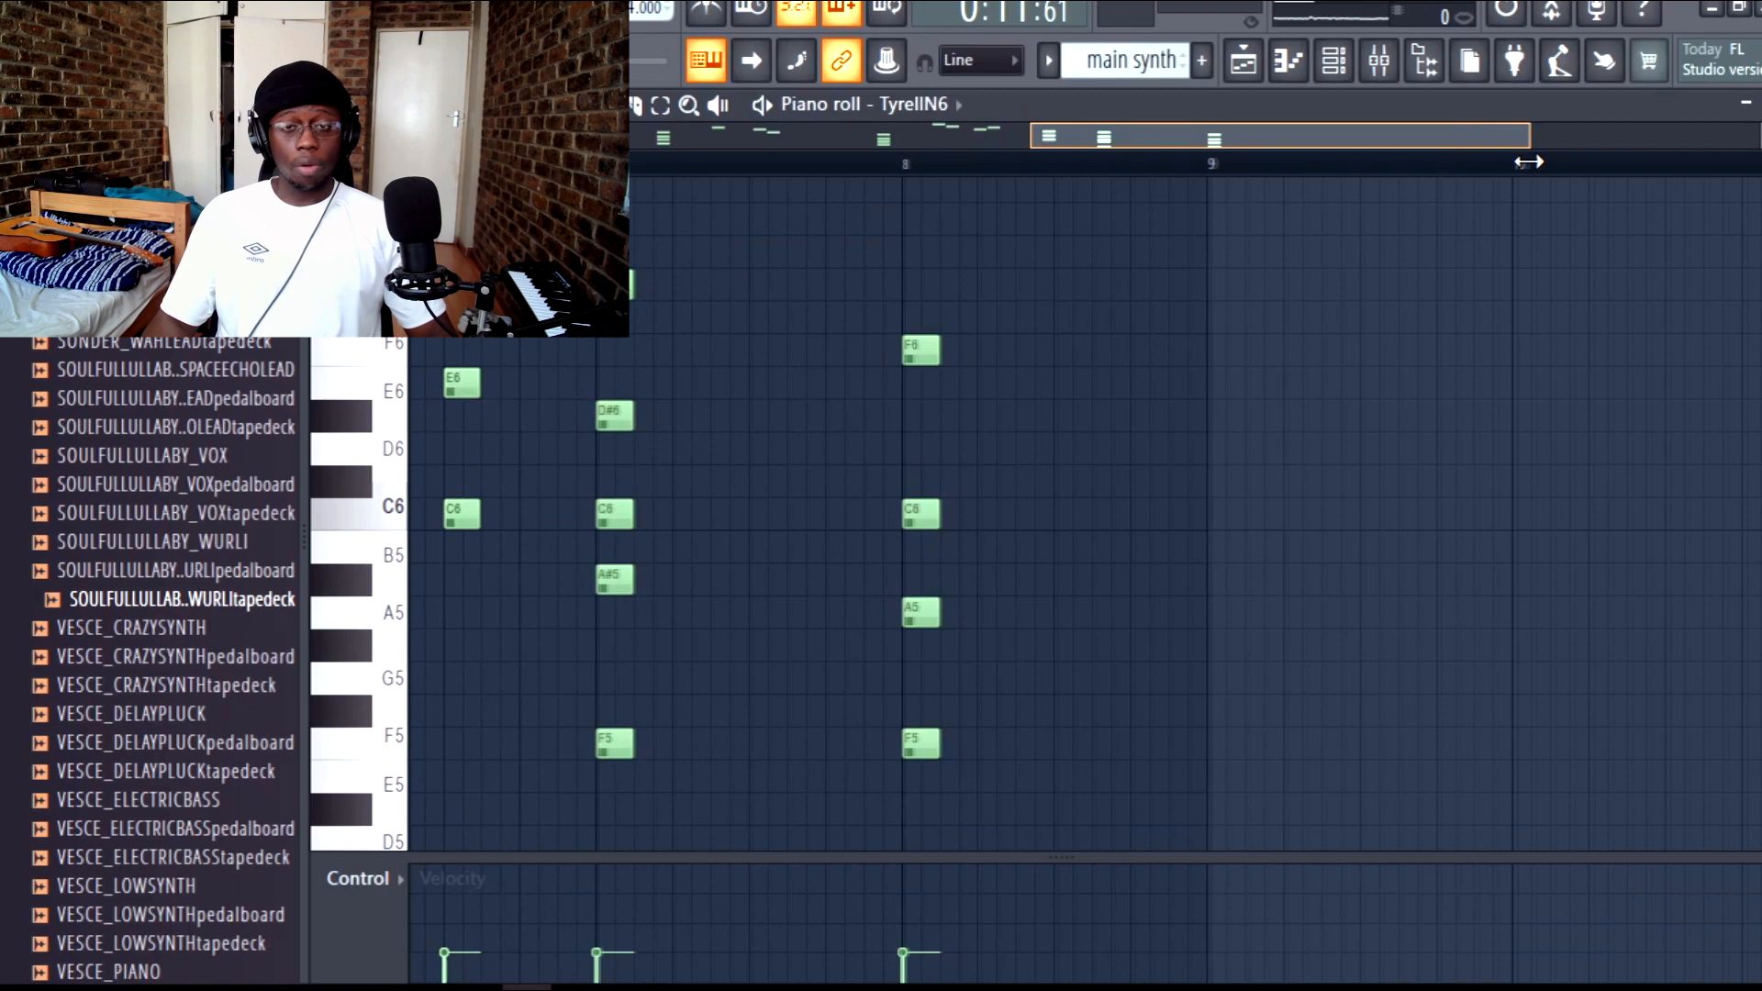
left_click_drag(1524, 165, 1578, 188)
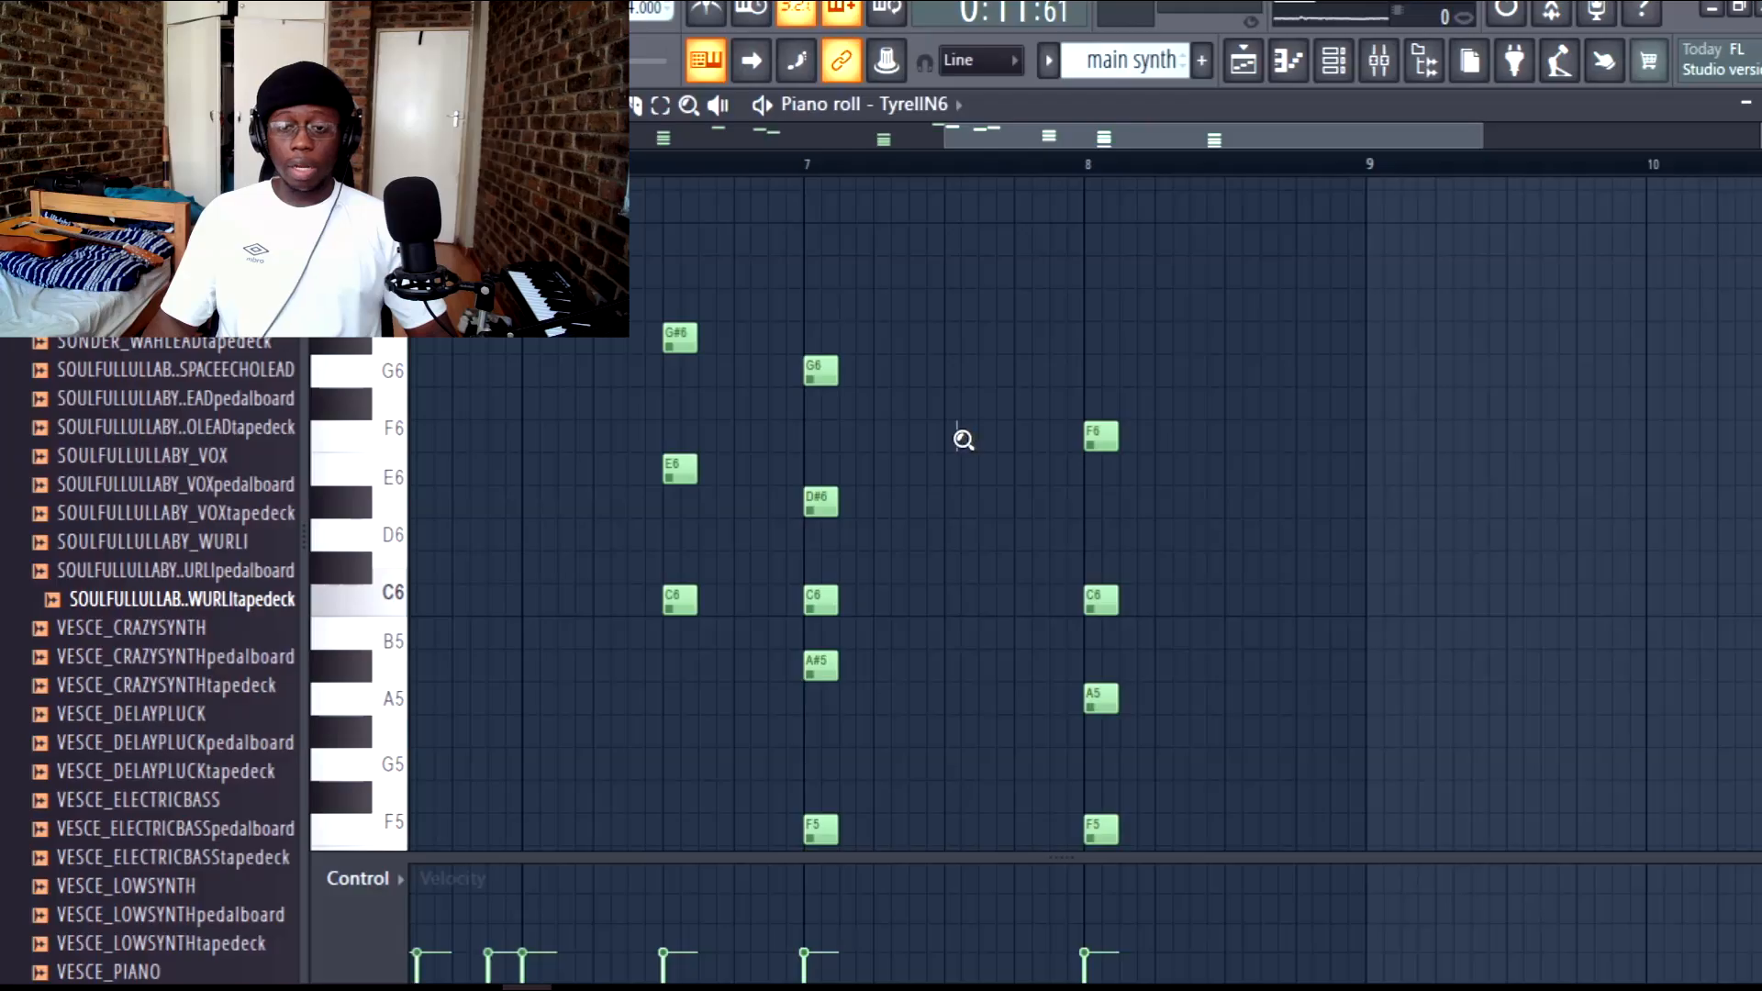
right_click(961, 437, "ctrl")
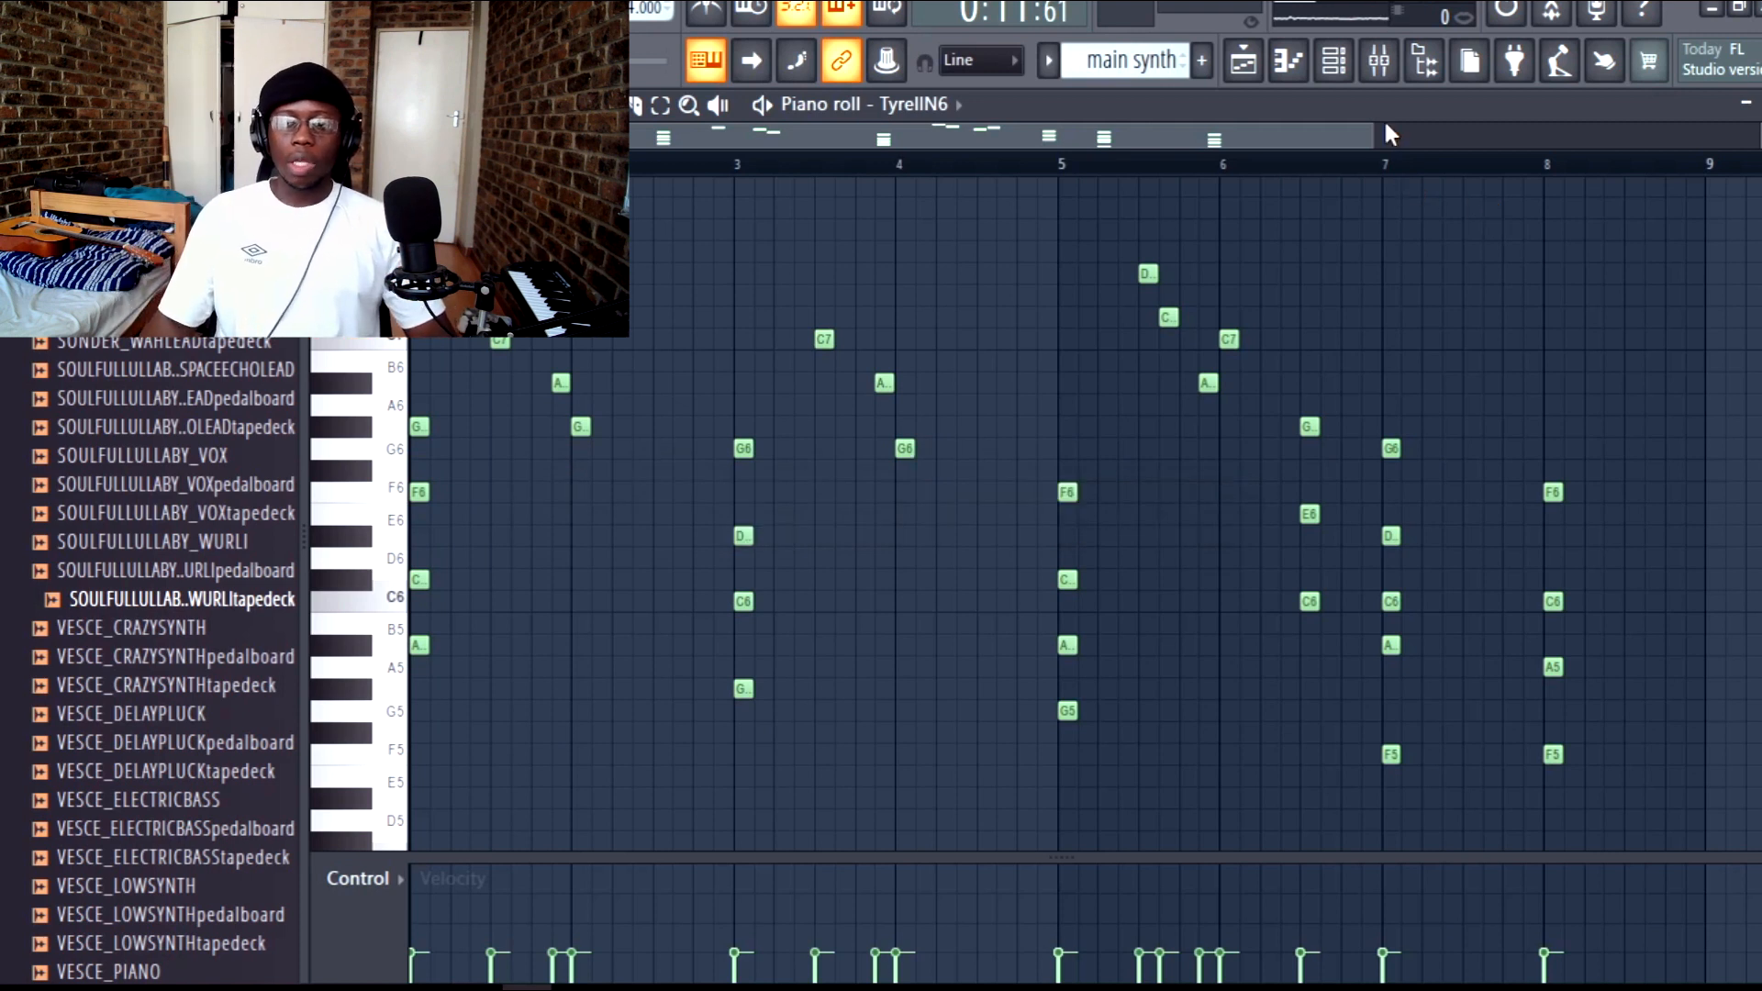
left_click_drag(1367, 133, 1579, 138)
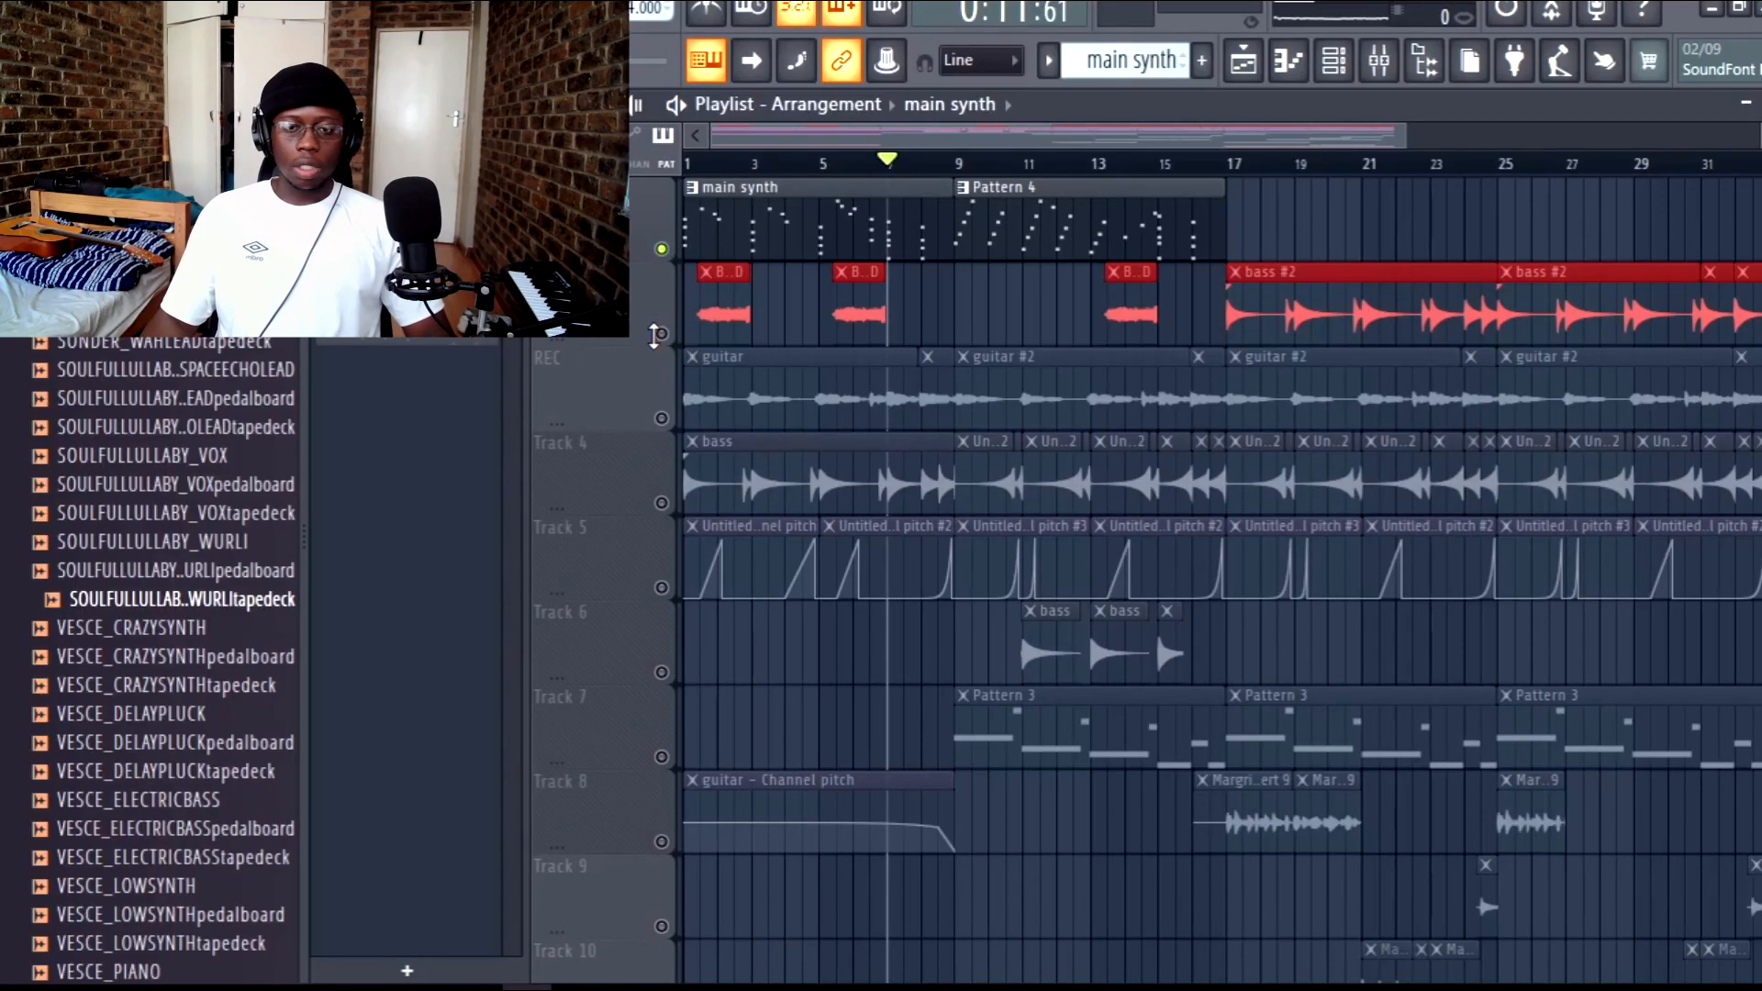
Step: Solo the playlist track holding the BLUEPRINT_WAHLEAD clips and check the reversed sample's settings and sound
right_click(660, 335)
left_click_drag(1017, 360, 696, 296)
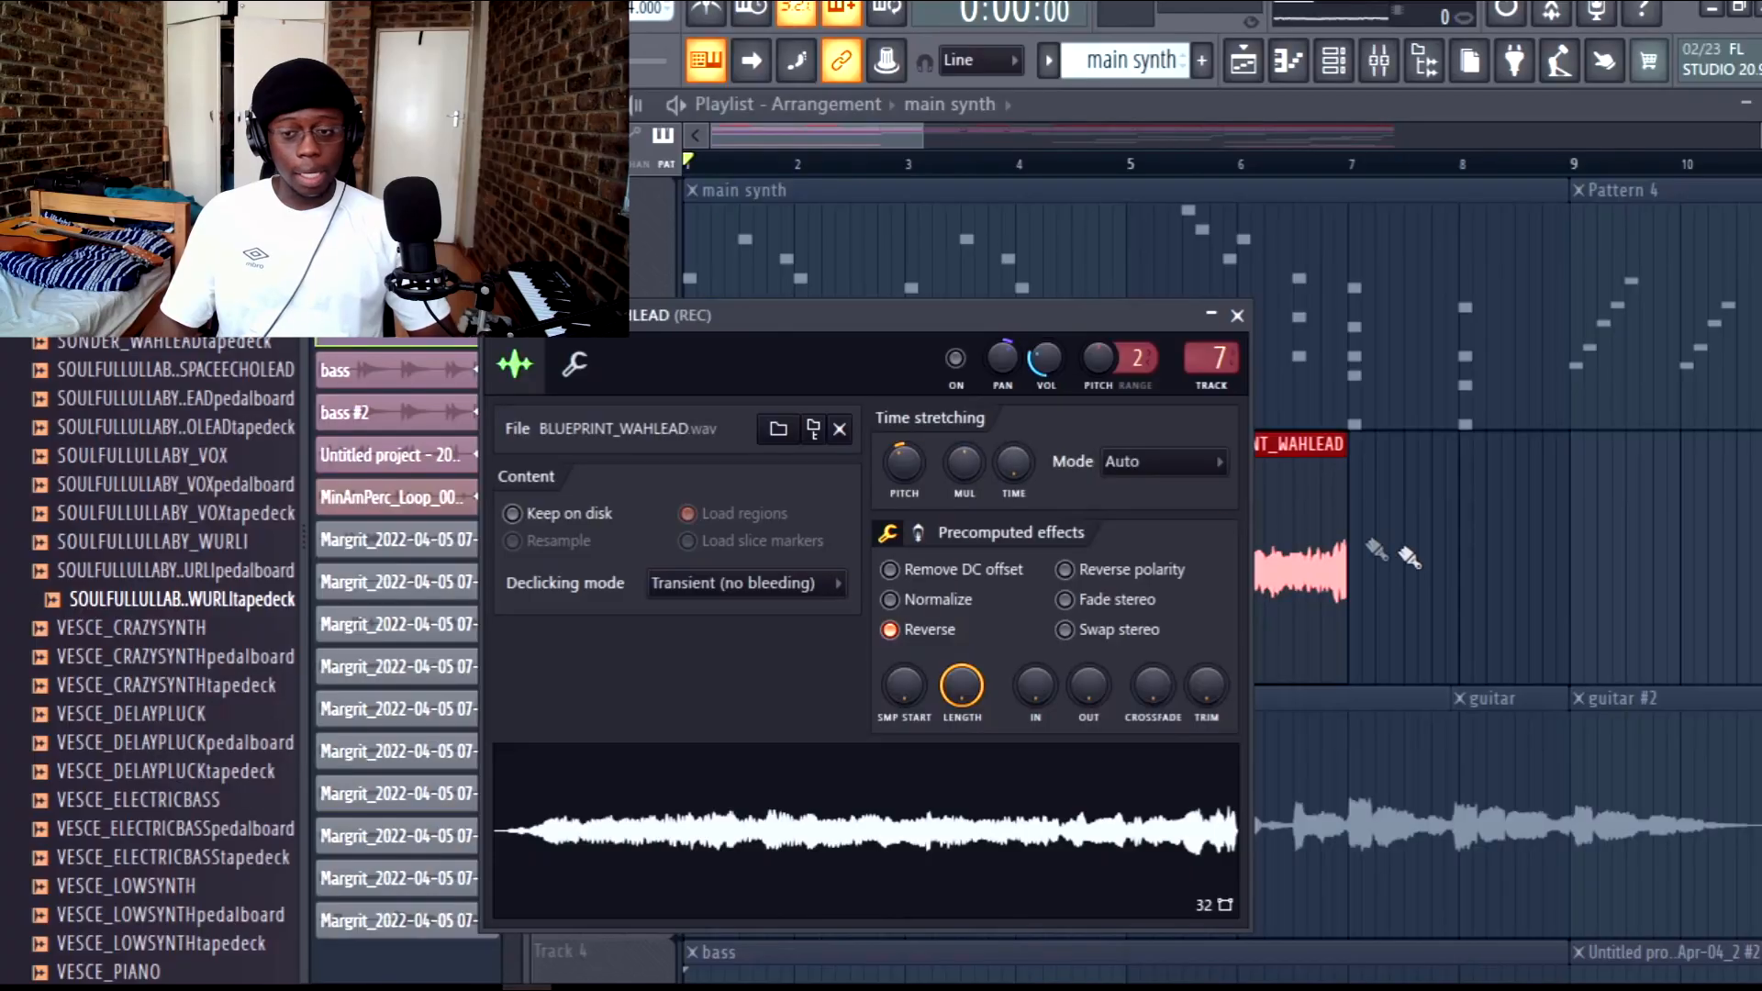
key("Escape")
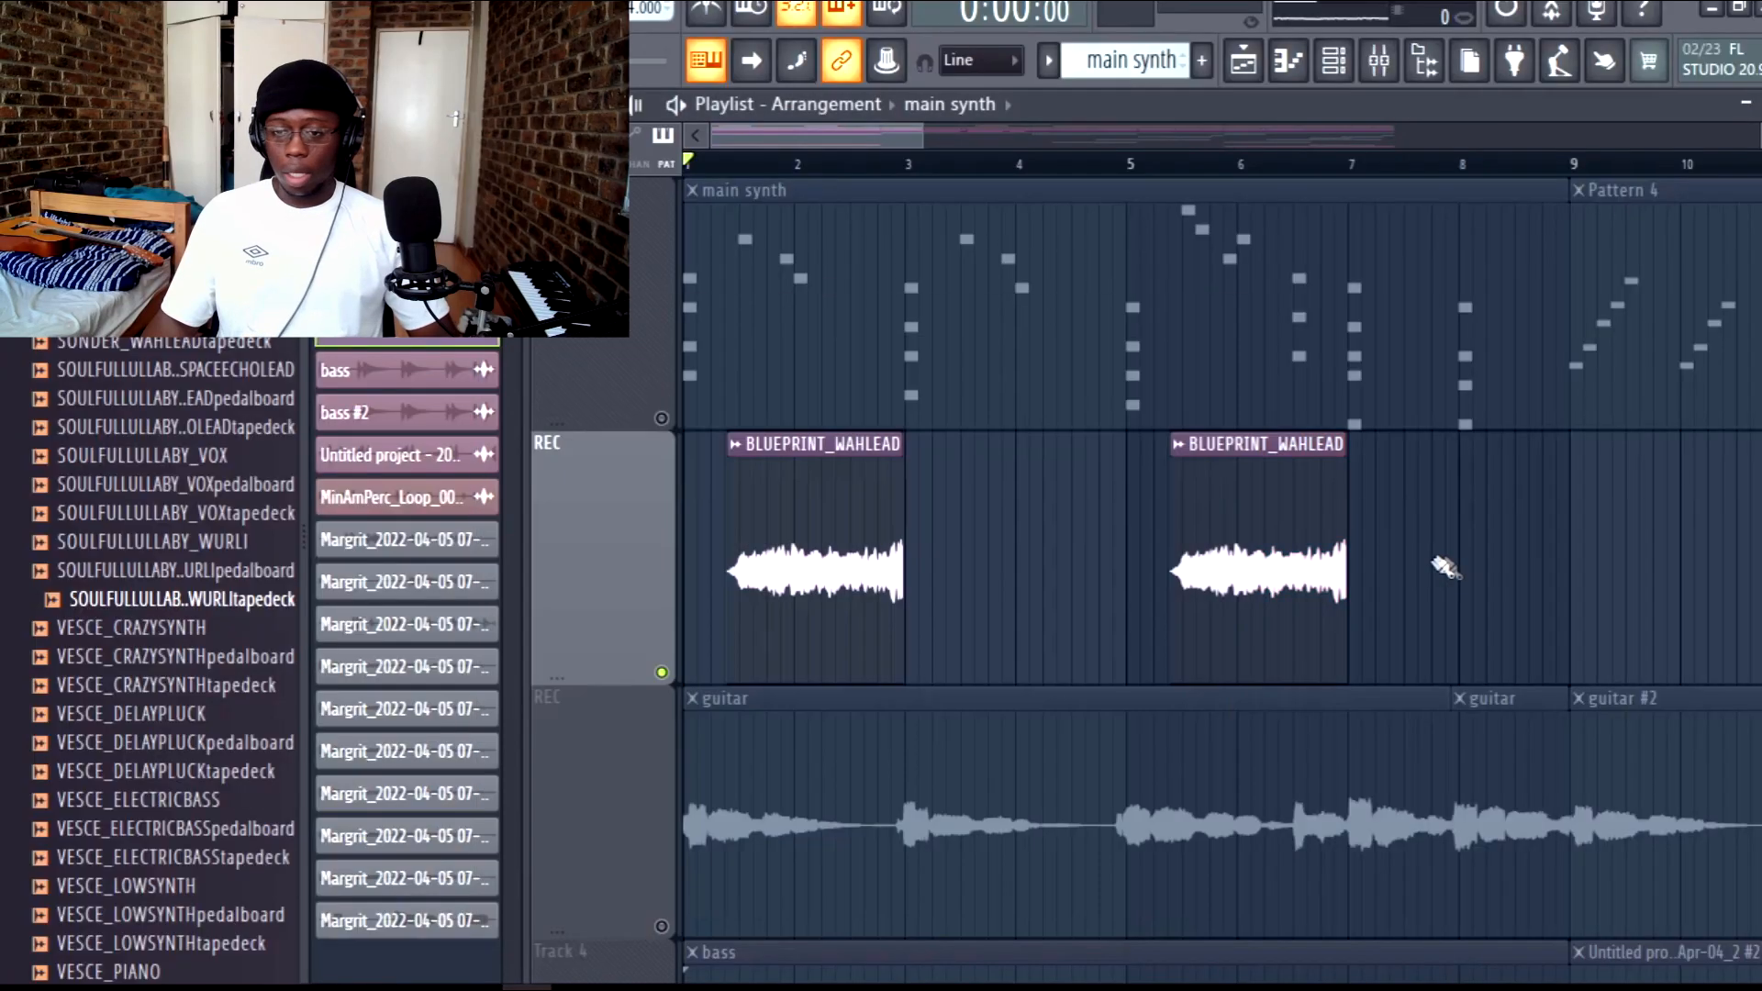
double_click(859, 546)
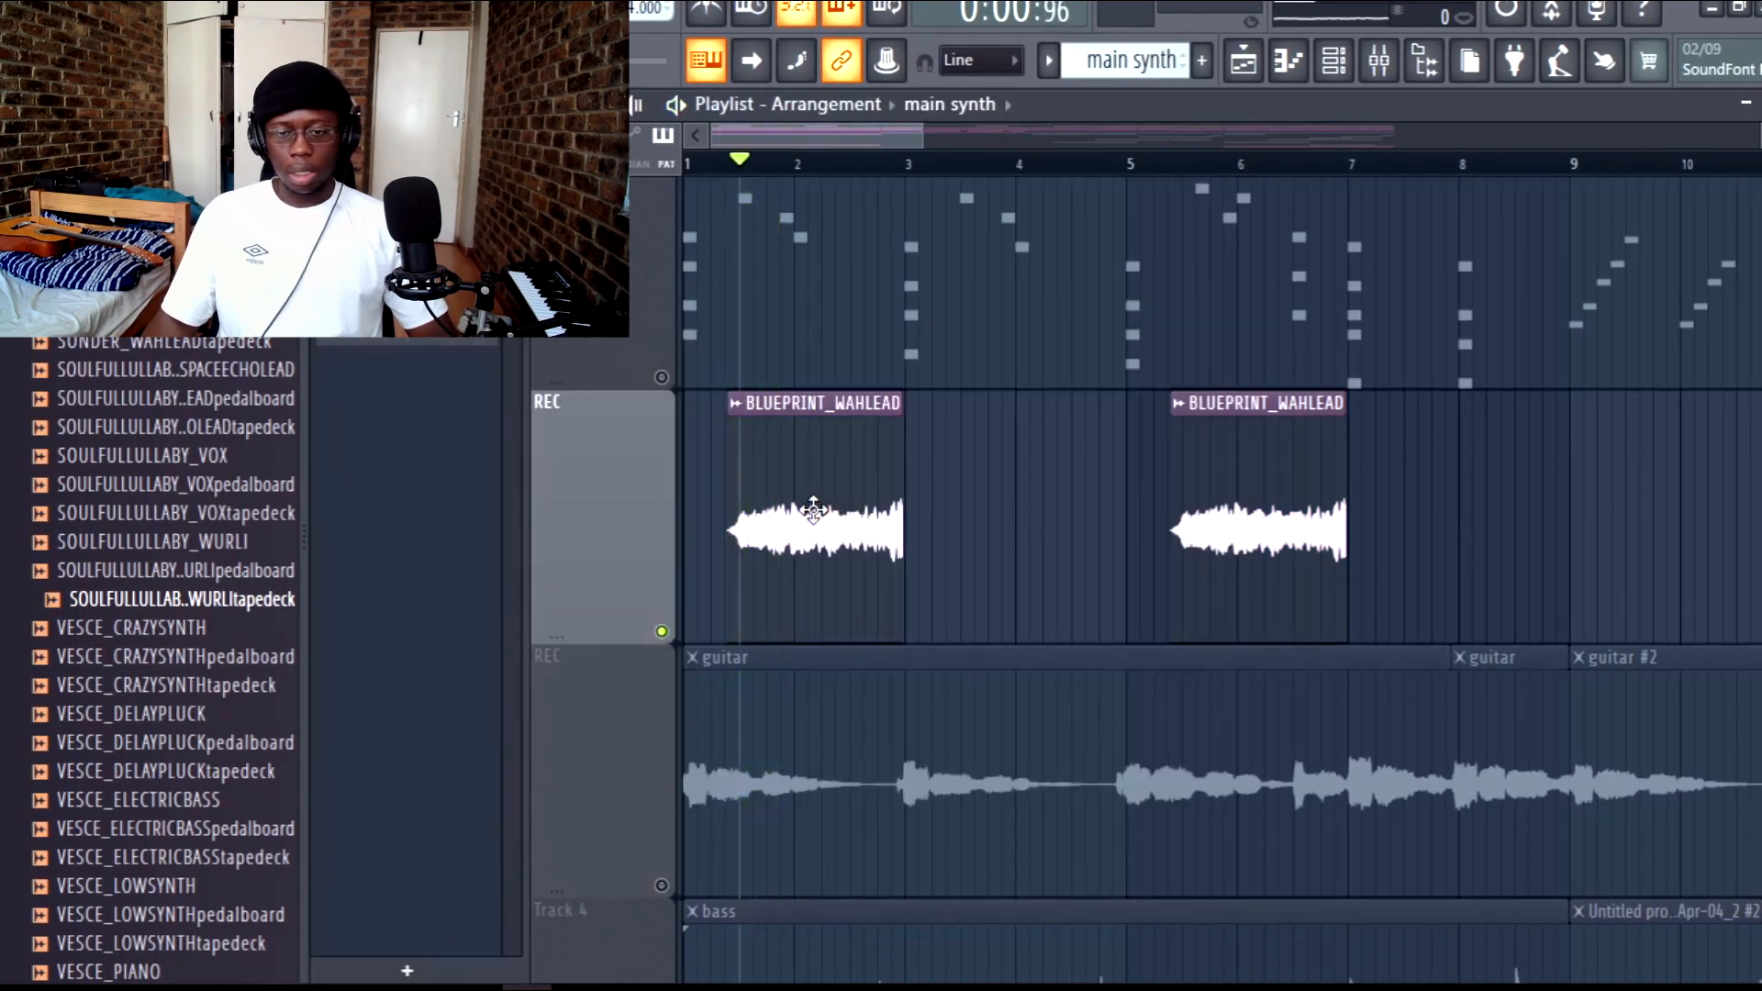
key("F6")
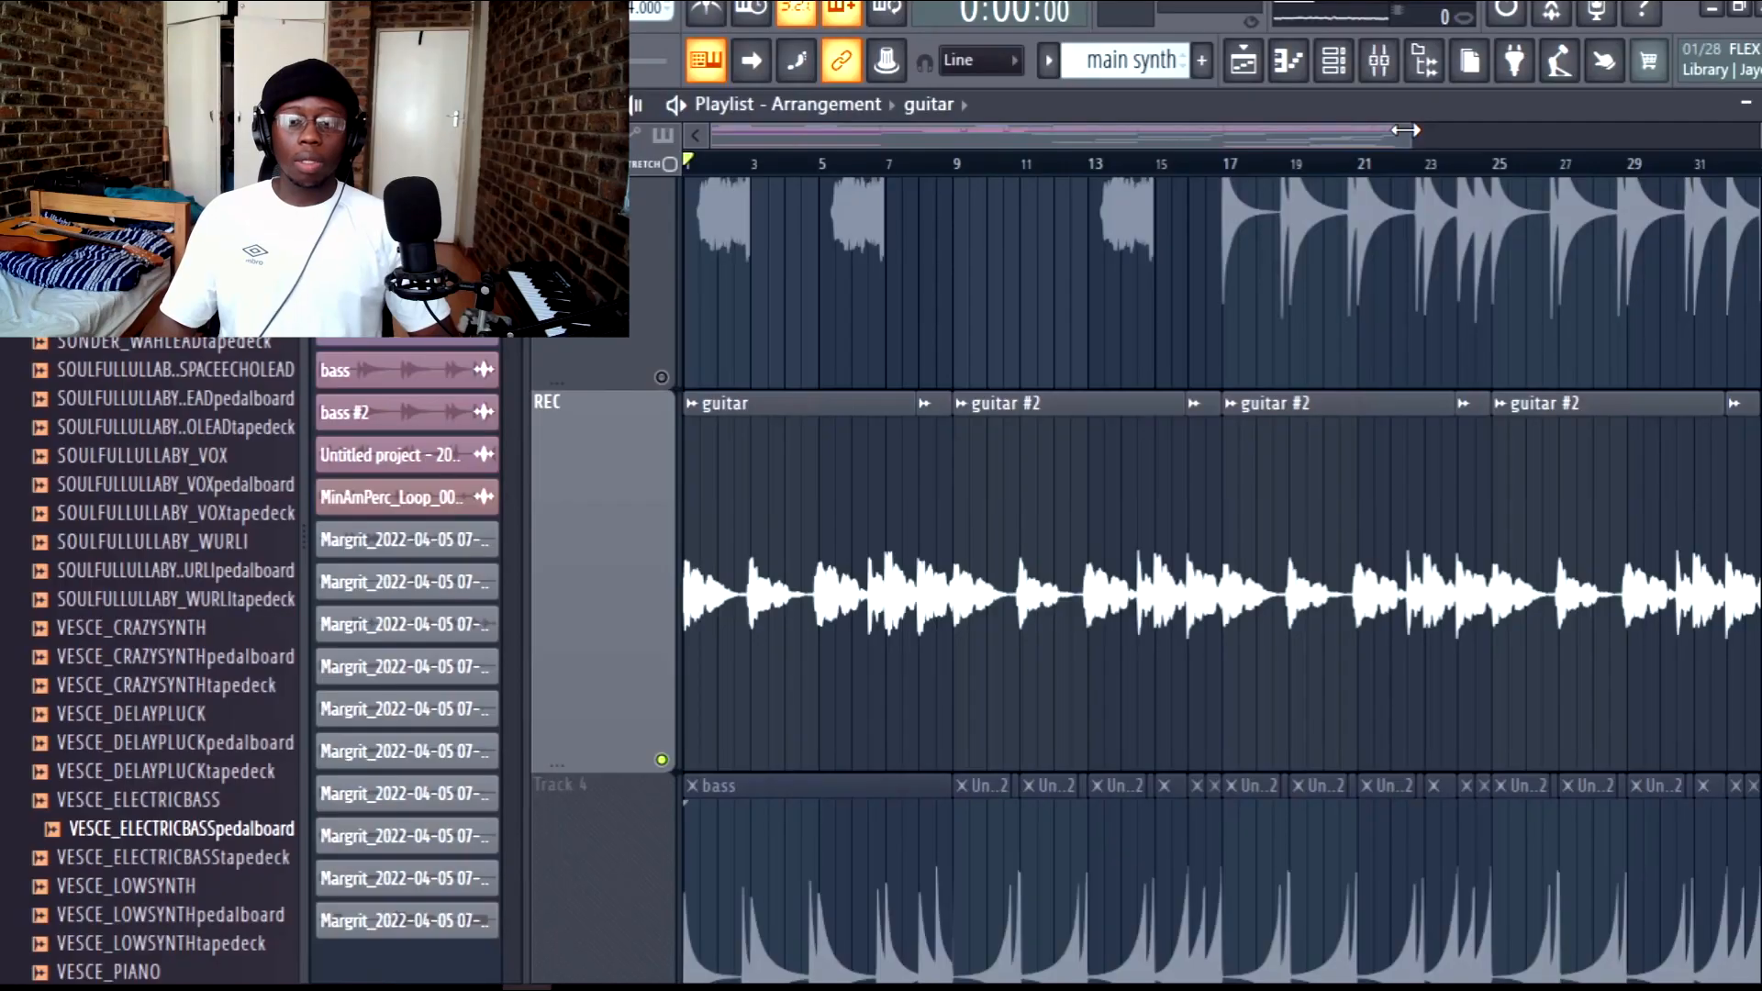
Step: Play the soloed guitar track in the playlist from the start, then stop playback
left_click_drag(1405, 130, 1413, 131)
key("space")
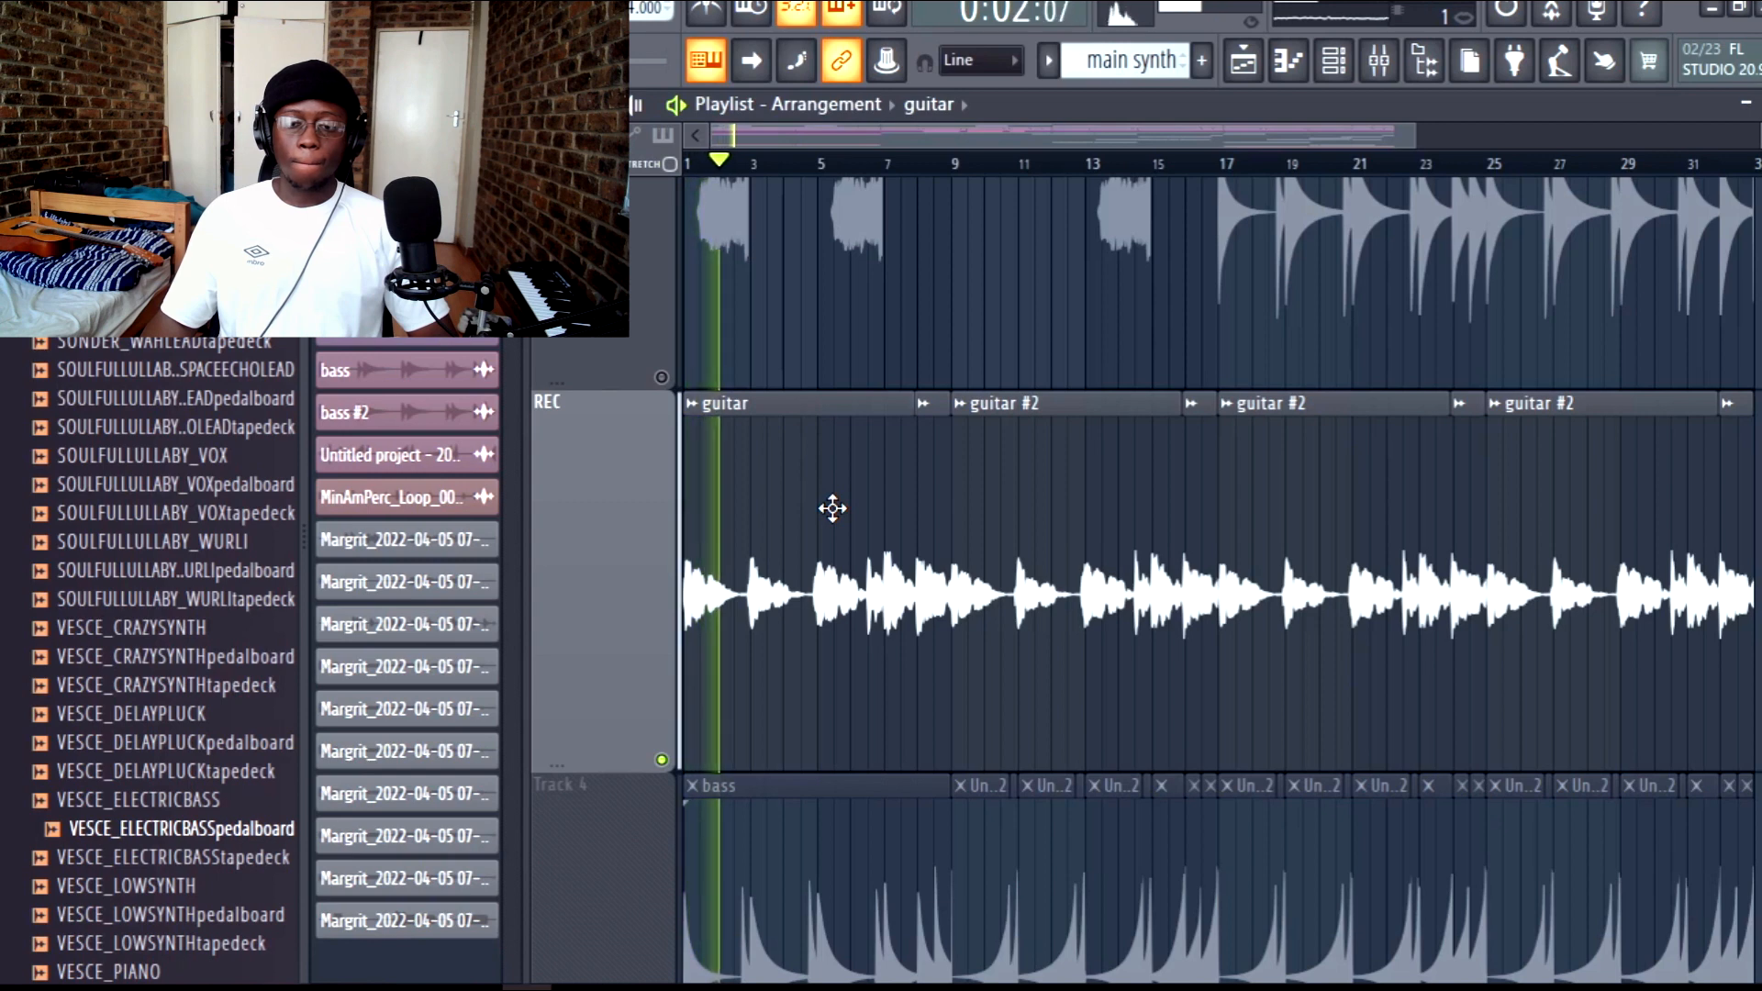
left_click_drag(991, 723, 993, 723)
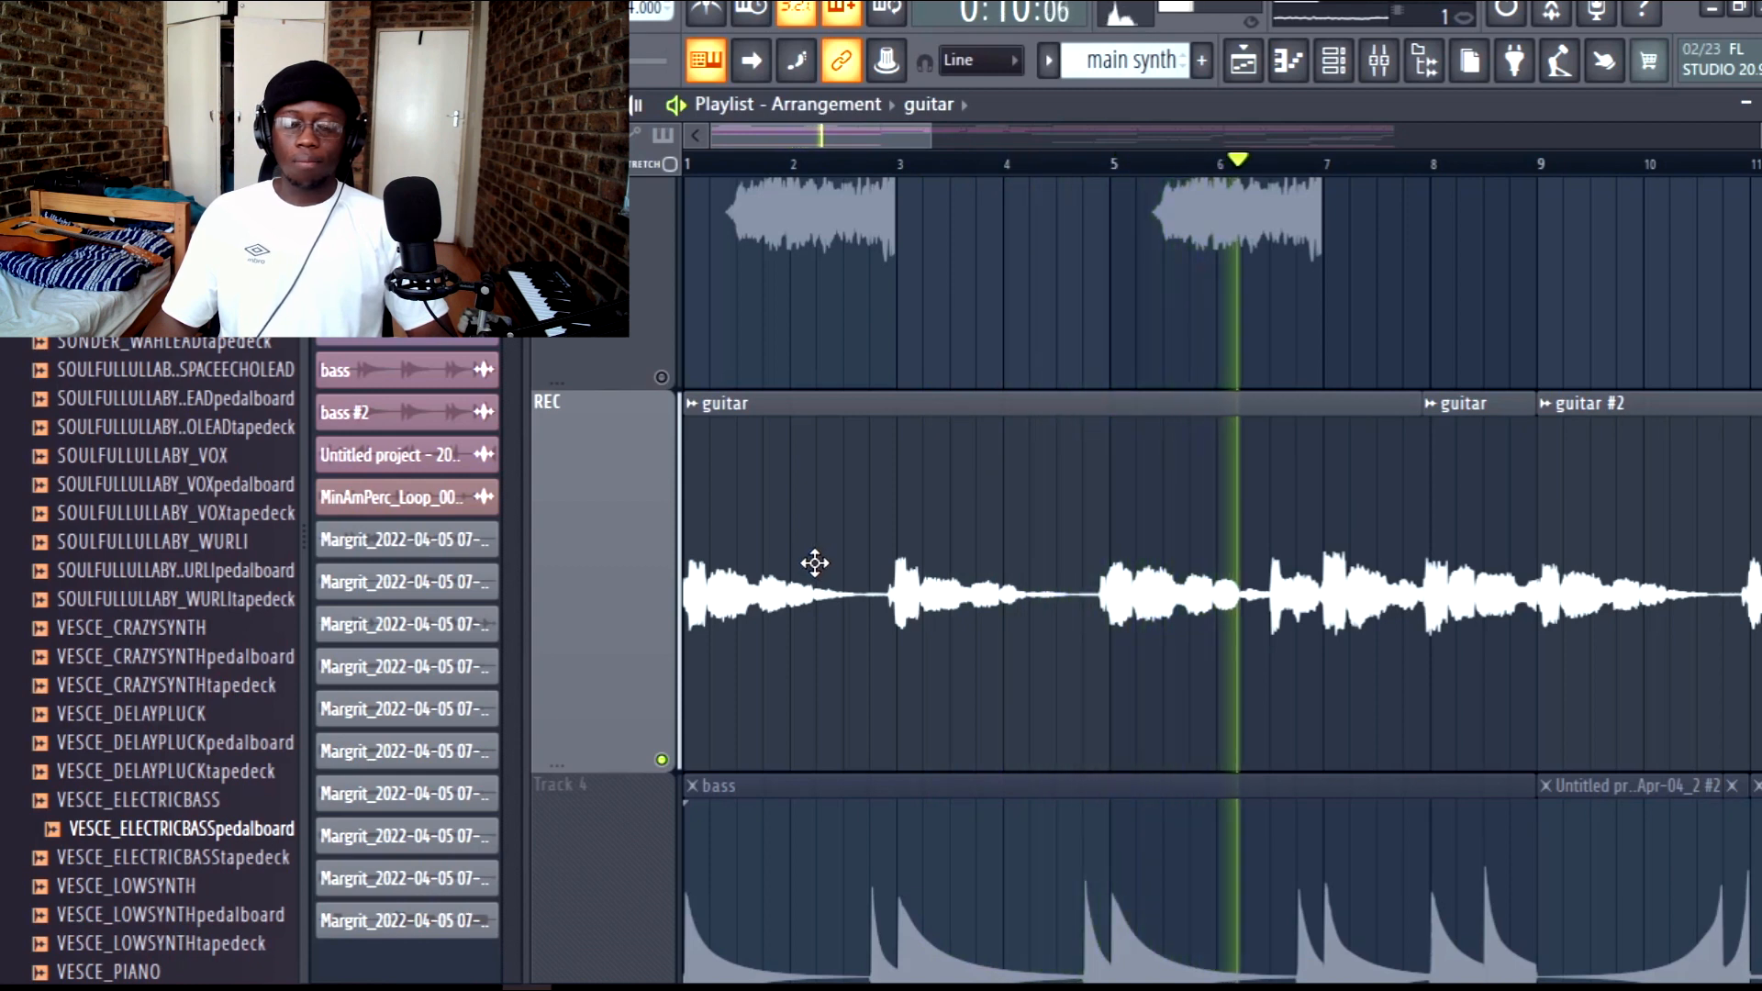
key("space")
Step: Open the mixer, select the REC insert on track 2 and inspect its first Fruity parametric EQ 2 and OTT effects
key("F9")
left_click(393, 275)
left_click(420, 275)
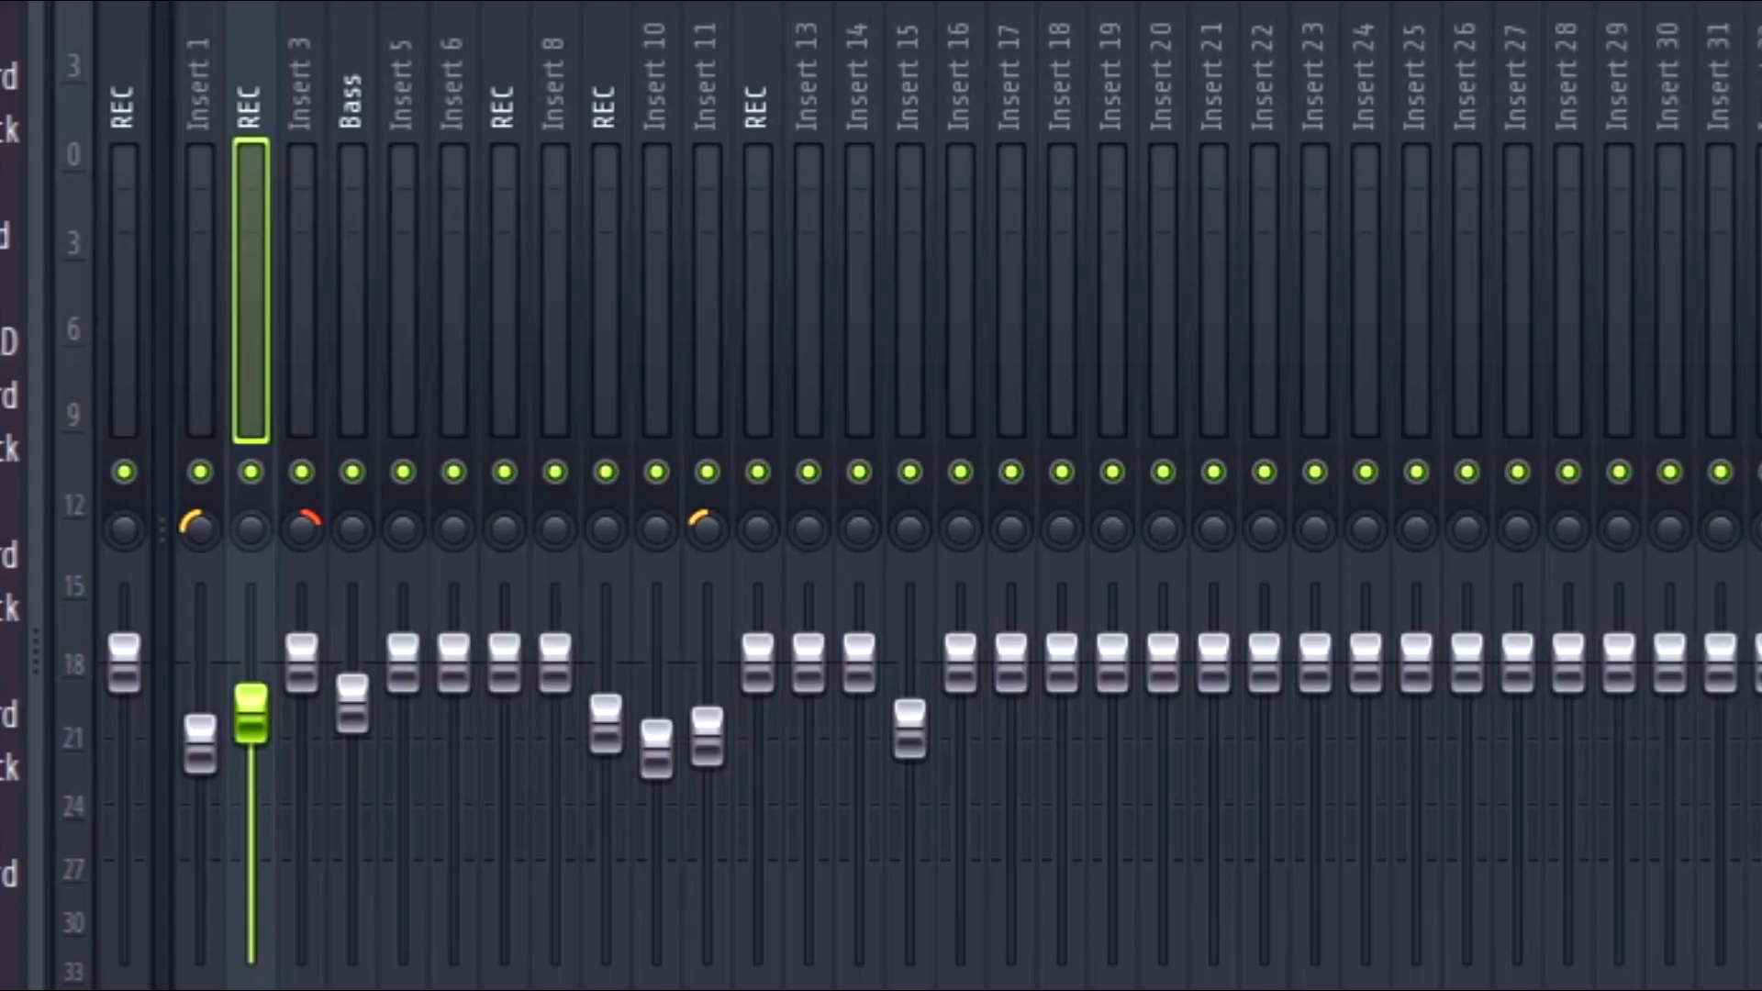
left_click(1595, 188)
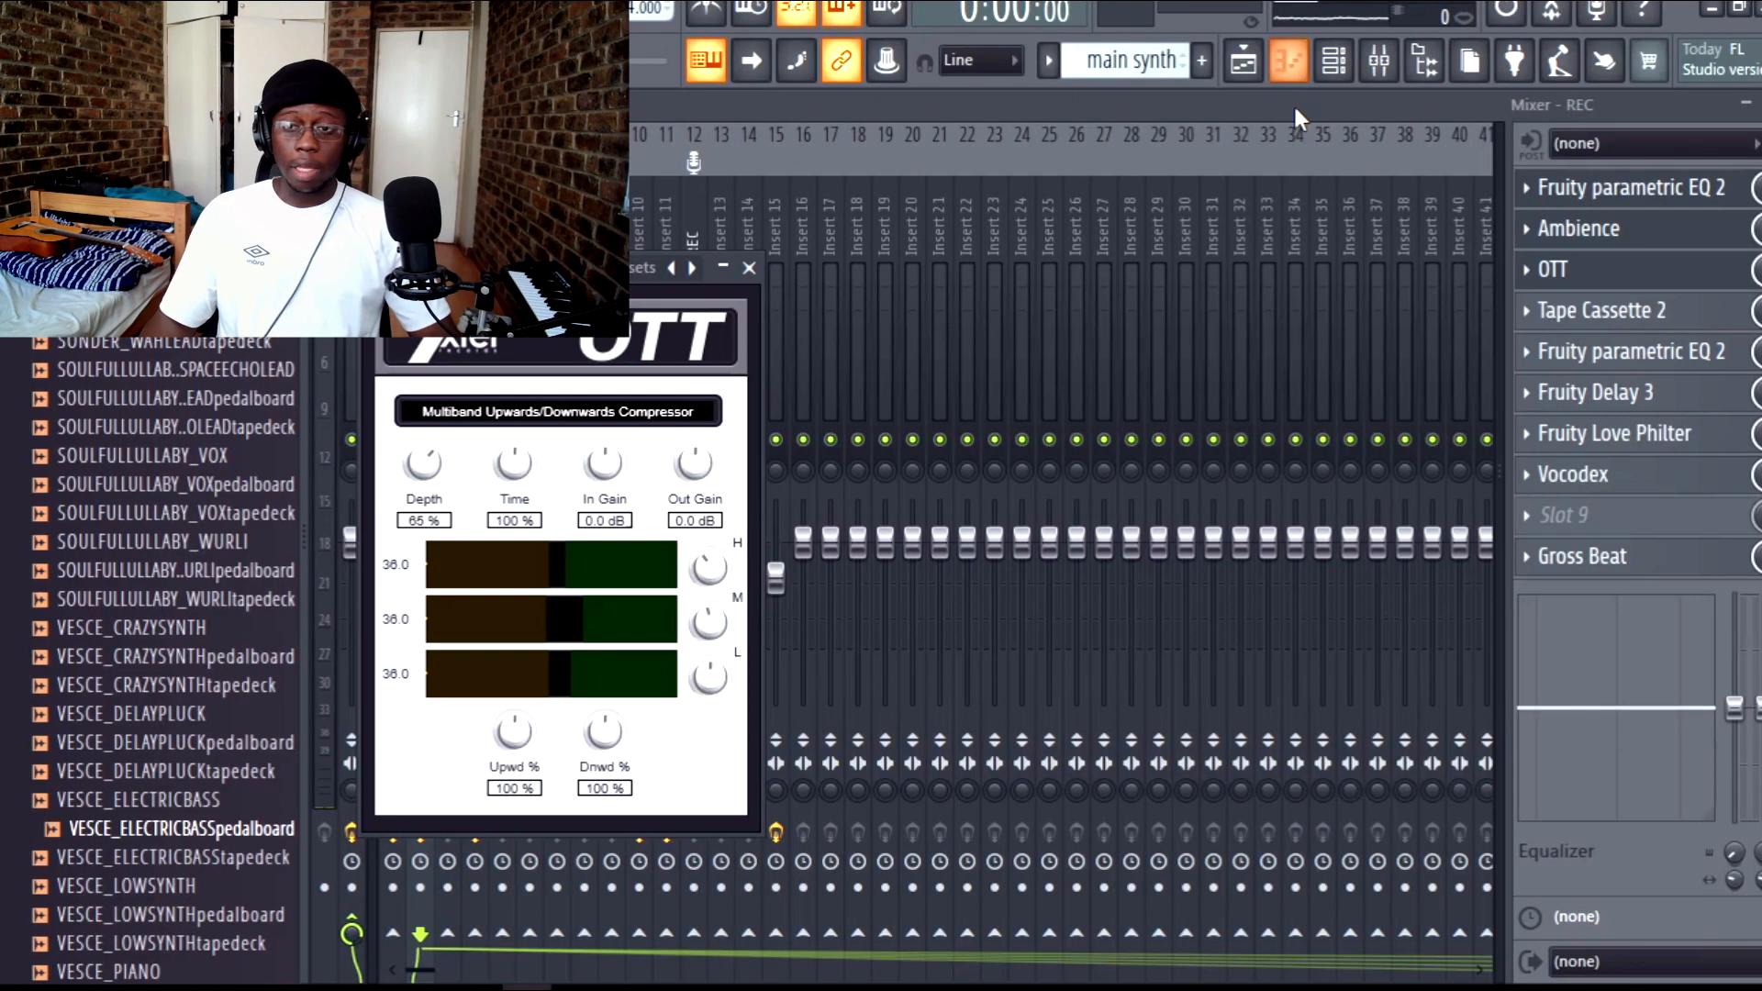
left_click_drag(551, 268, 598, 283)
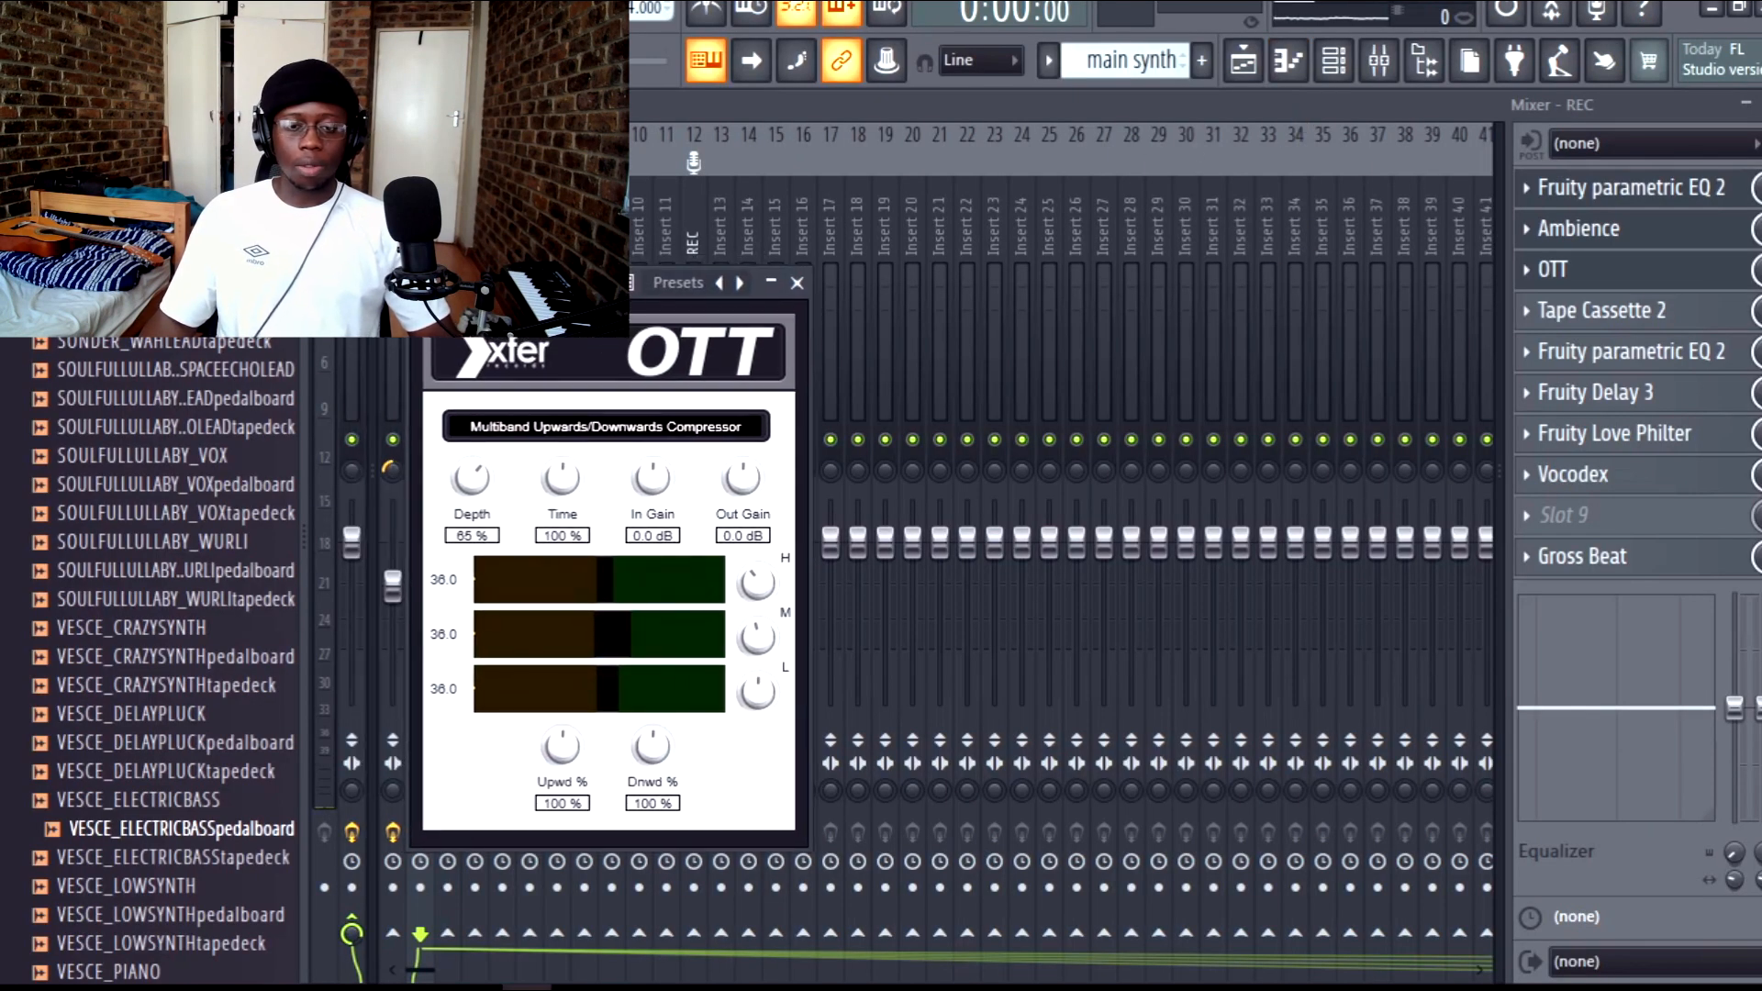
Step: Inspect the insert's Tape Cassette 2, second Fruity parametric EQ 2, Fruity Delay 3, Fruity Love Philter and Vocodex settings
left_click(1612, 317)
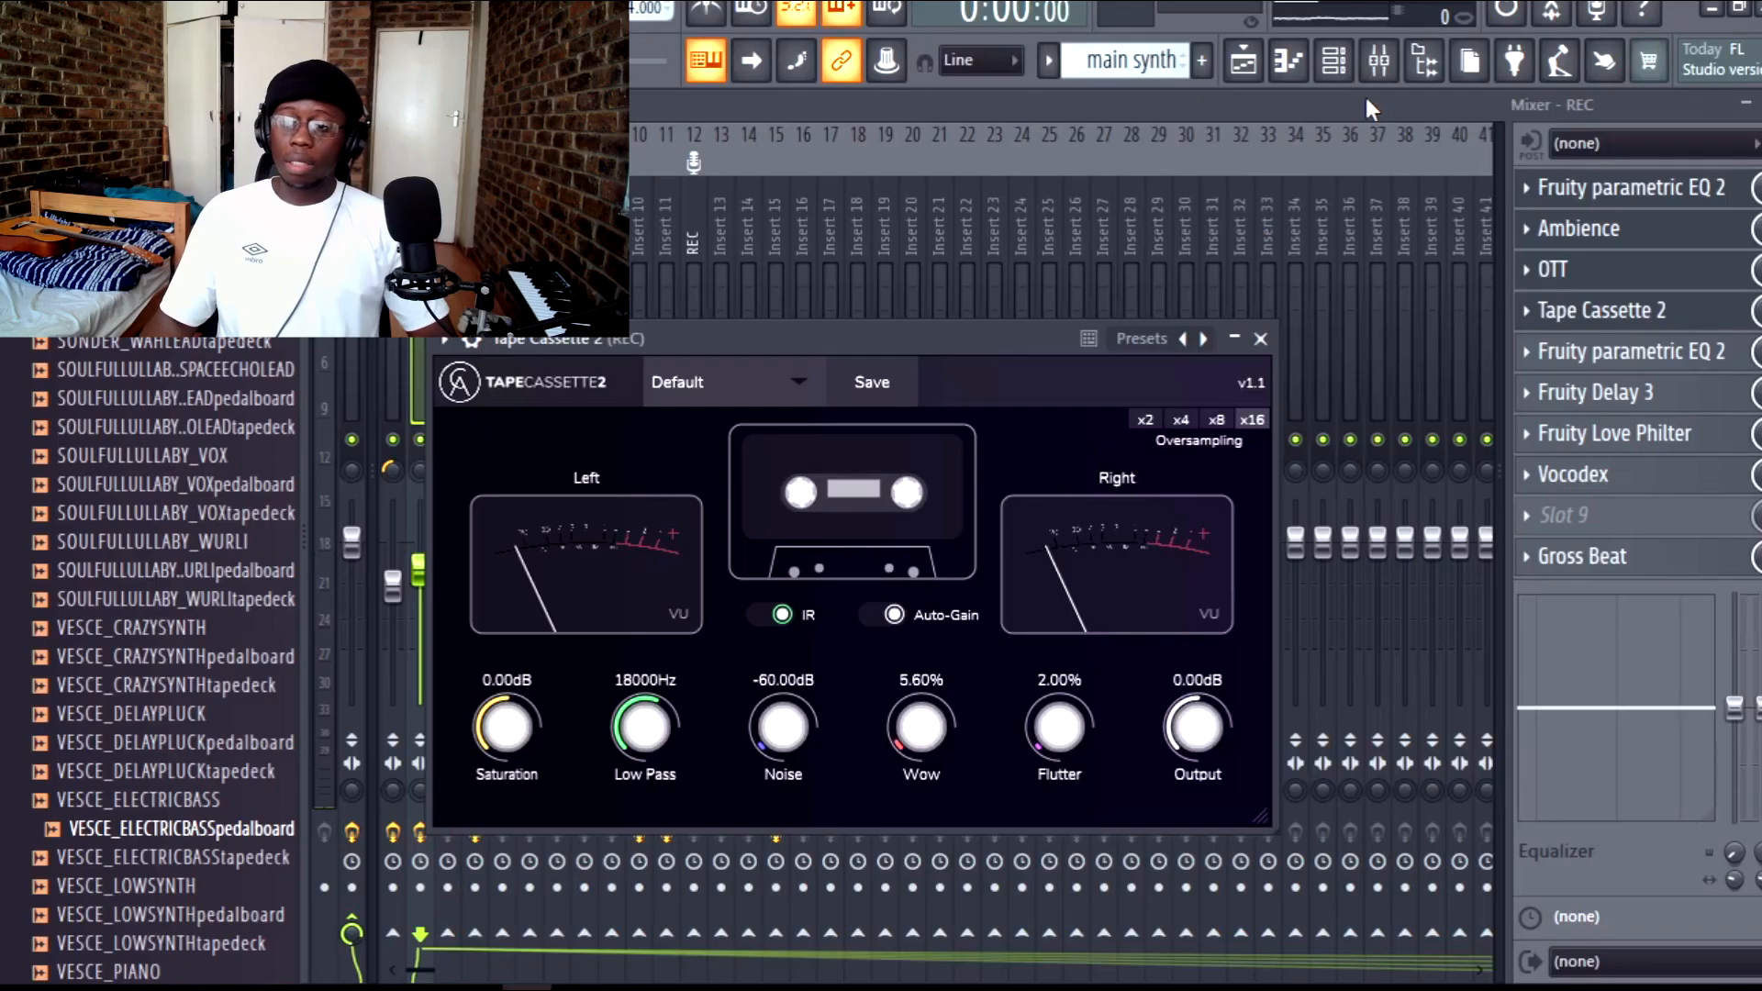
left_click(1628, 360)
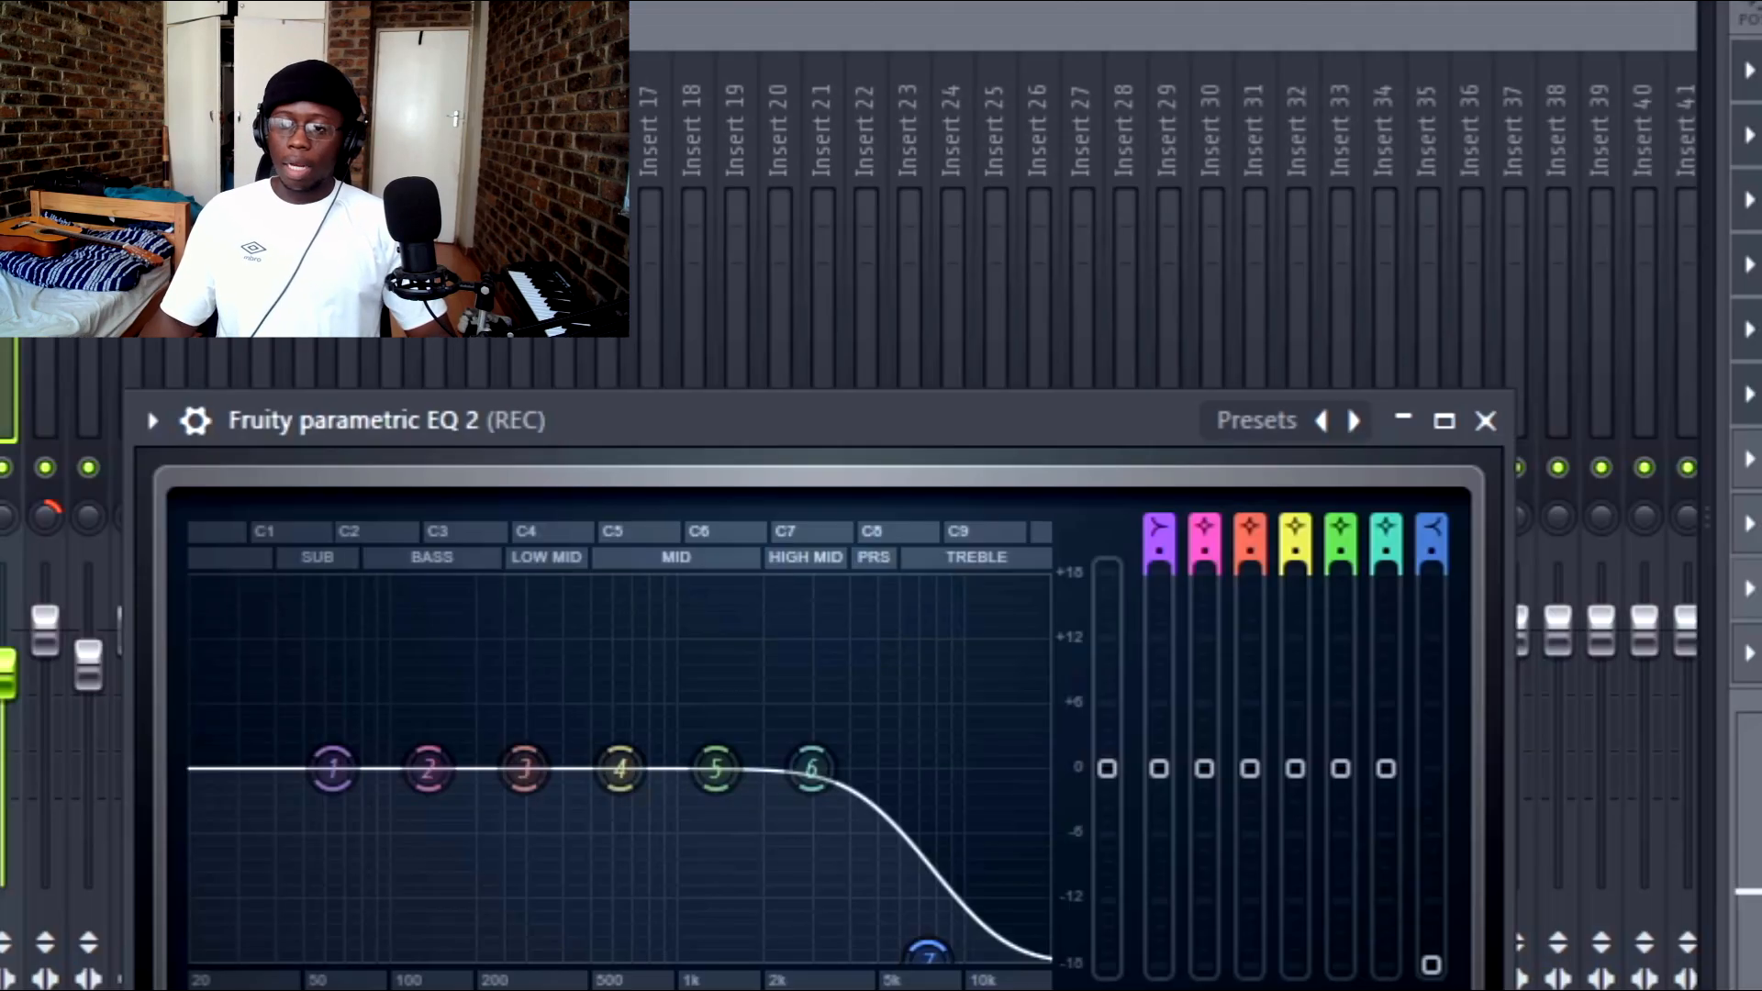
left_click(1606, 393)
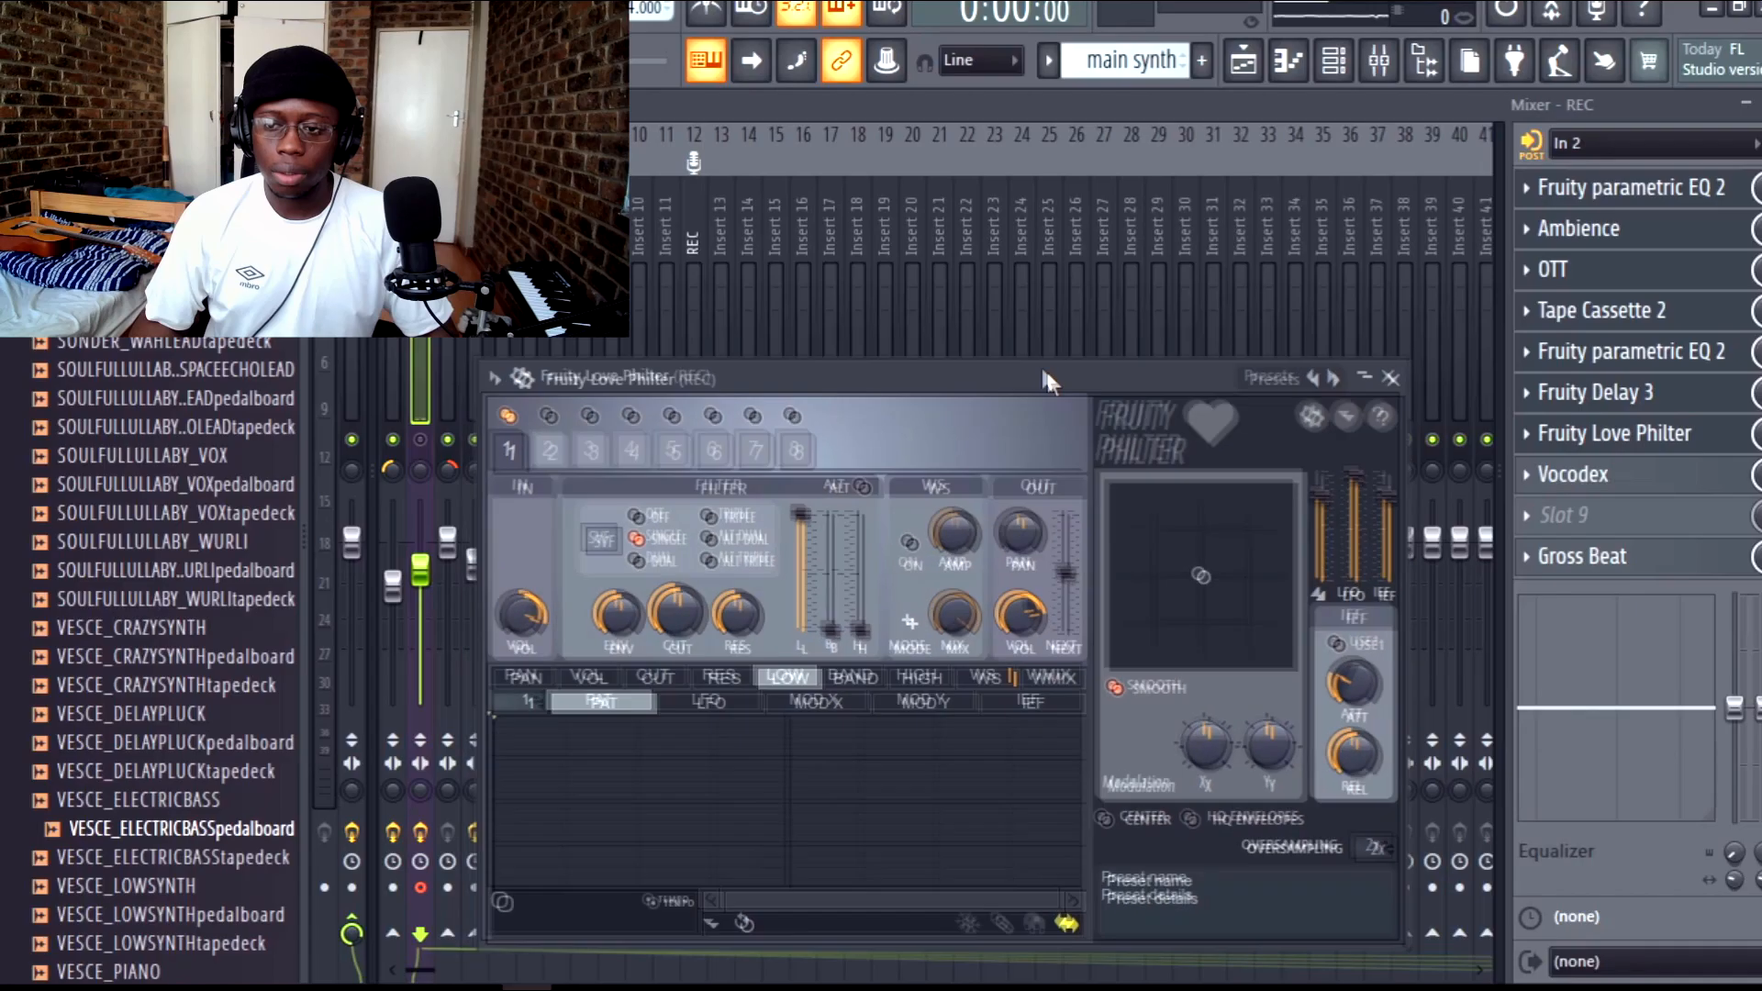
left_click_drag(1044, 376, 1013, 405)
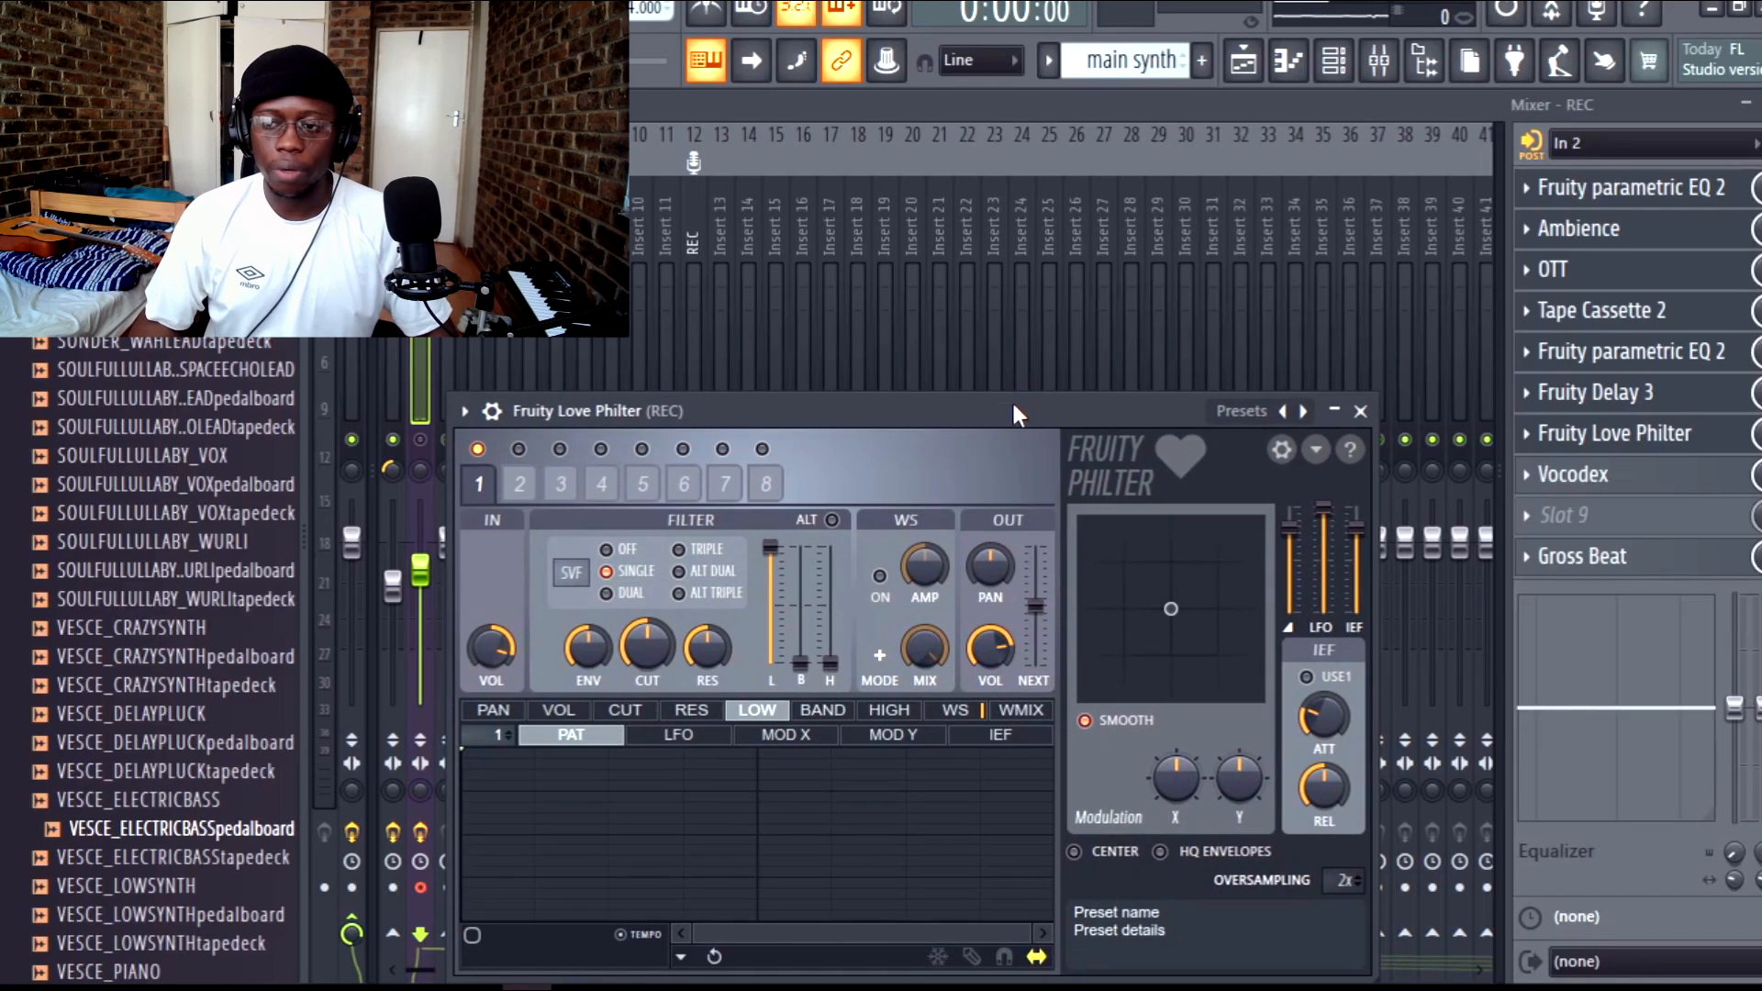
left_click(1614, 479)
left_click_drag(1021, 375, 1056, 248)
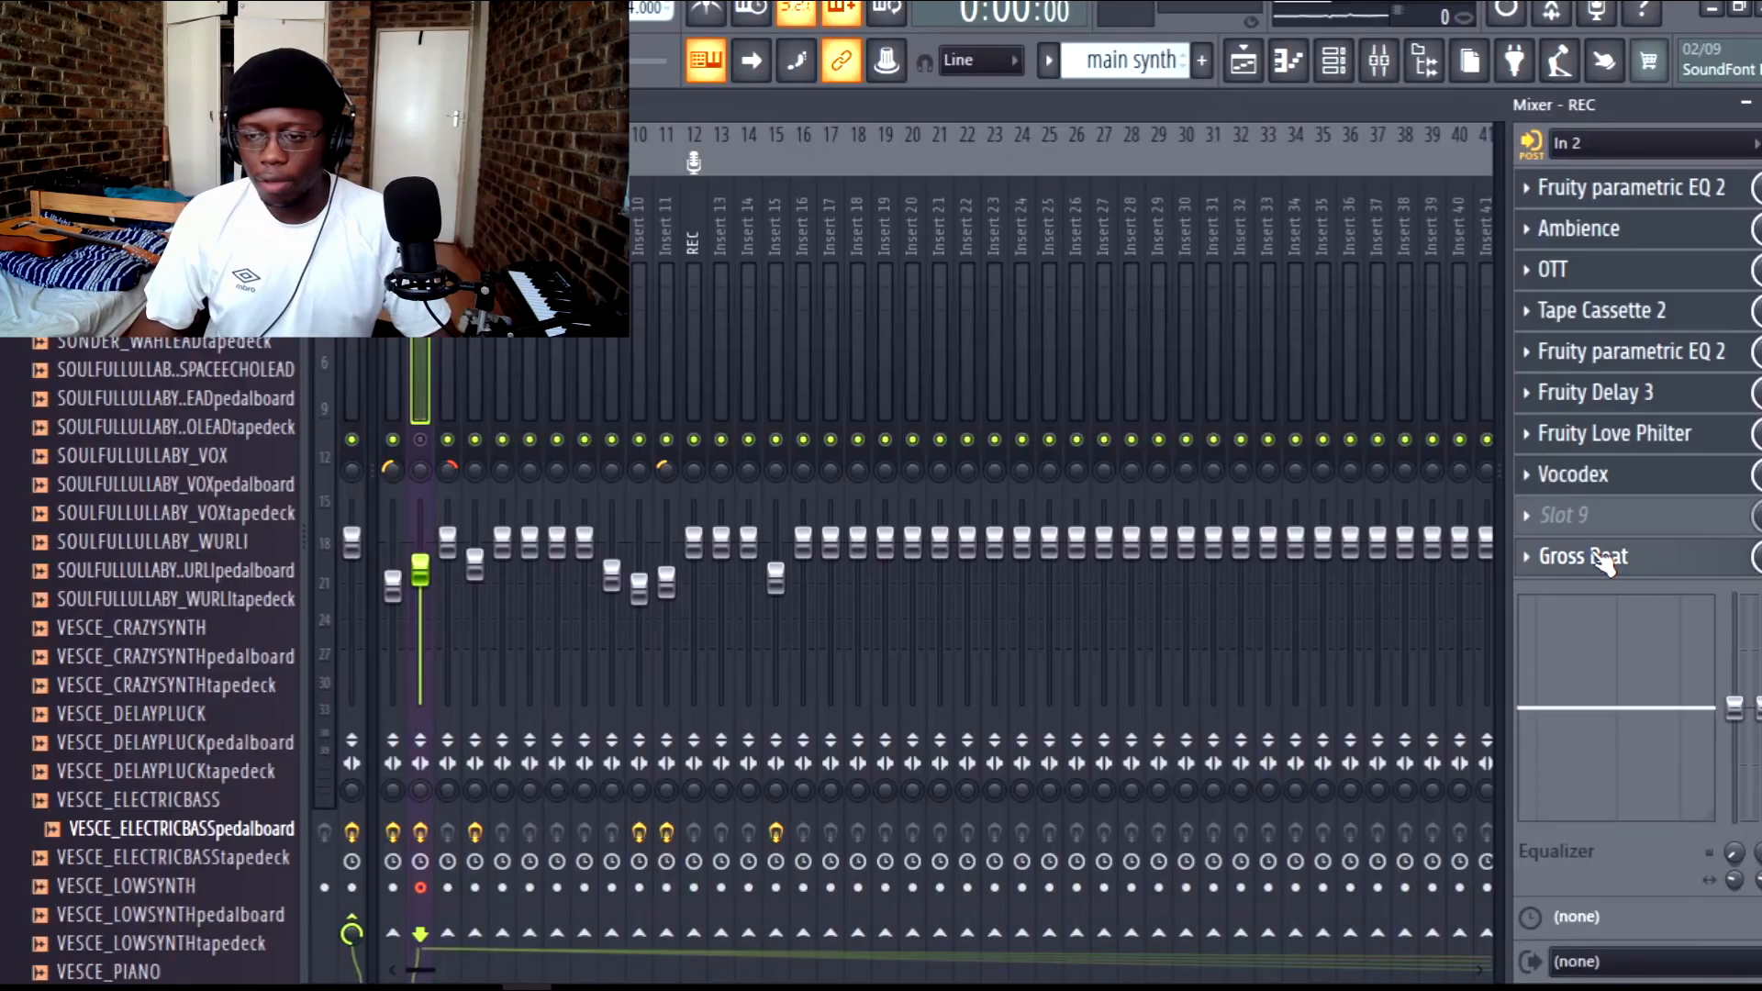
Step: Inspect the REC insert's Gross Beat volume envelope and close the mixer to return to the playlist
left_click(1597, 558)
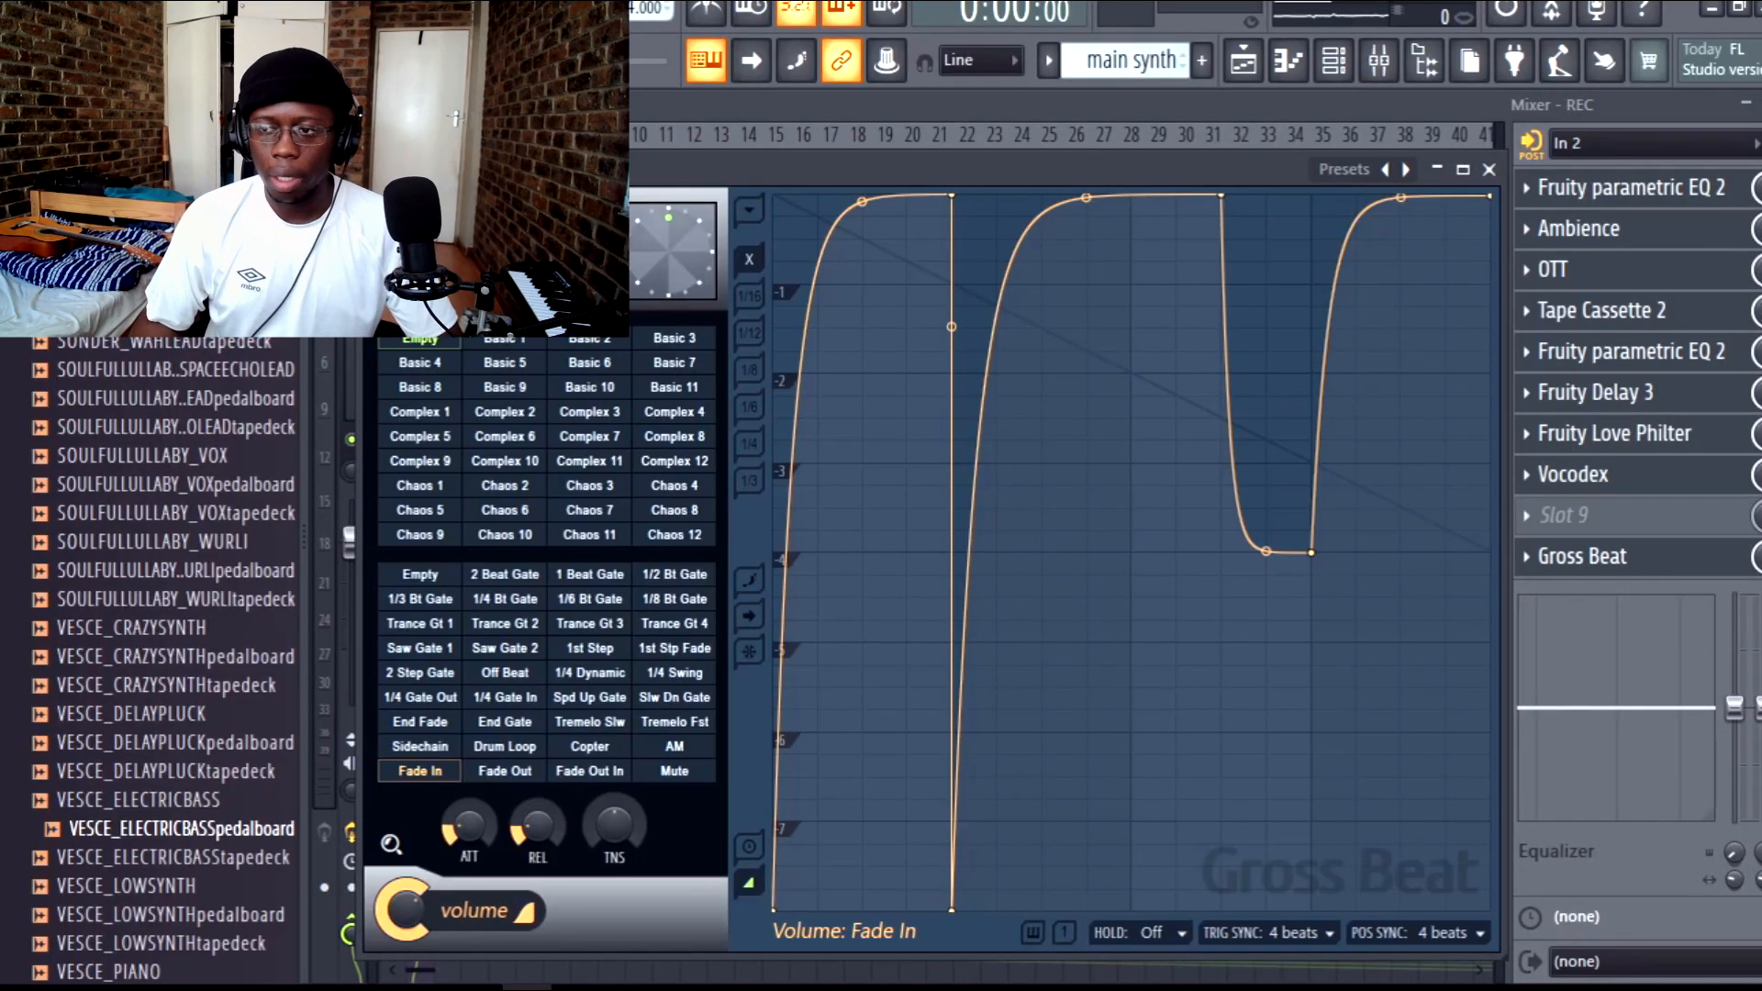
left_click(1760, 105)
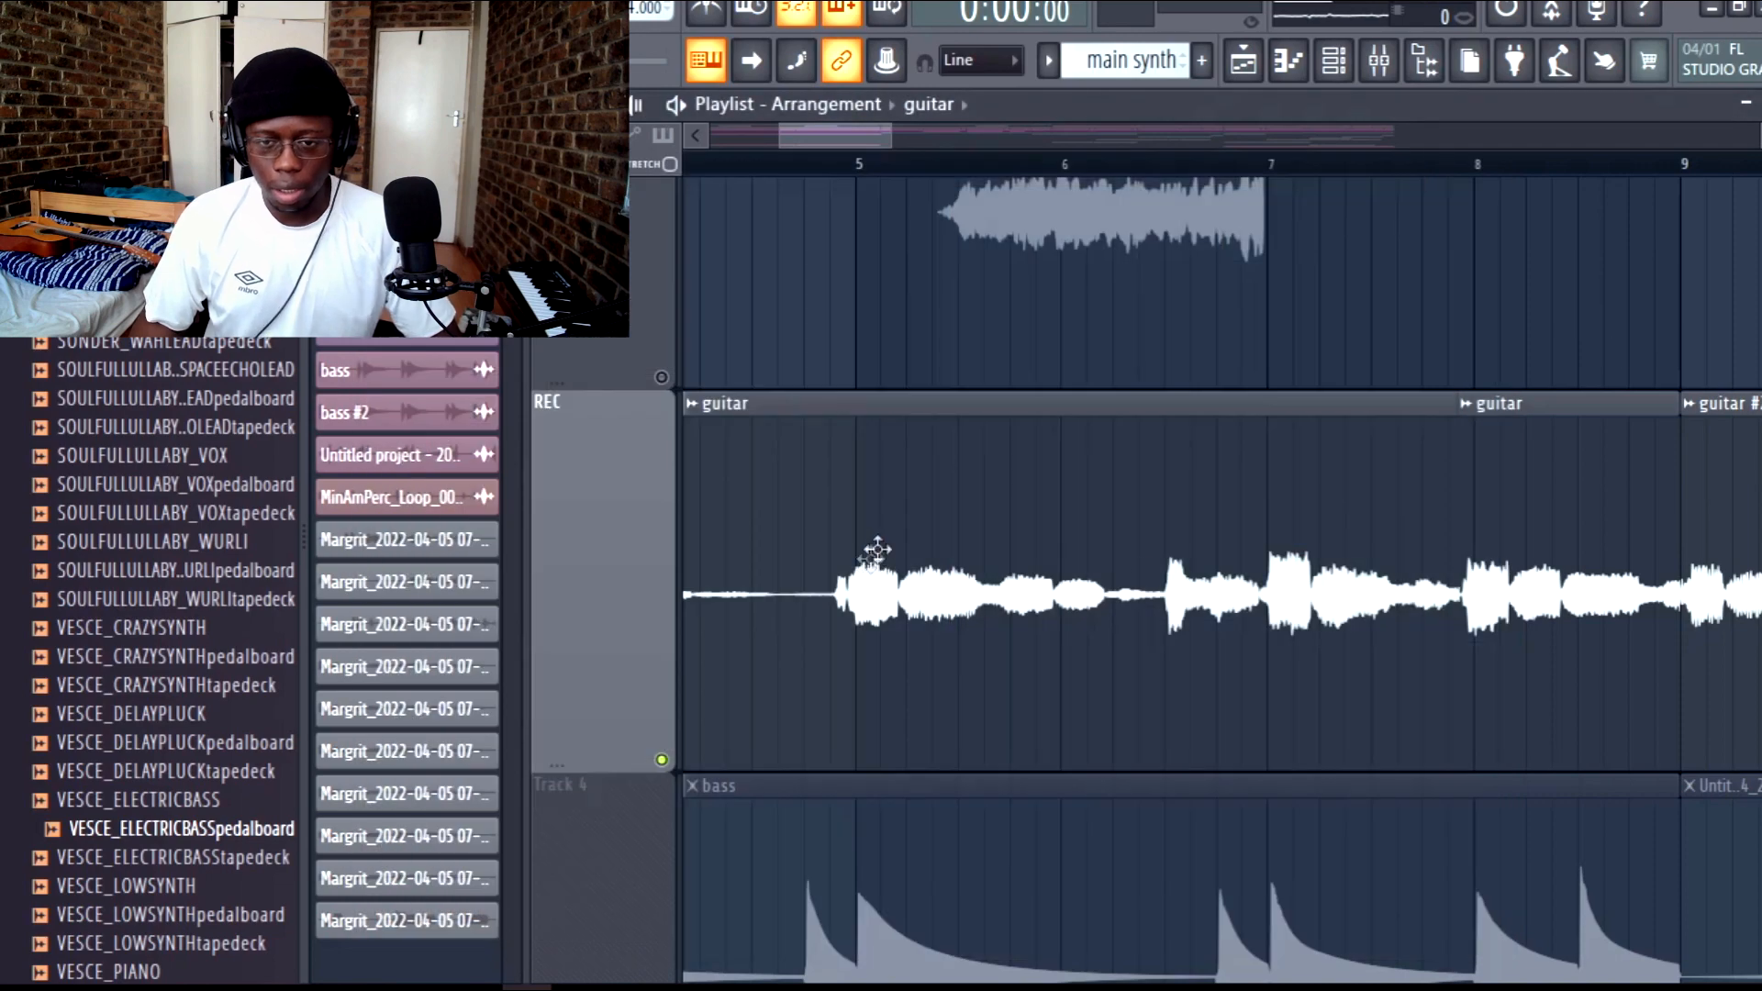
scroll(976, 563, "down", 3)
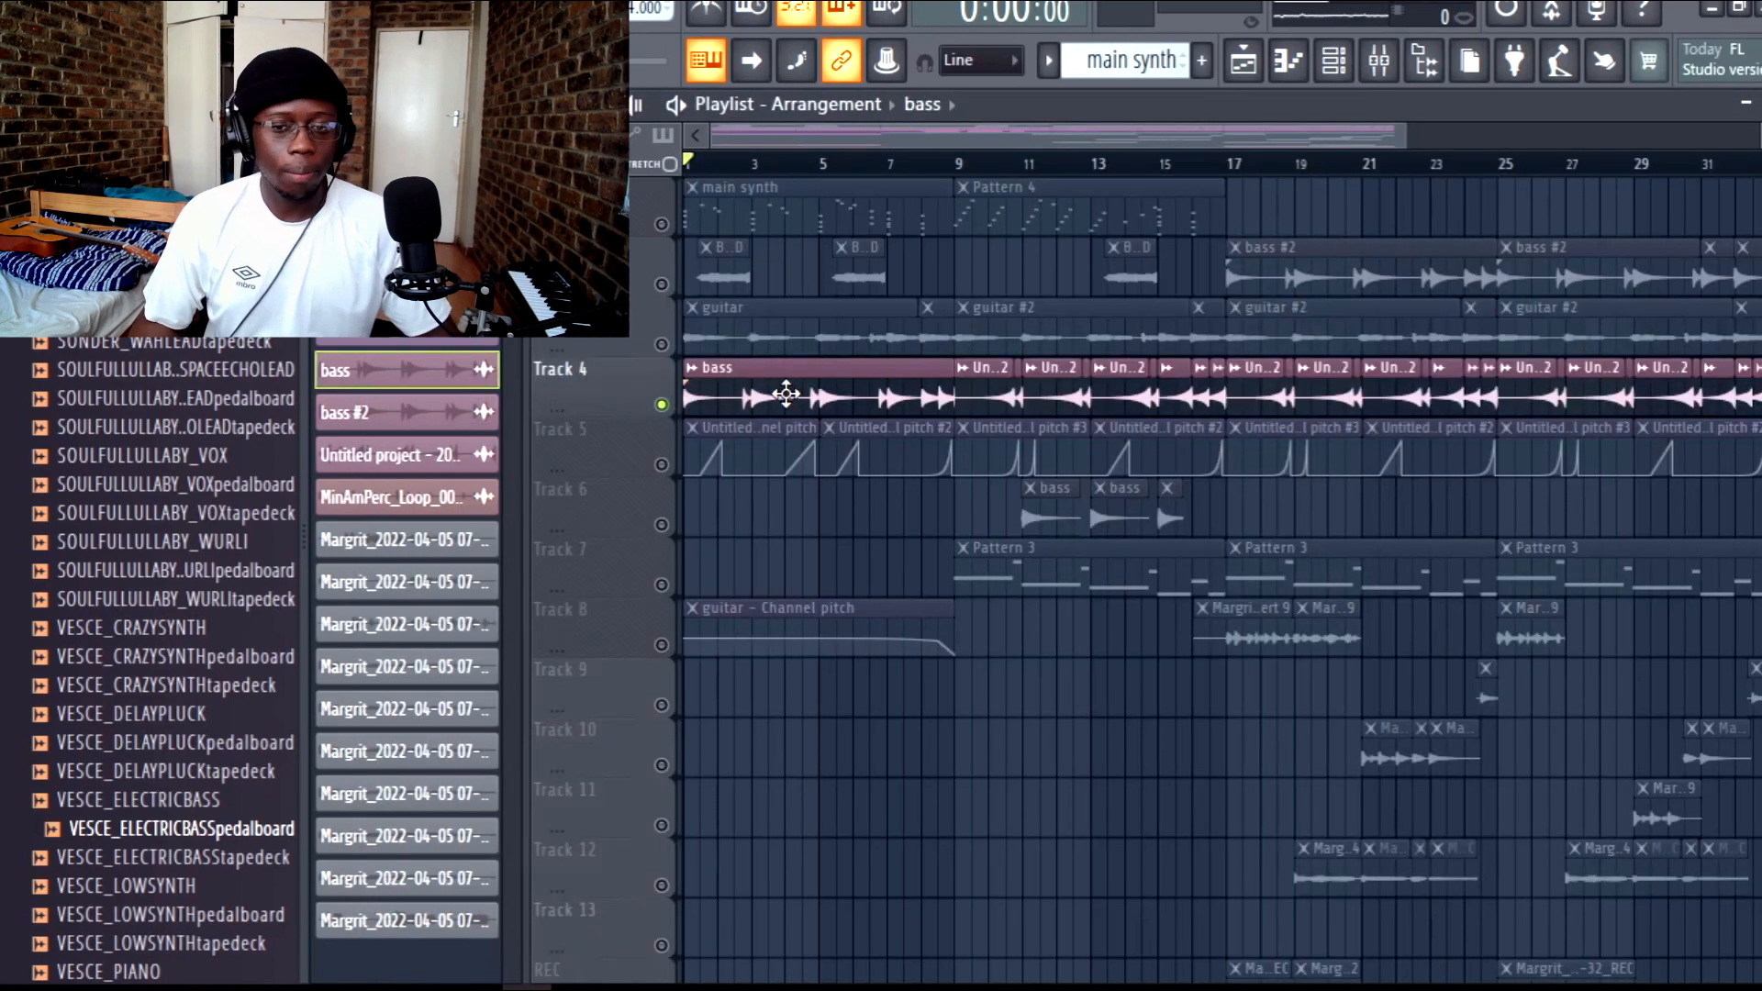
Step: Examine the Kontakt notes of Pattern 3 in the piano roll, play them, and return to the playlist
double_click(787, 394)
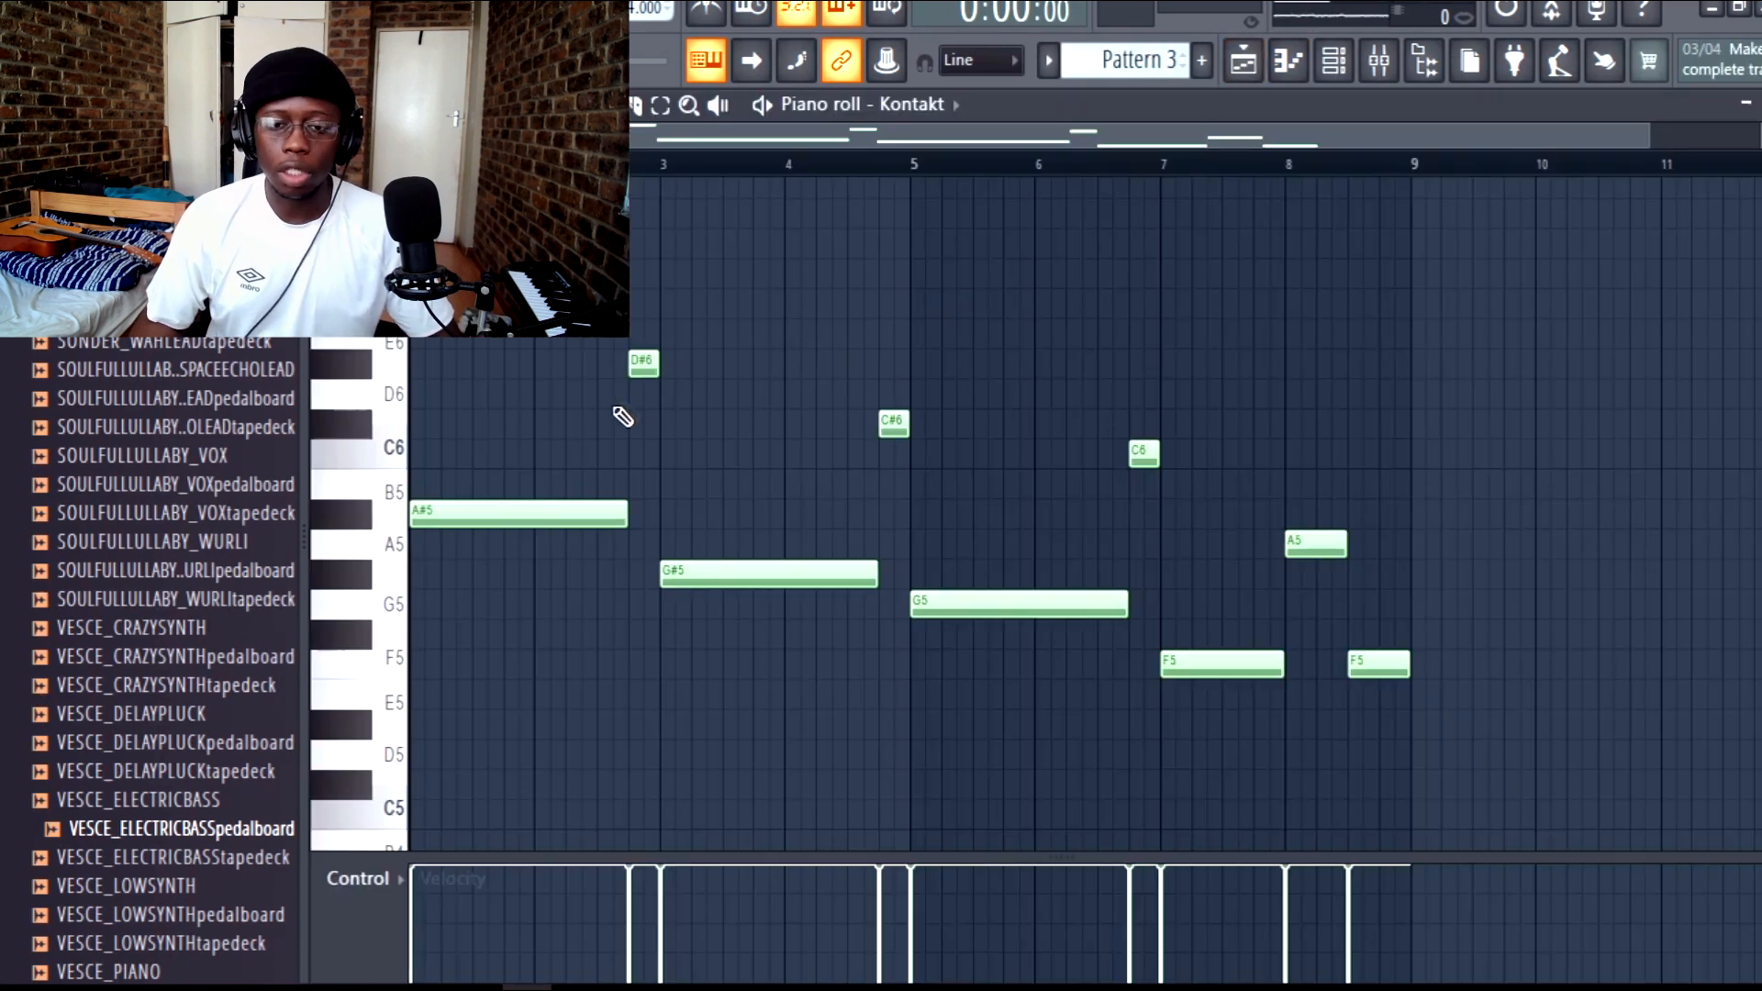
scroll(736, 354, "down", 1)
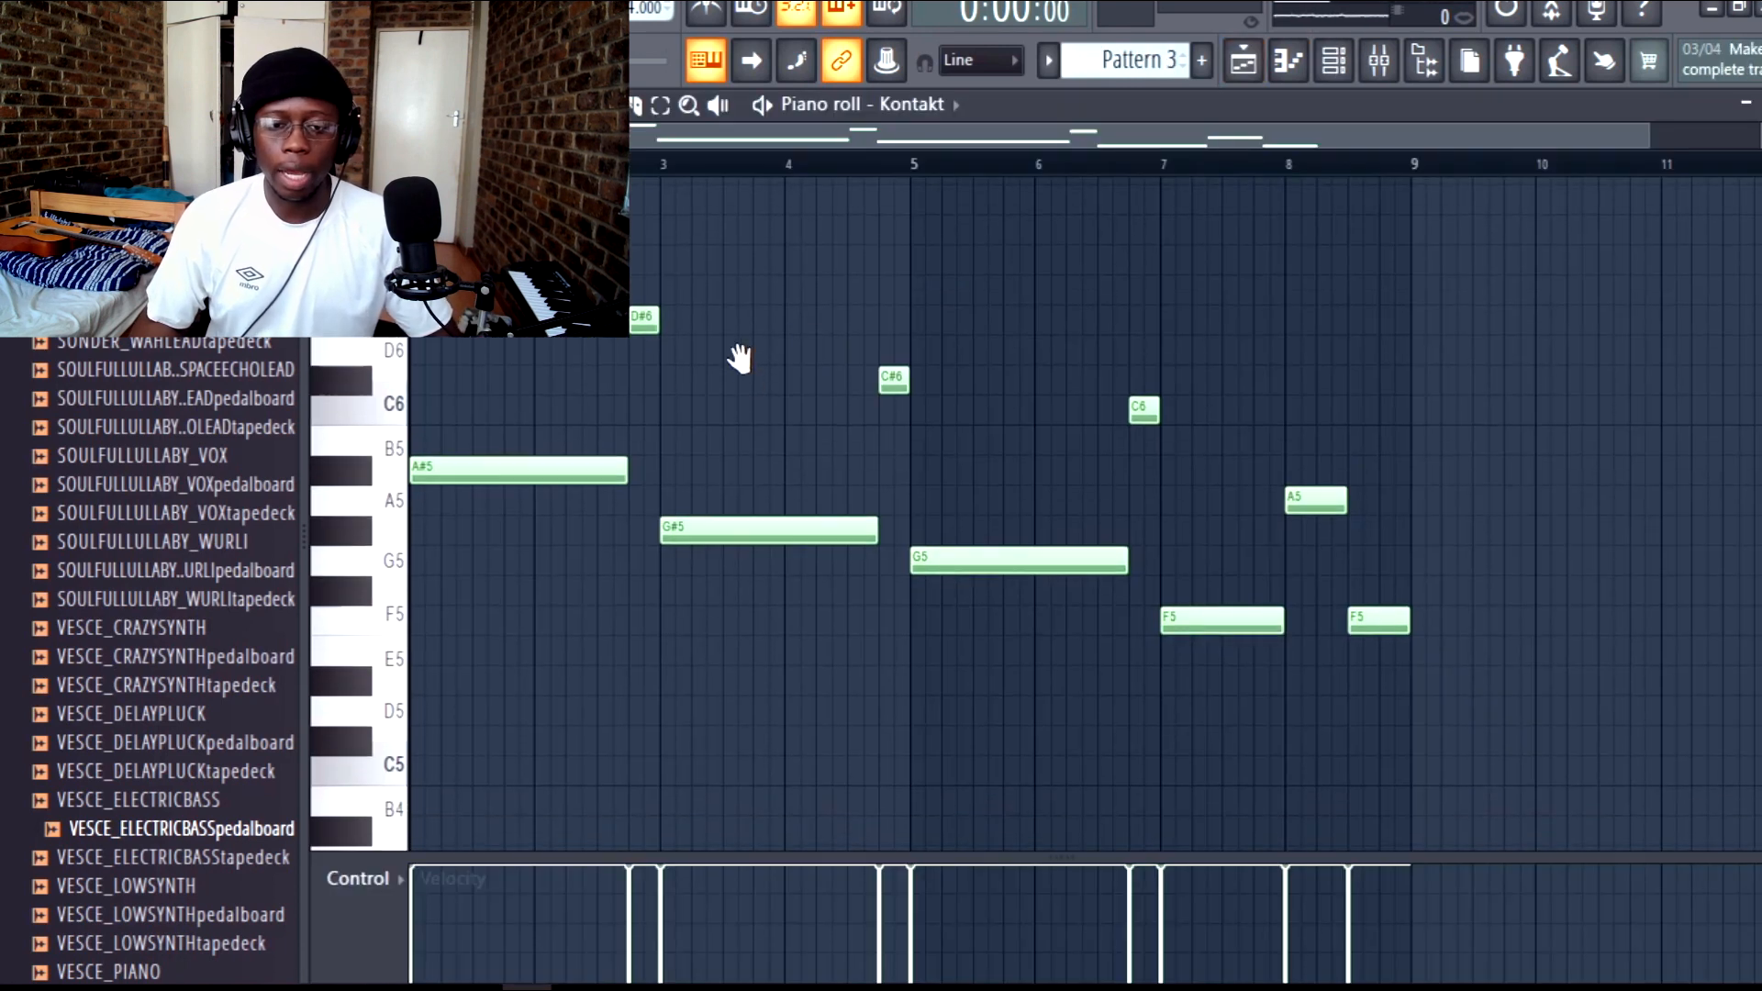
key("space")
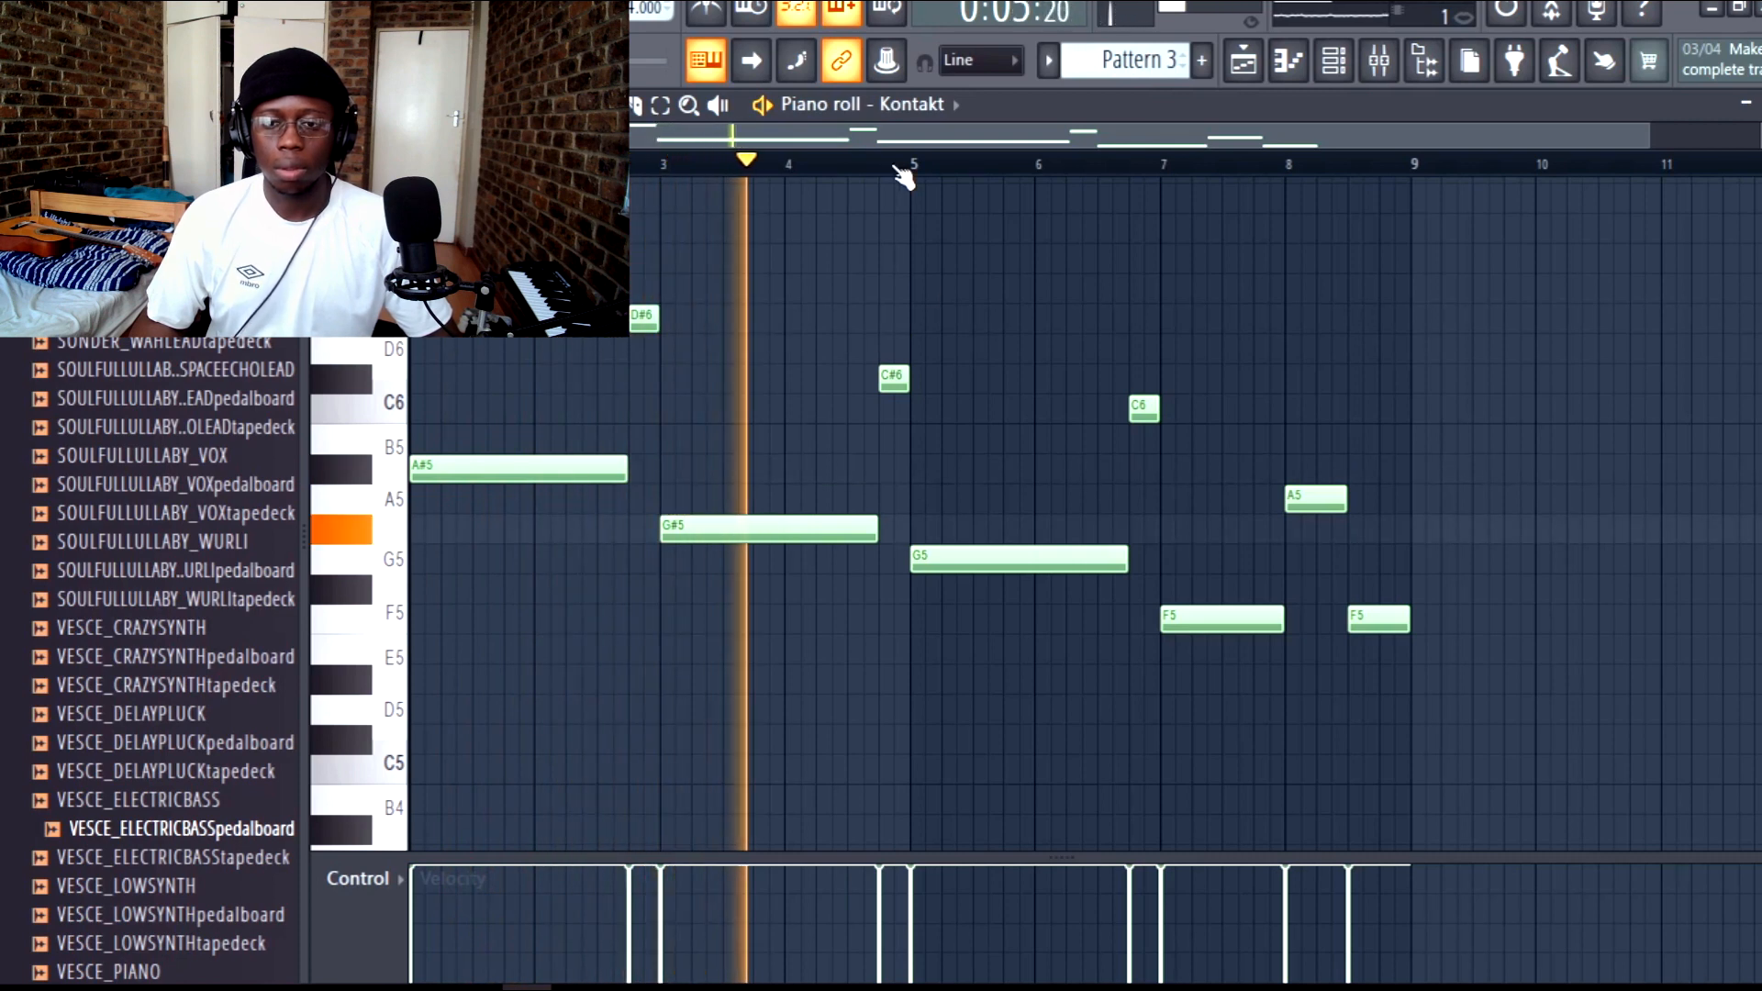
left_click(882, 163)
key("F5")
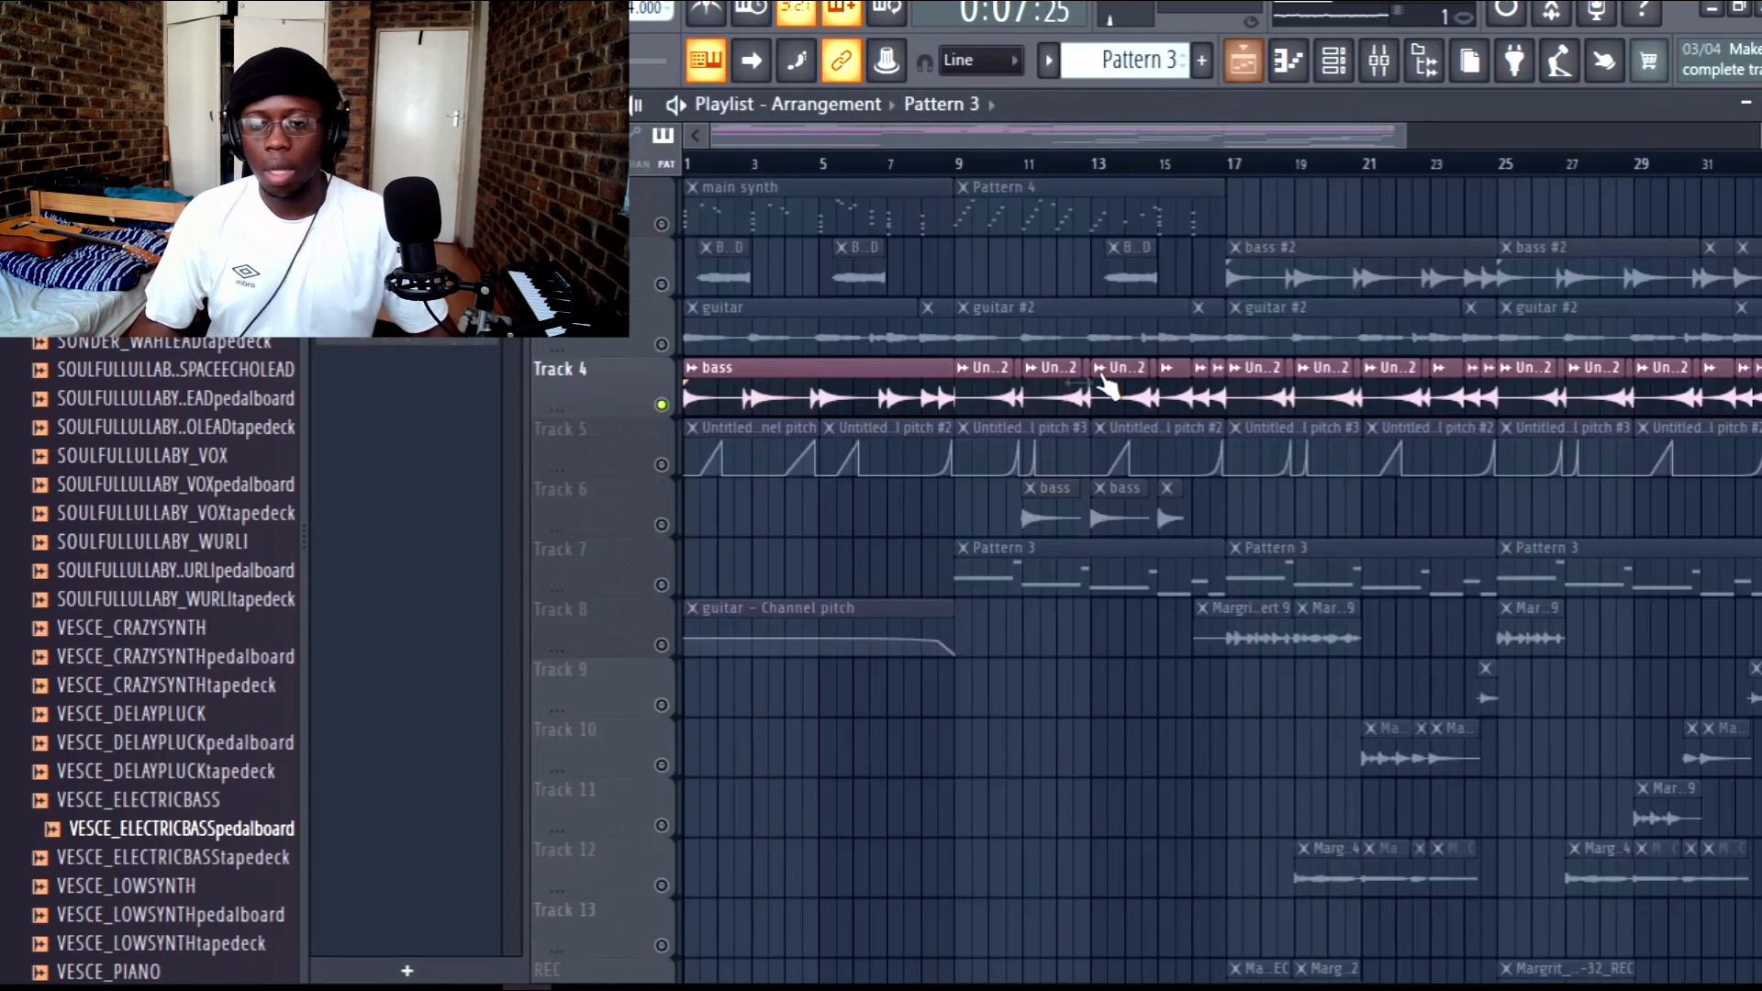
Step: Check the bass sample's pitch and time stretching settings, and play the soloed bass track from the start
double_click(828, 392)
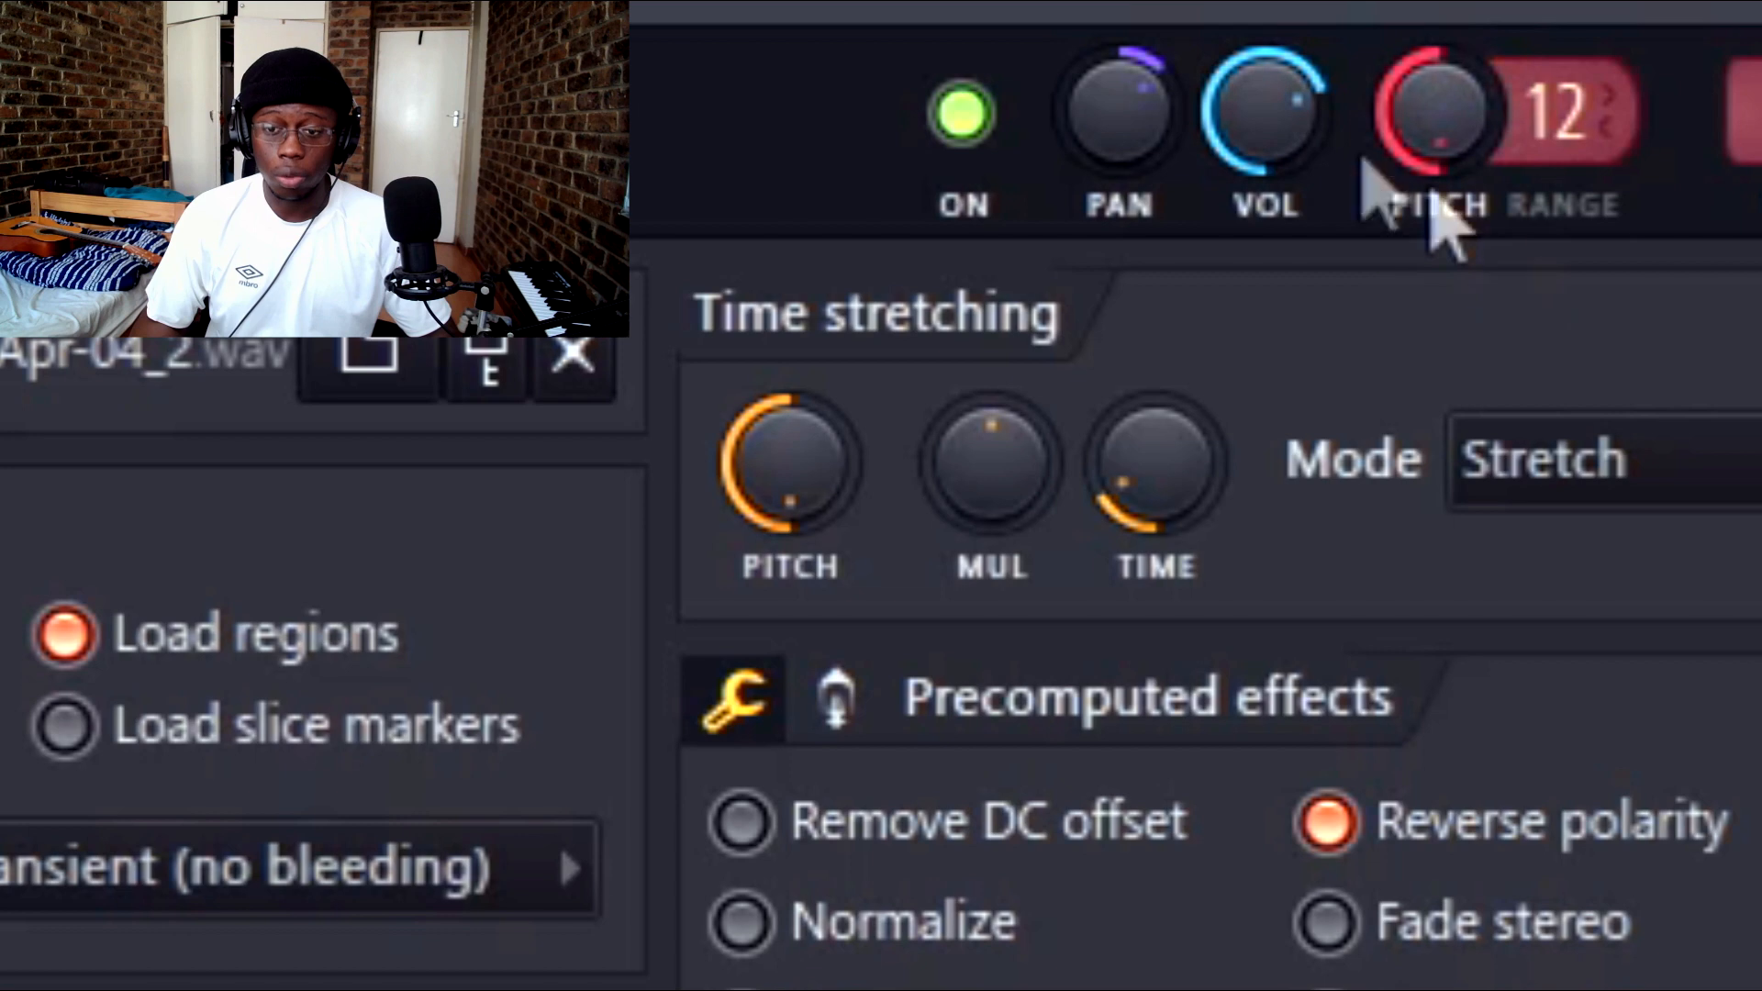
key("Escape")
key("space")
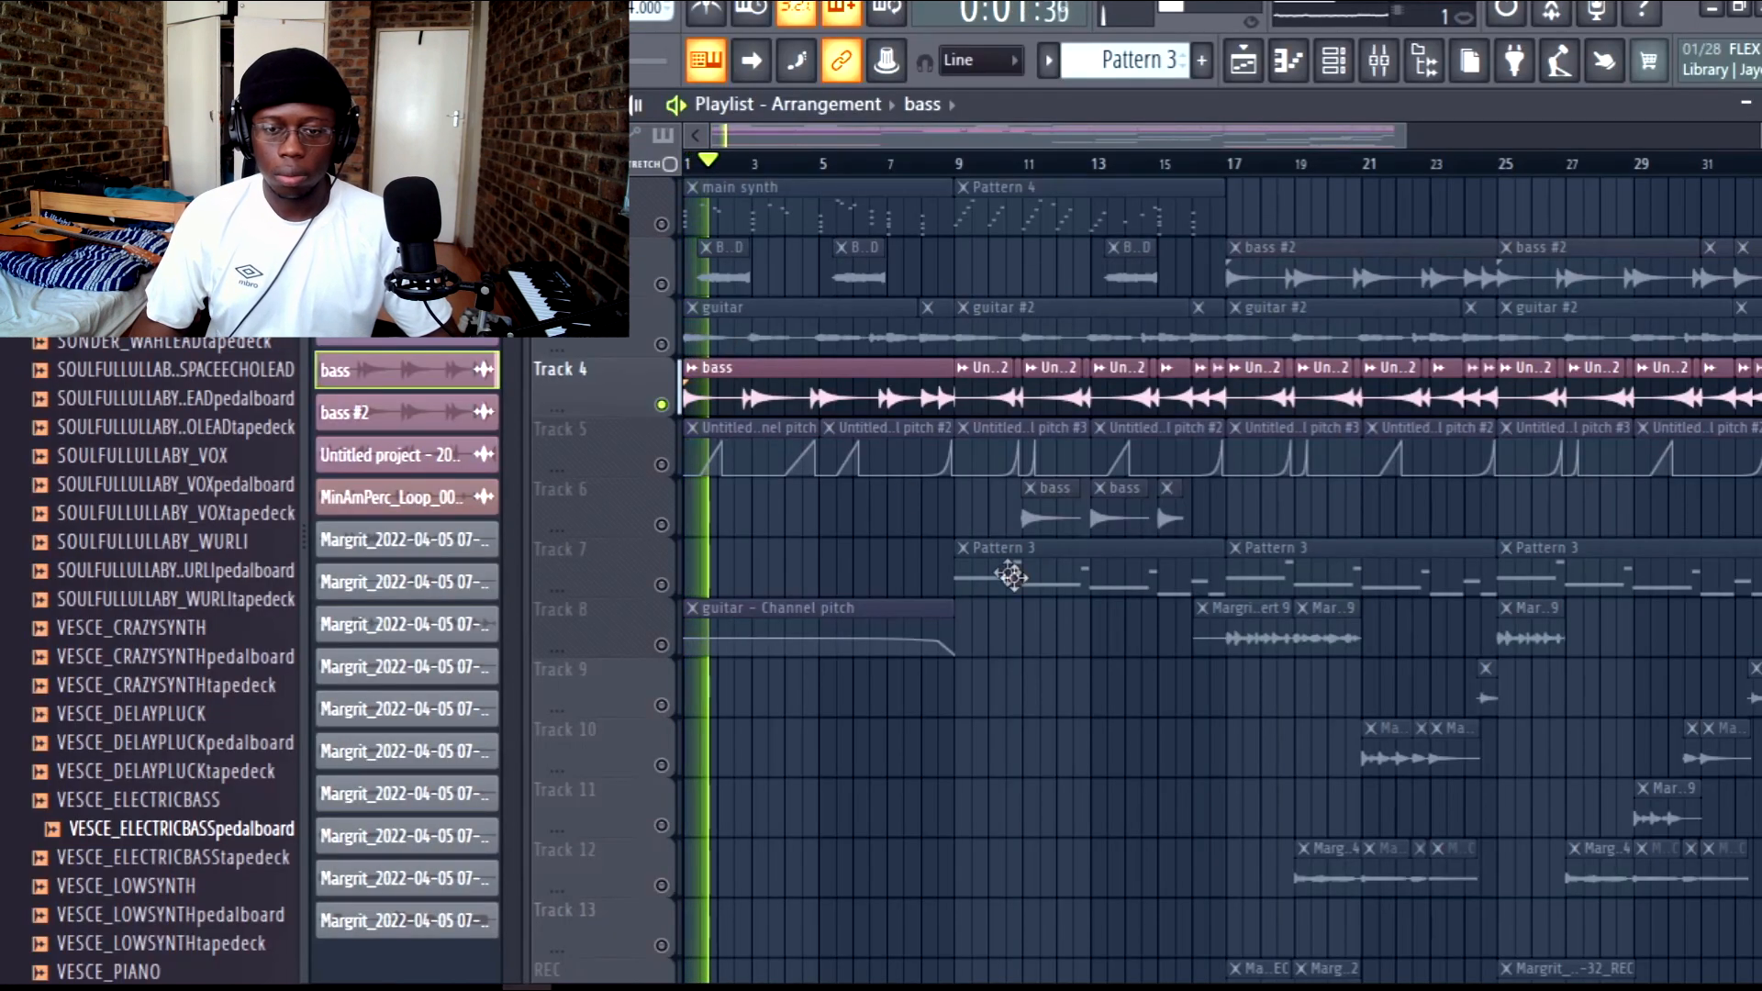
left_click_drag(1015, 582, 690, 343)
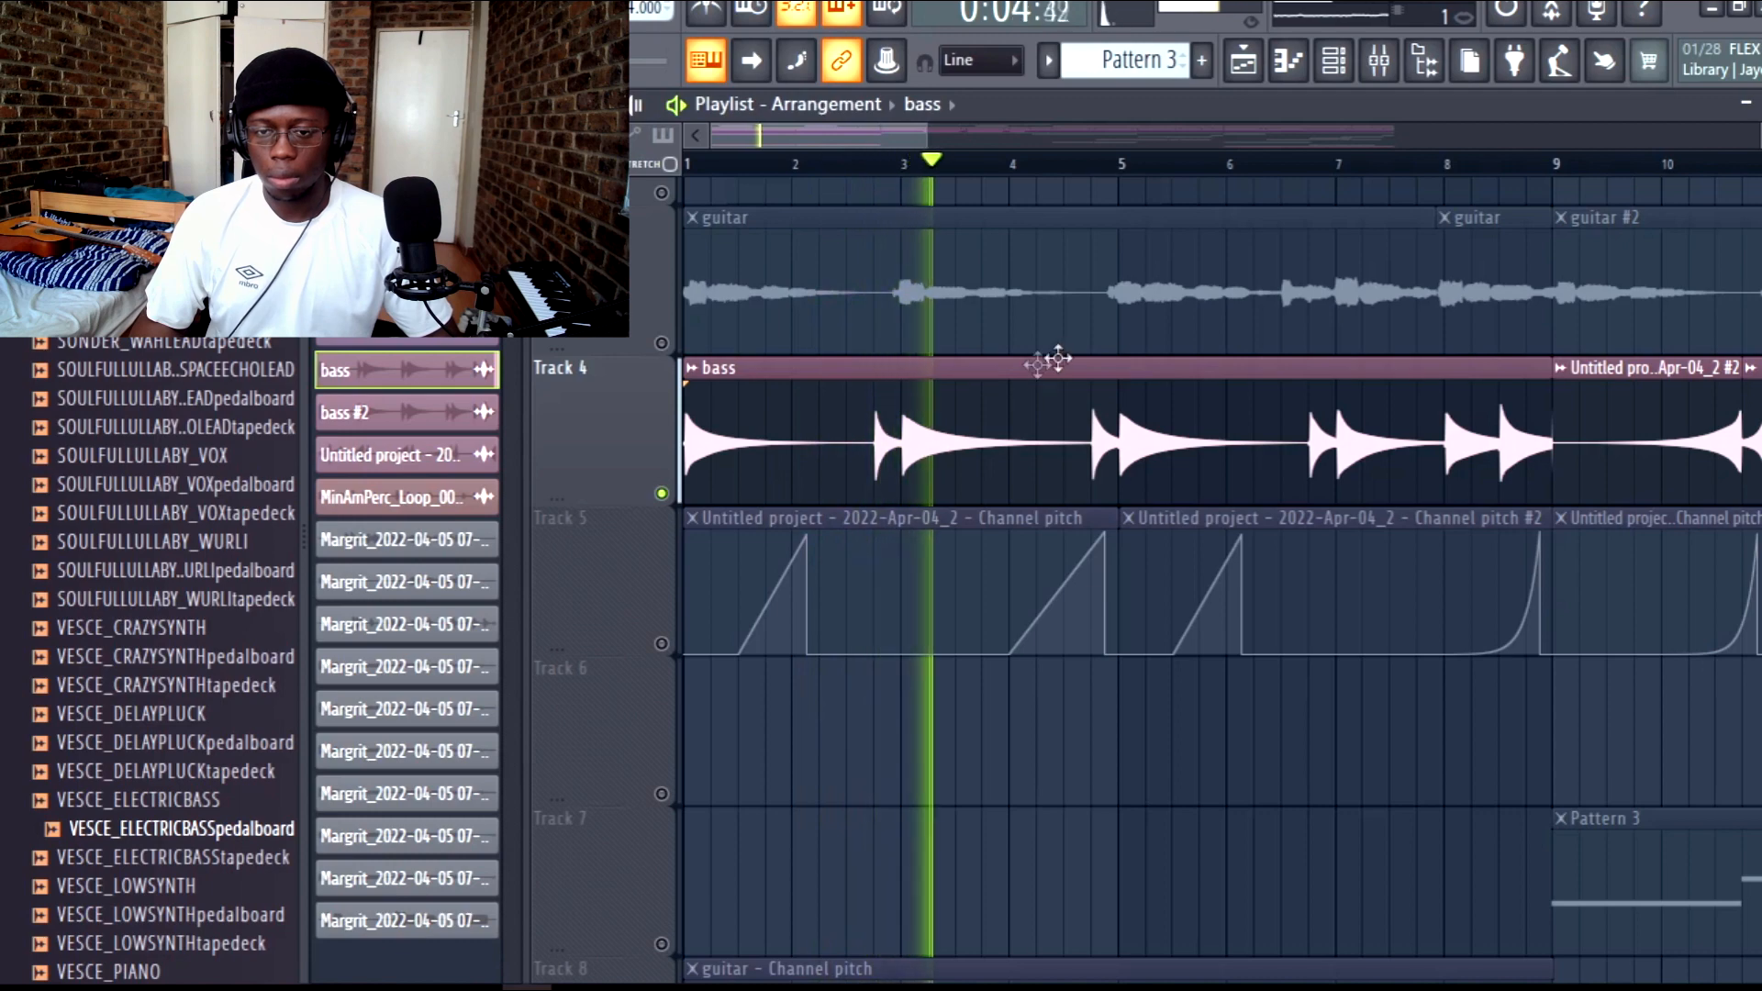
right_click(1184, 314, "ctrl")
scroll(1101, 569, "up", 4, "alt")
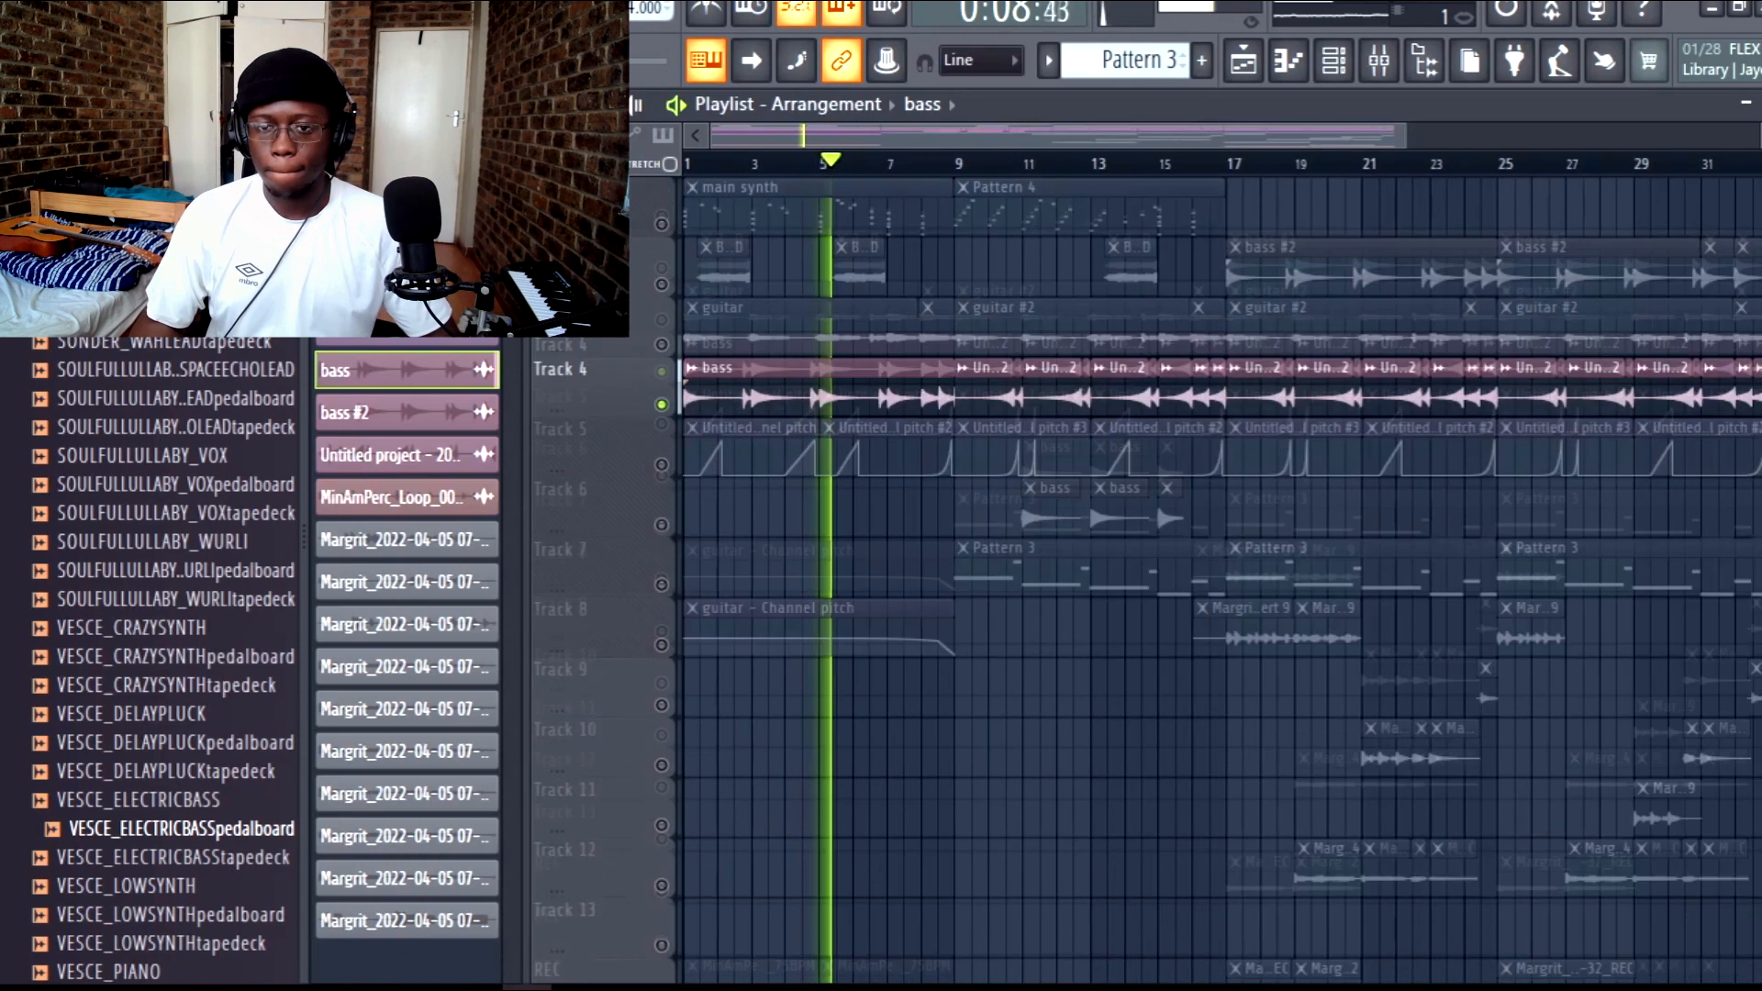
left_click_drag(1118, 592, 646, 389)
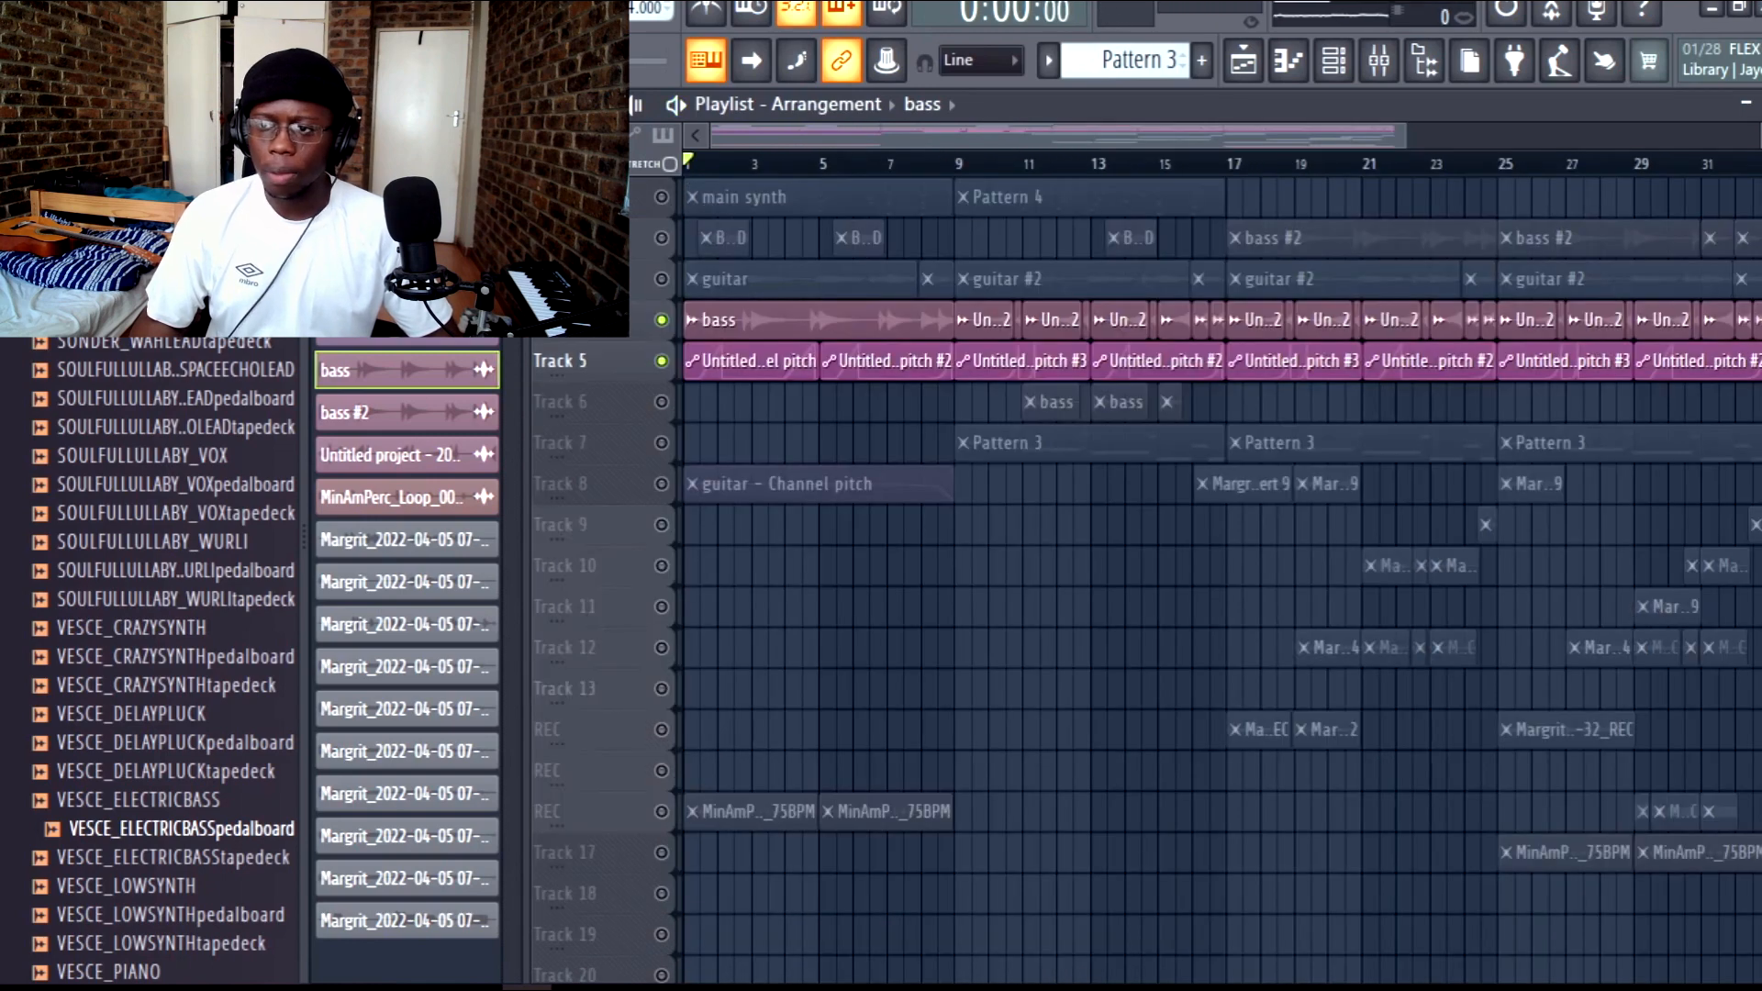
Step: Examine the Channel pitch automation clips on Track 5 against the bass clips on Track 4
scroll(1019, 630, "up", 4, "alt")
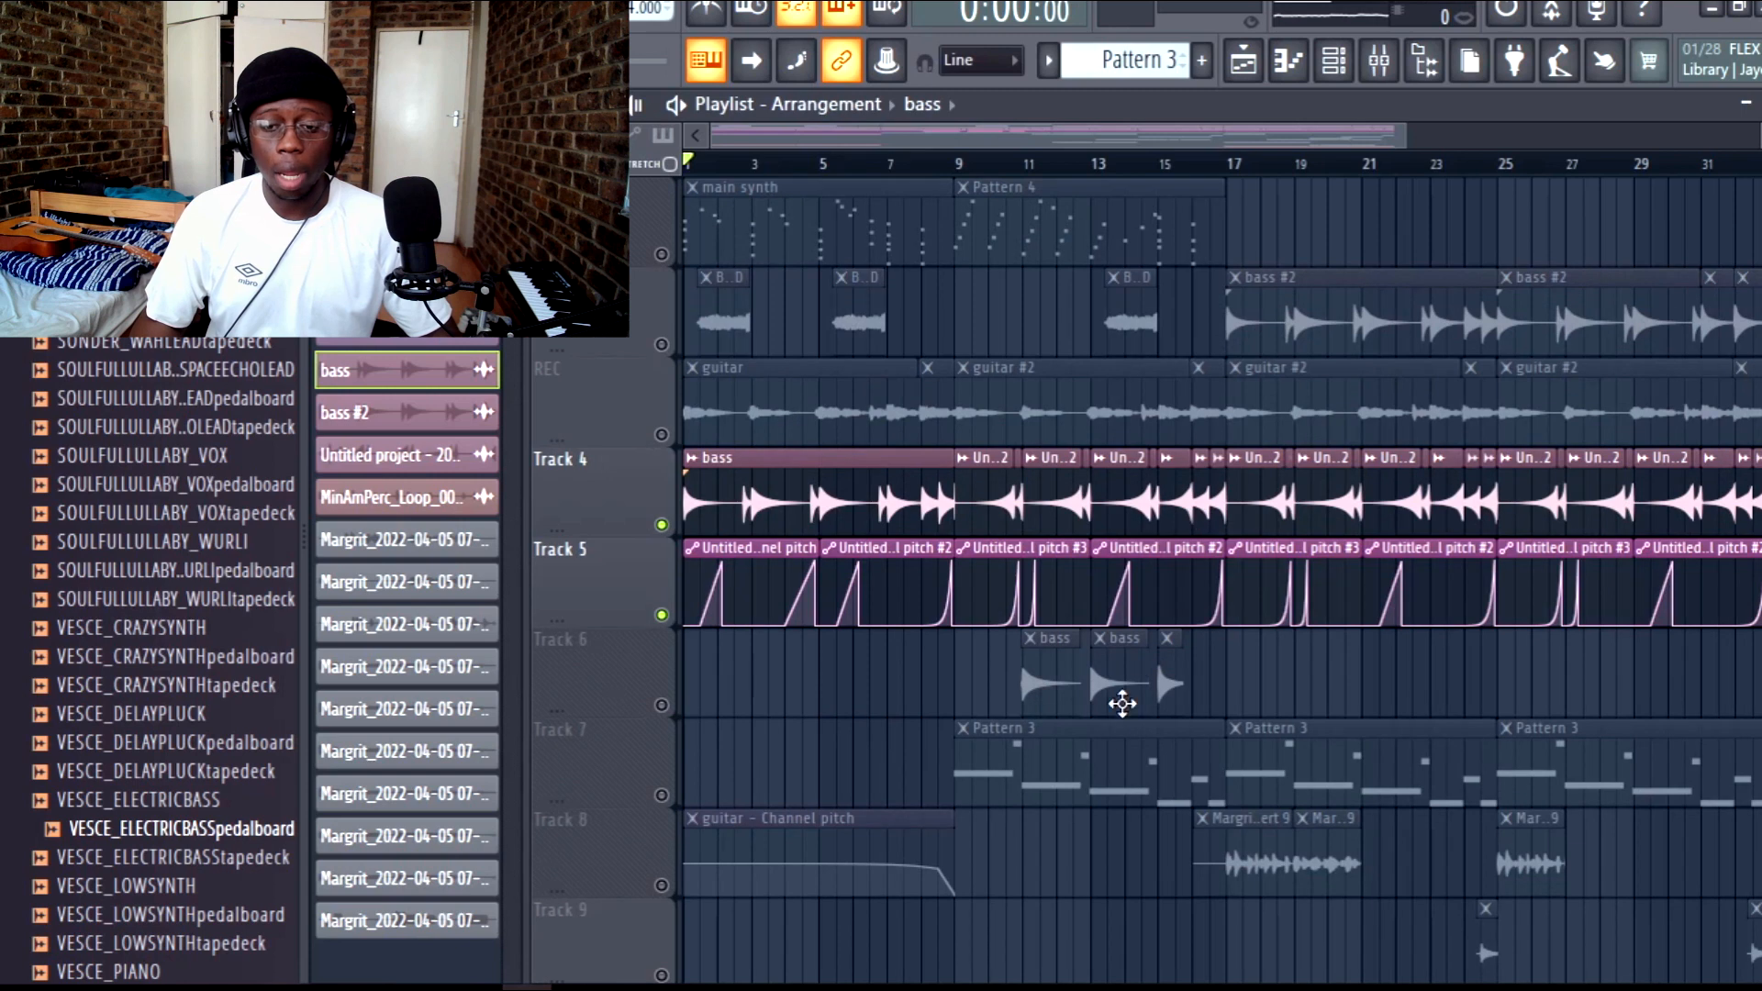
left_click_drag(1037, 895, 627, 543)
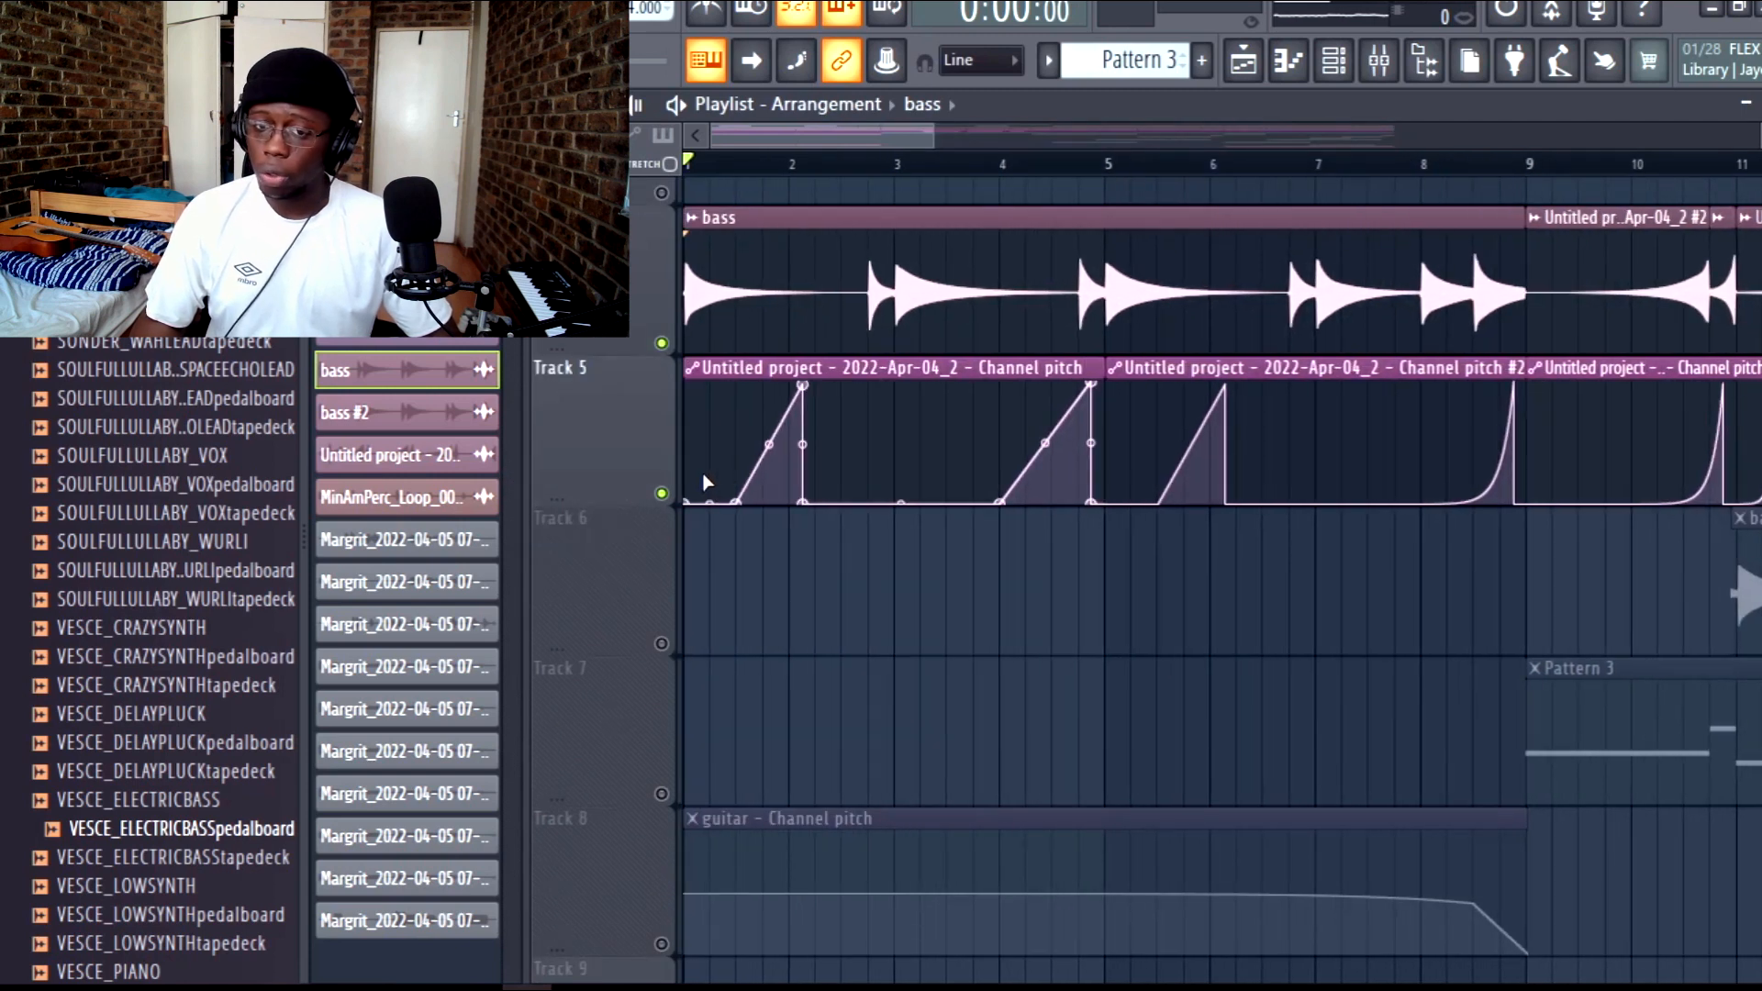
scroll(826, 569, "down", 3)
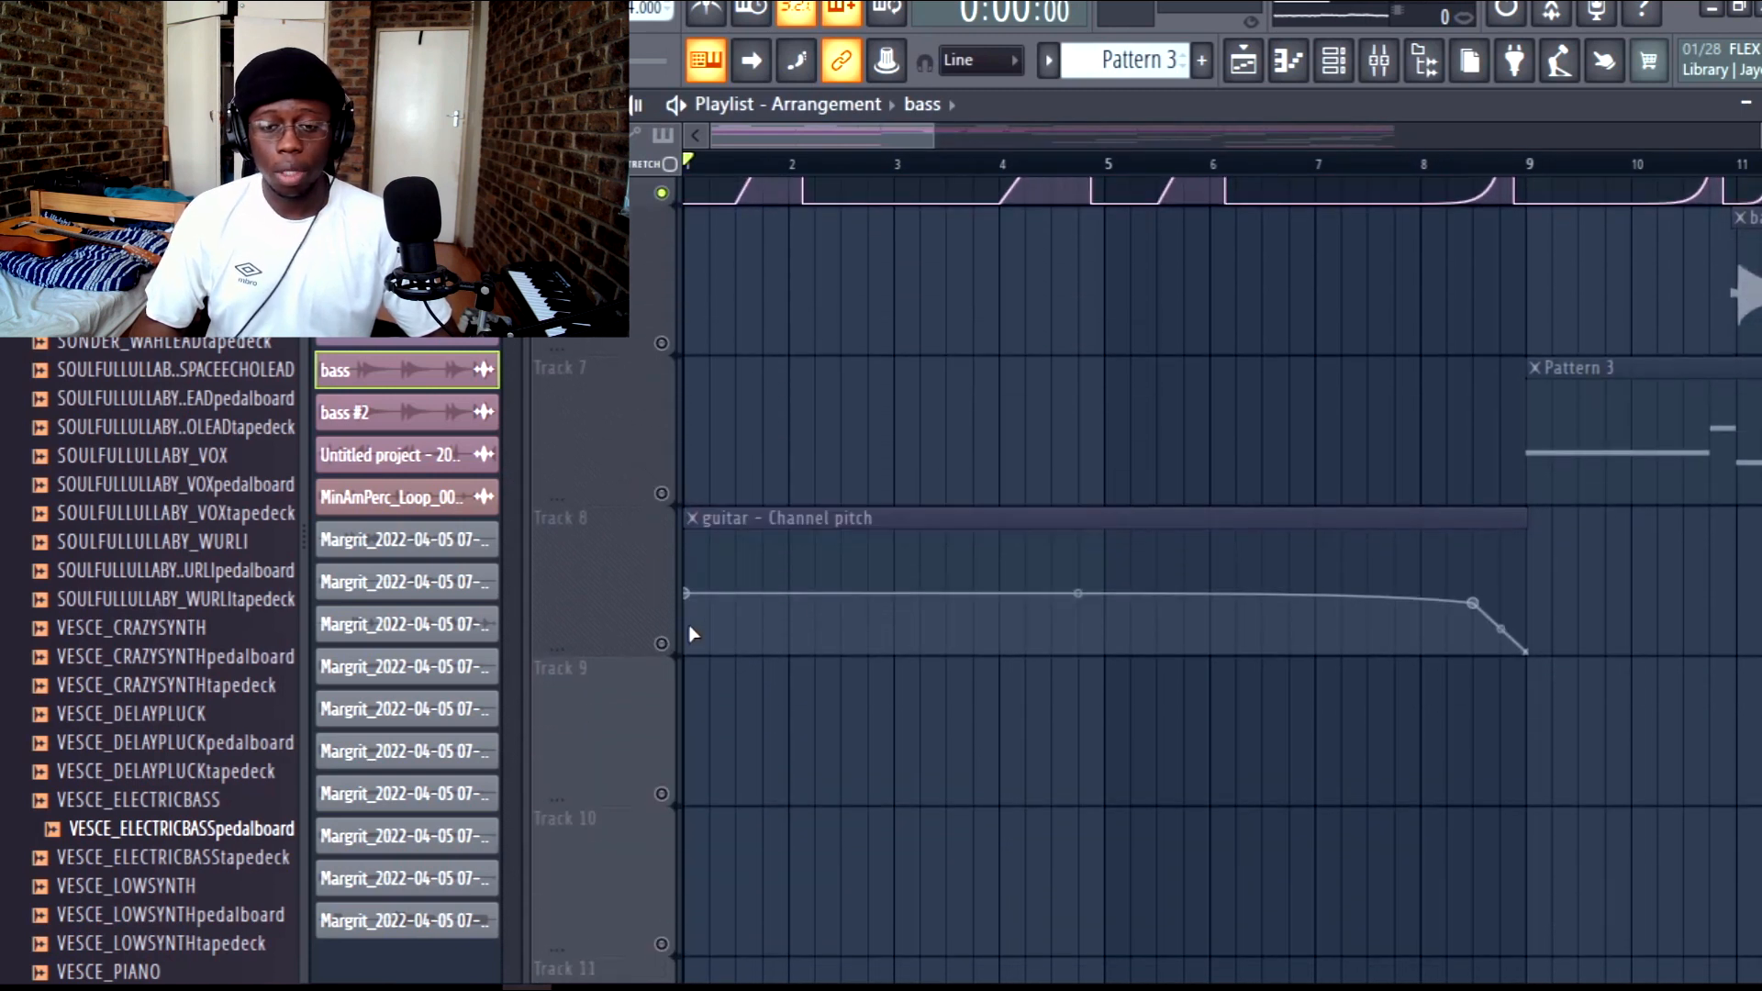
scroll(796, 504, "up", 4)
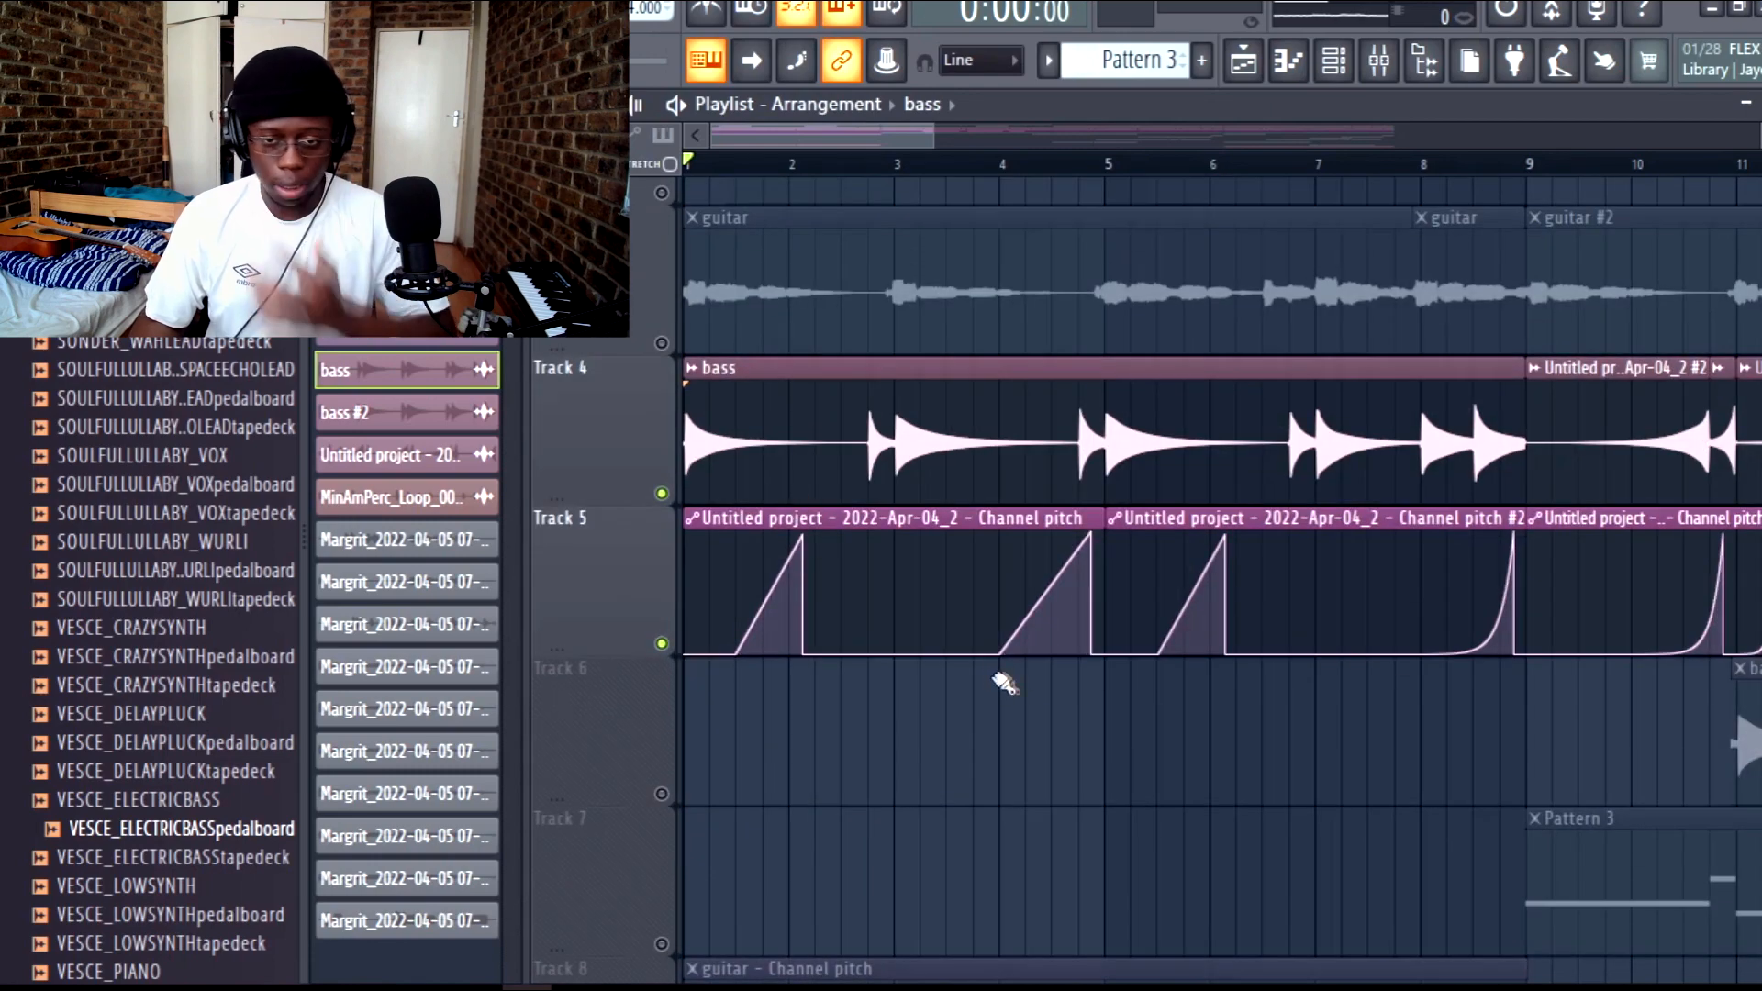
left_click_drag(928, 145, 1129, 144)
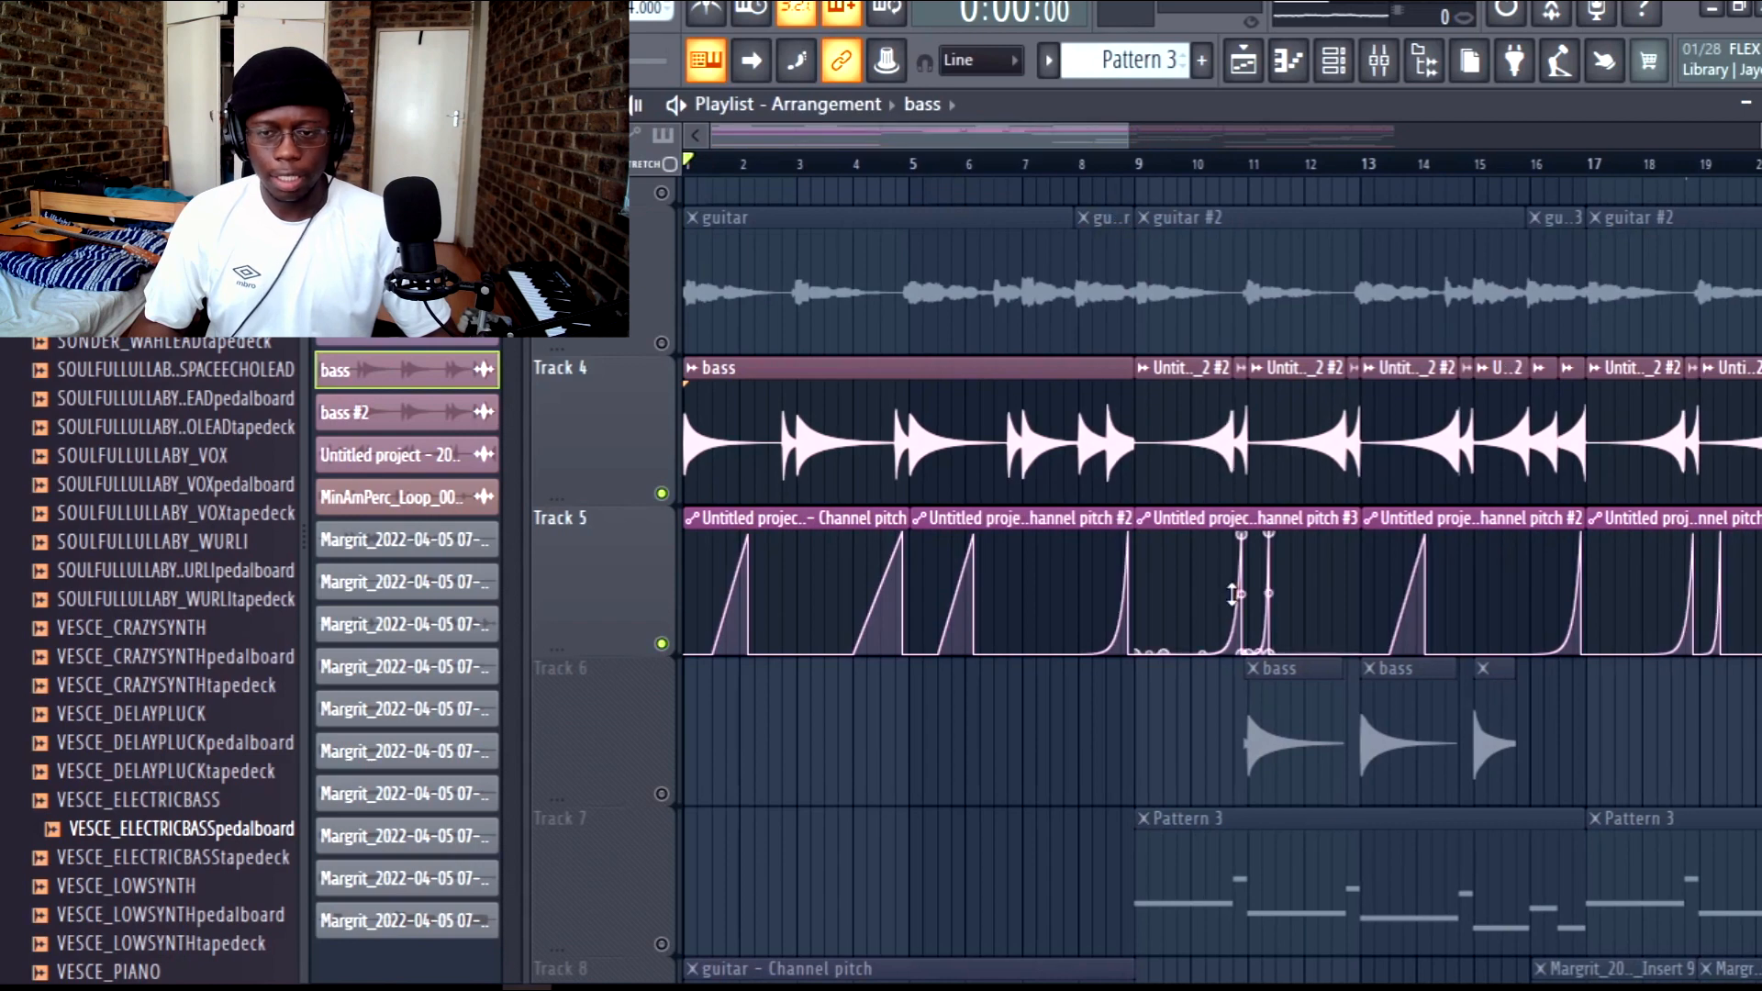
right_click(1328, 669, "ctrl")
right_click(956, 642, "ctrl")
left_click_drag(1004, 503, 684, 220)
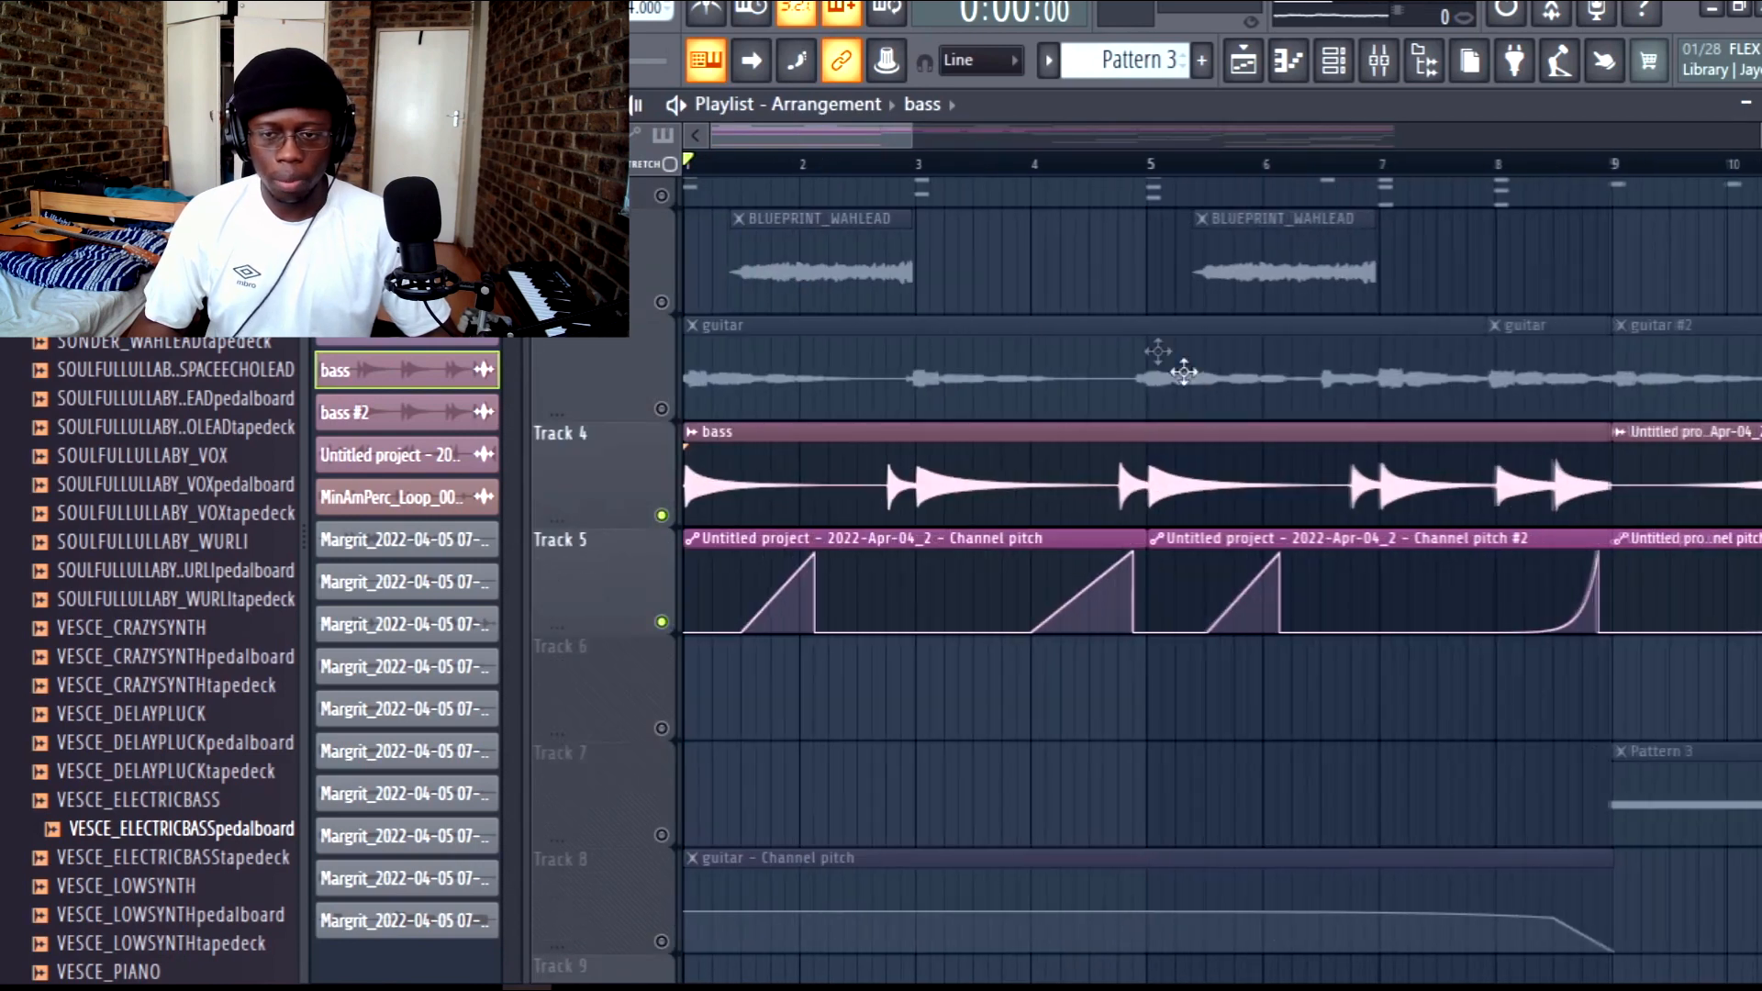
Step: Play the bass with its pitch automation from bar 1 into bar 8, stop, and check the reversed bass clip at bar 9
key("space")
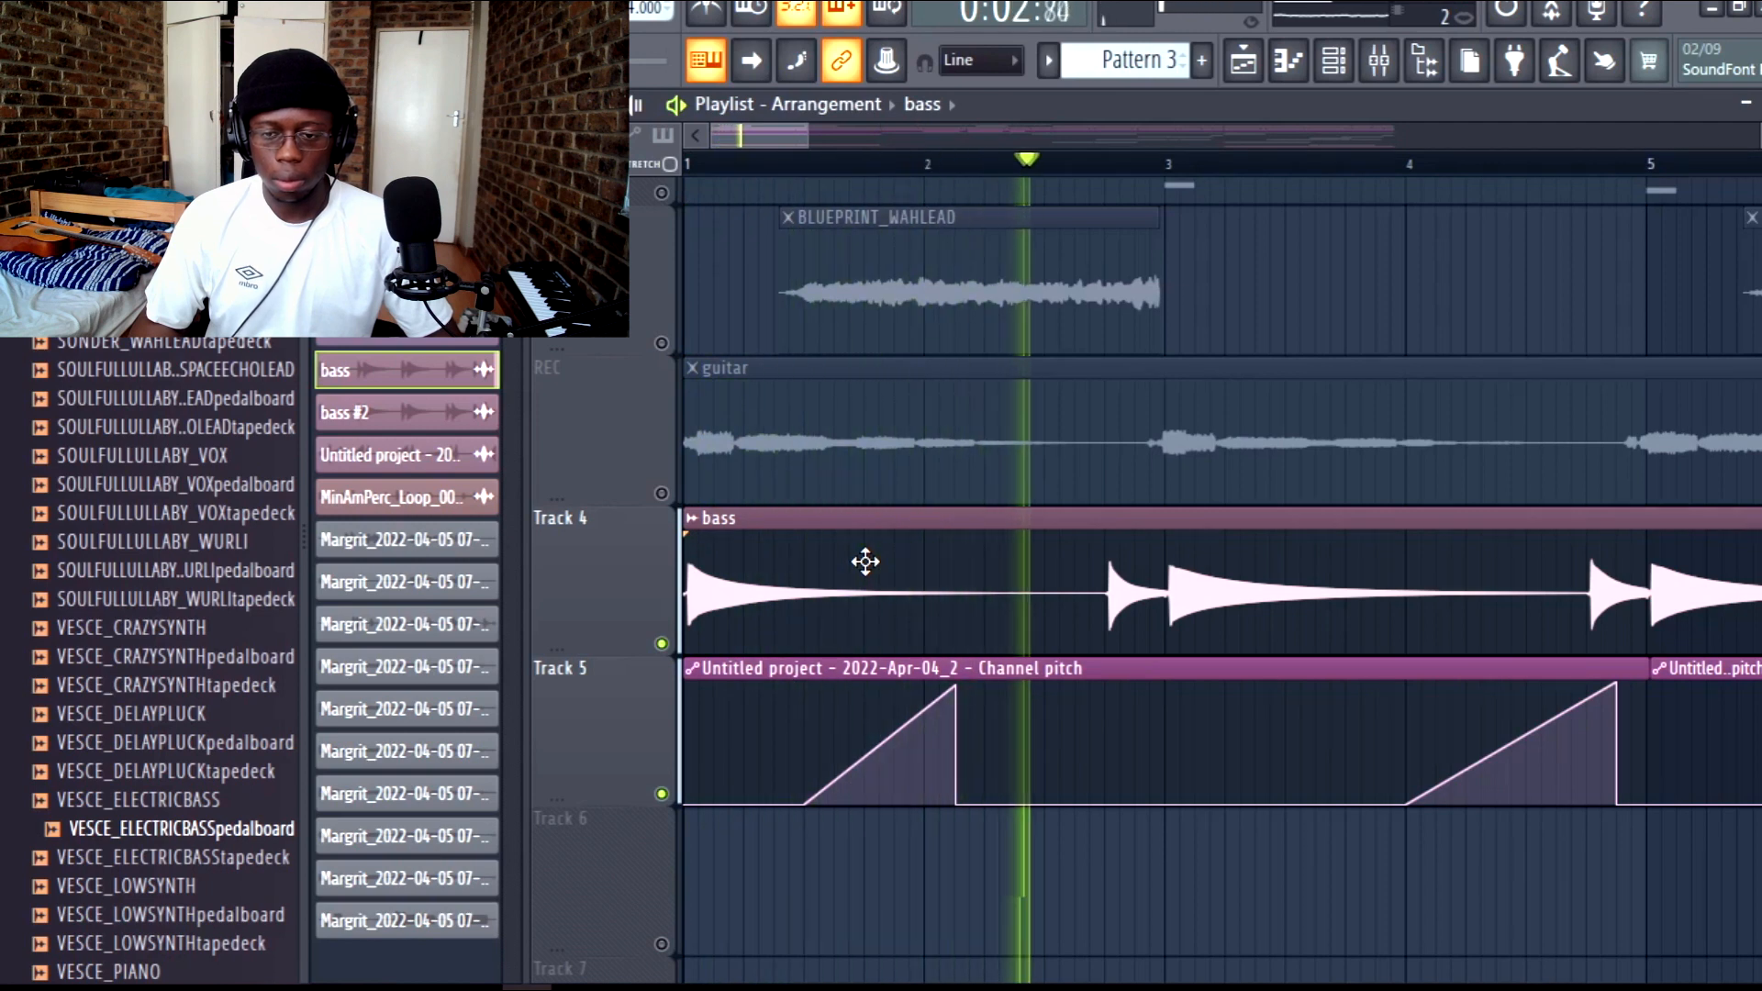
left_click_drag(1374, 530, 887, 502)
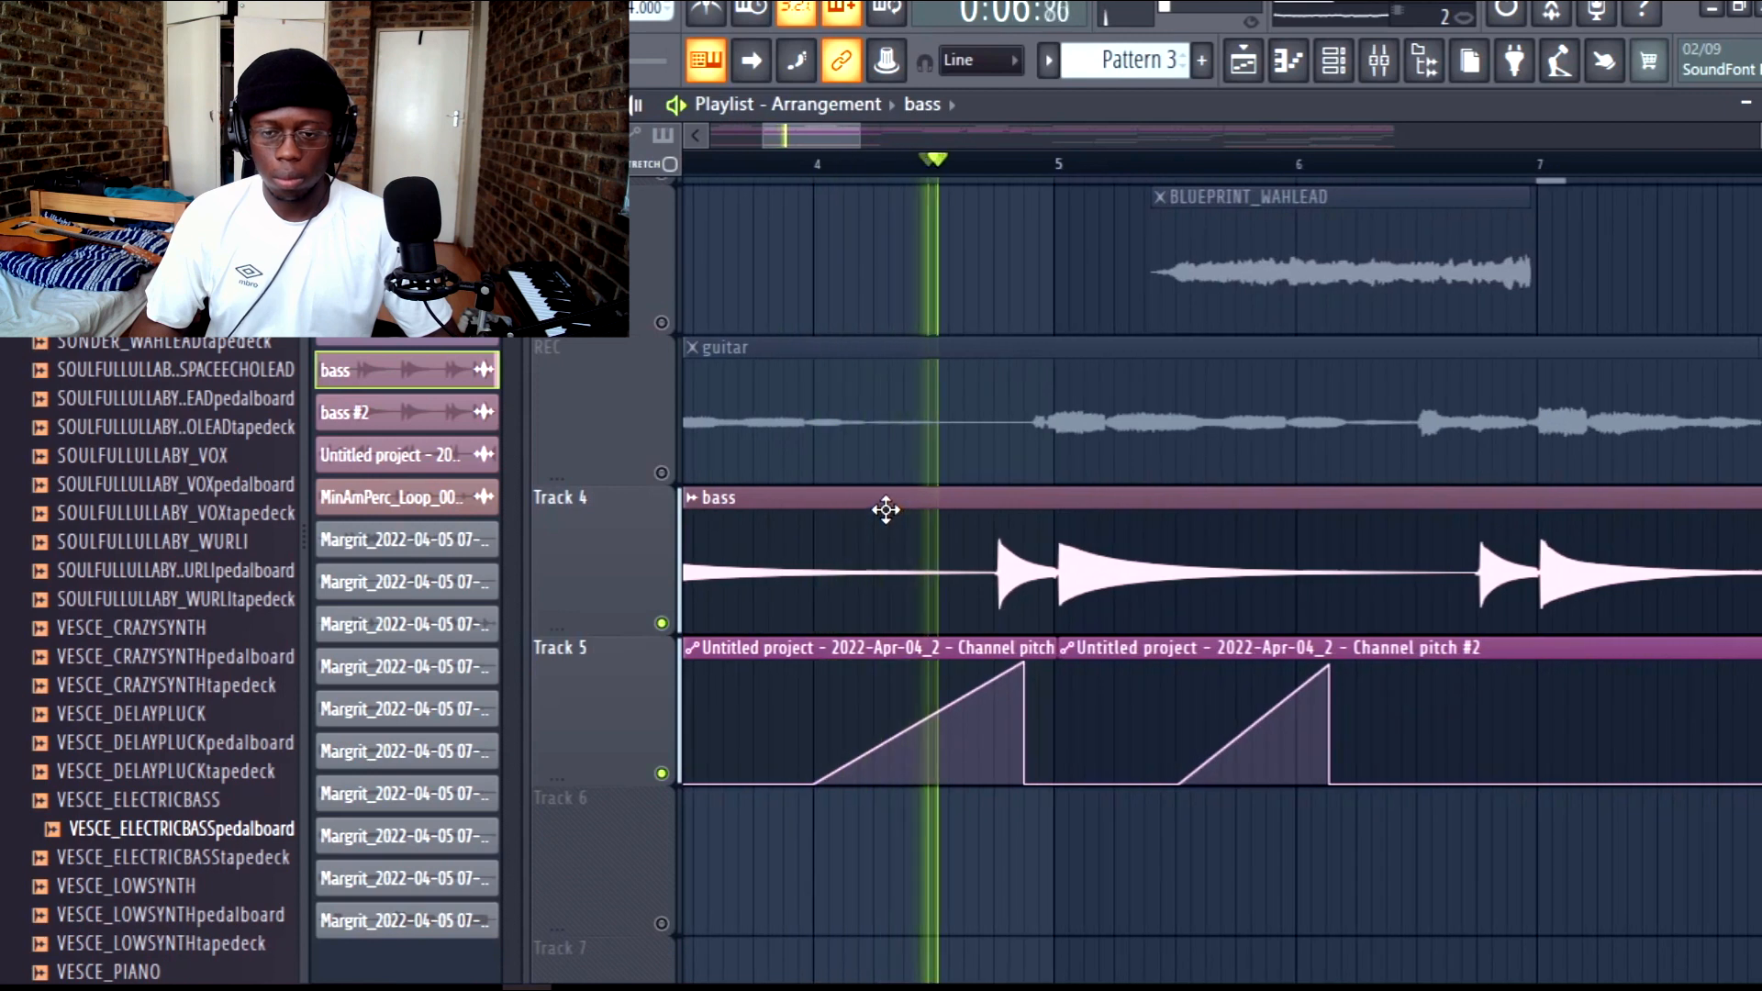
left_click_drag(1208, 547, 936, 555)
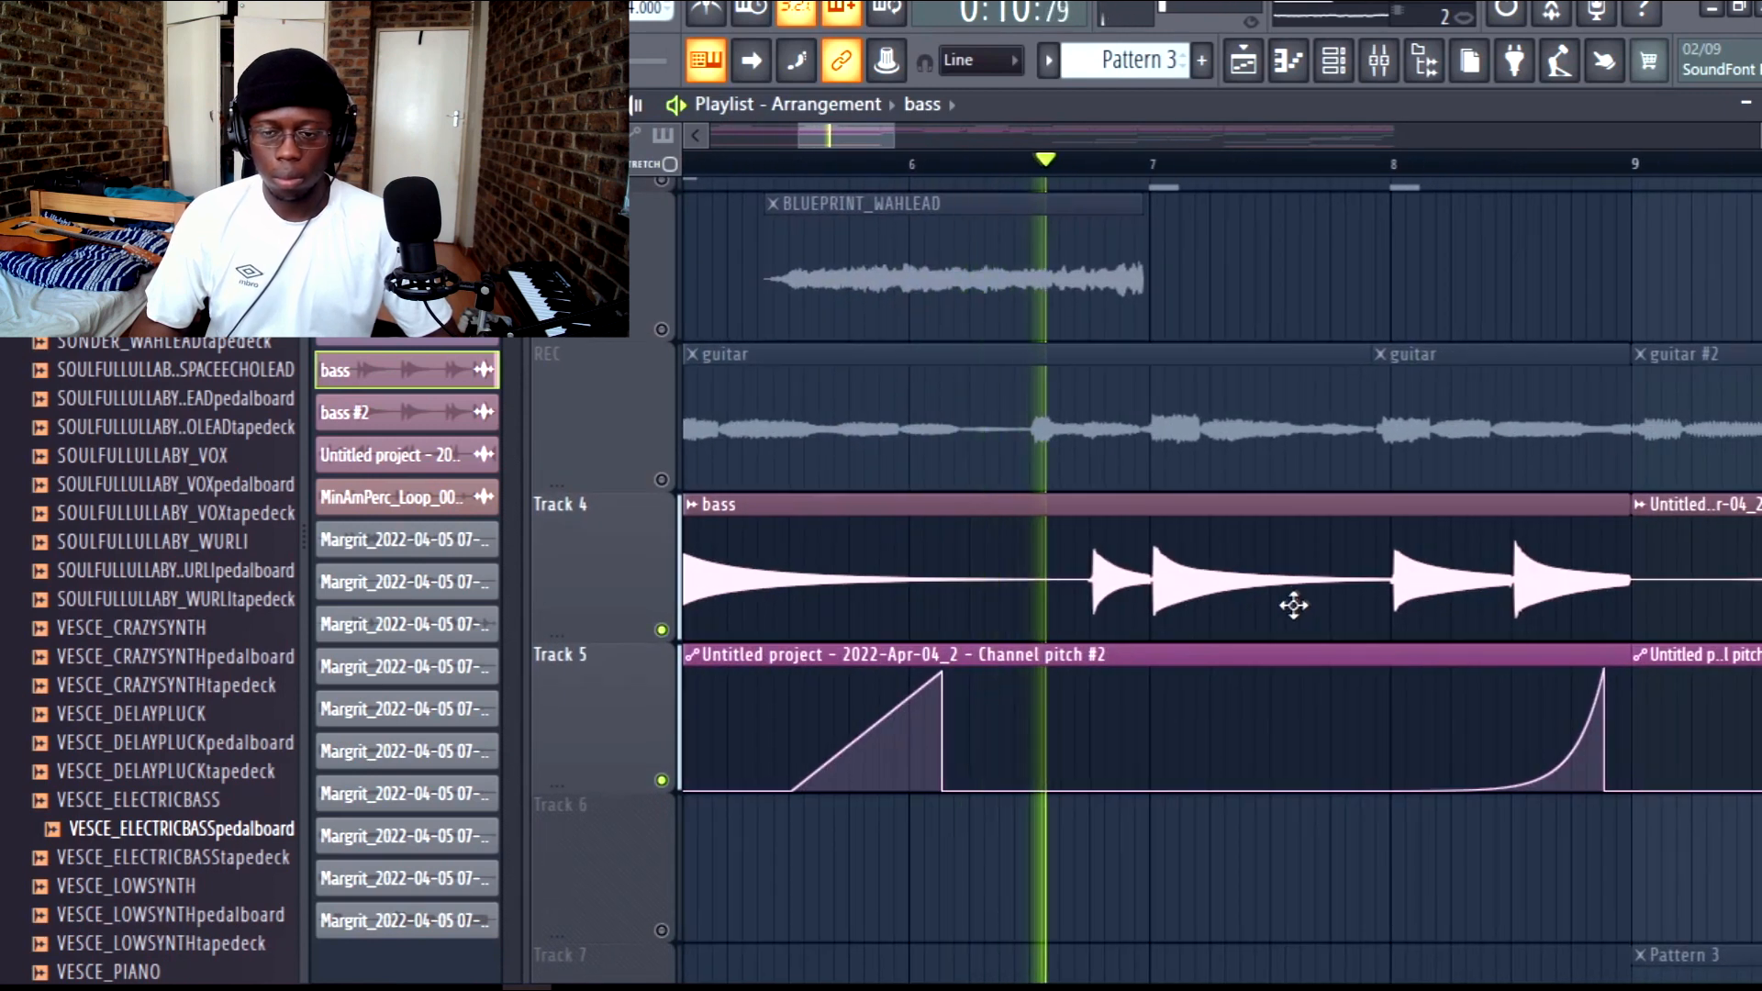
left_click_drag(1365, 620, 889, 642)
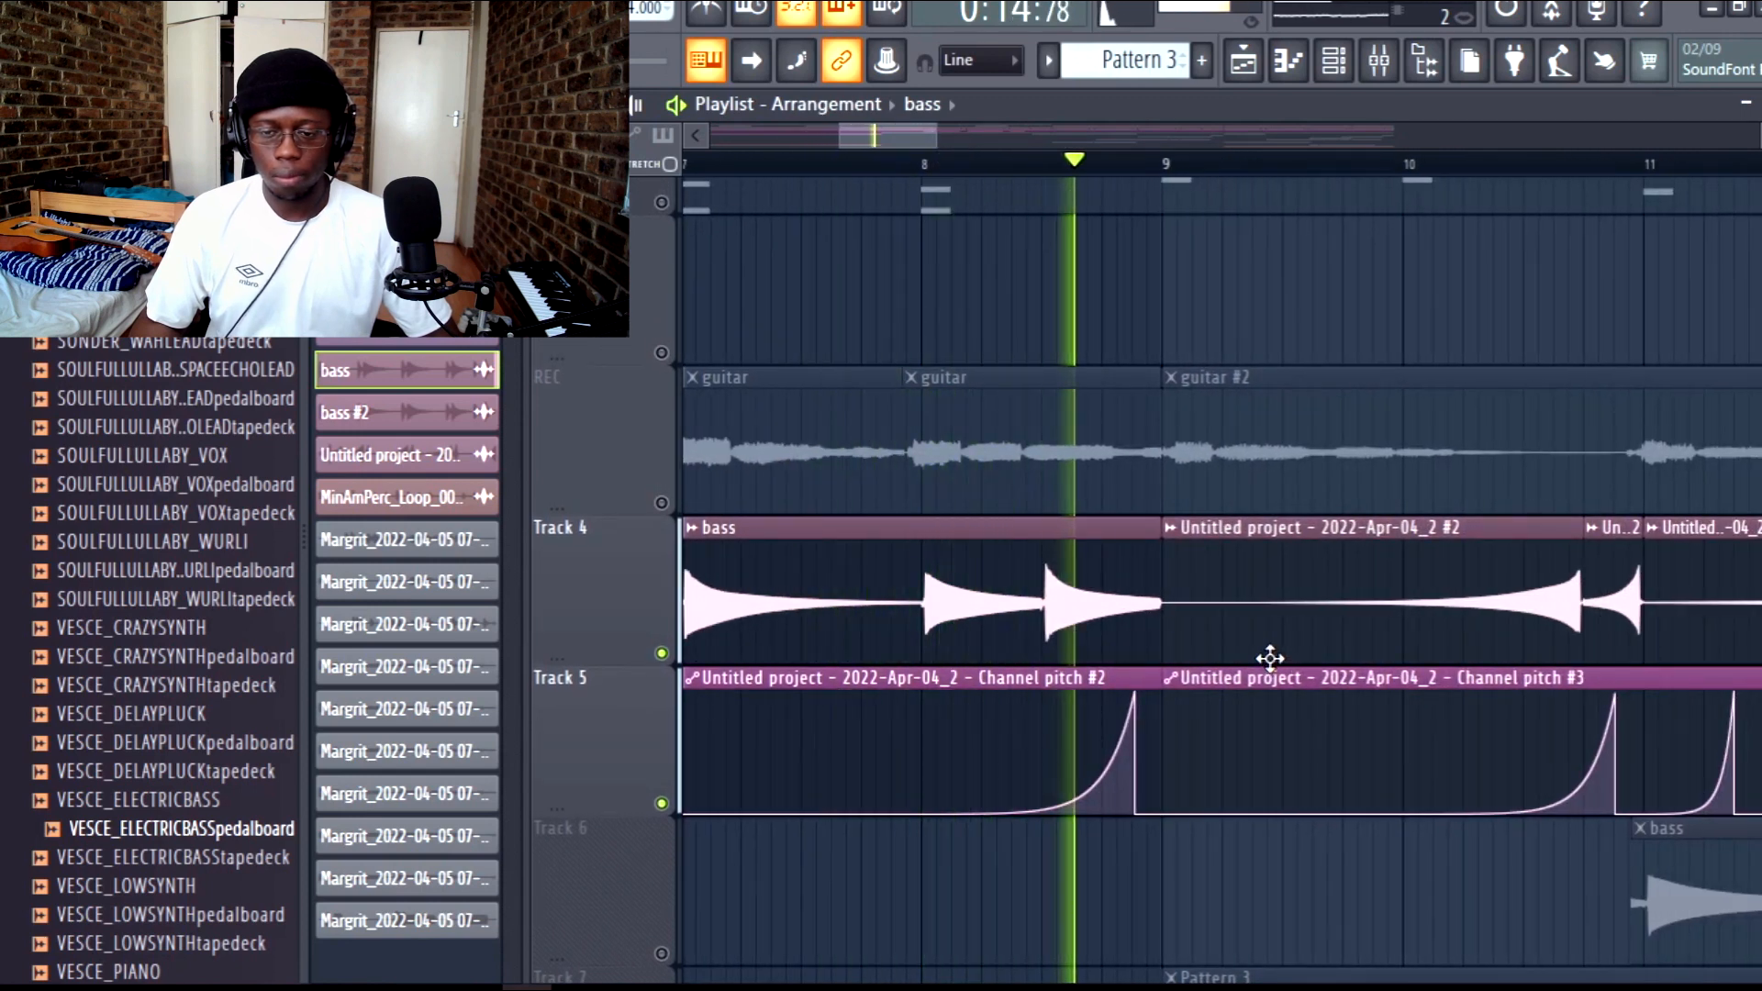
key("space")
double_click(1473, 585)
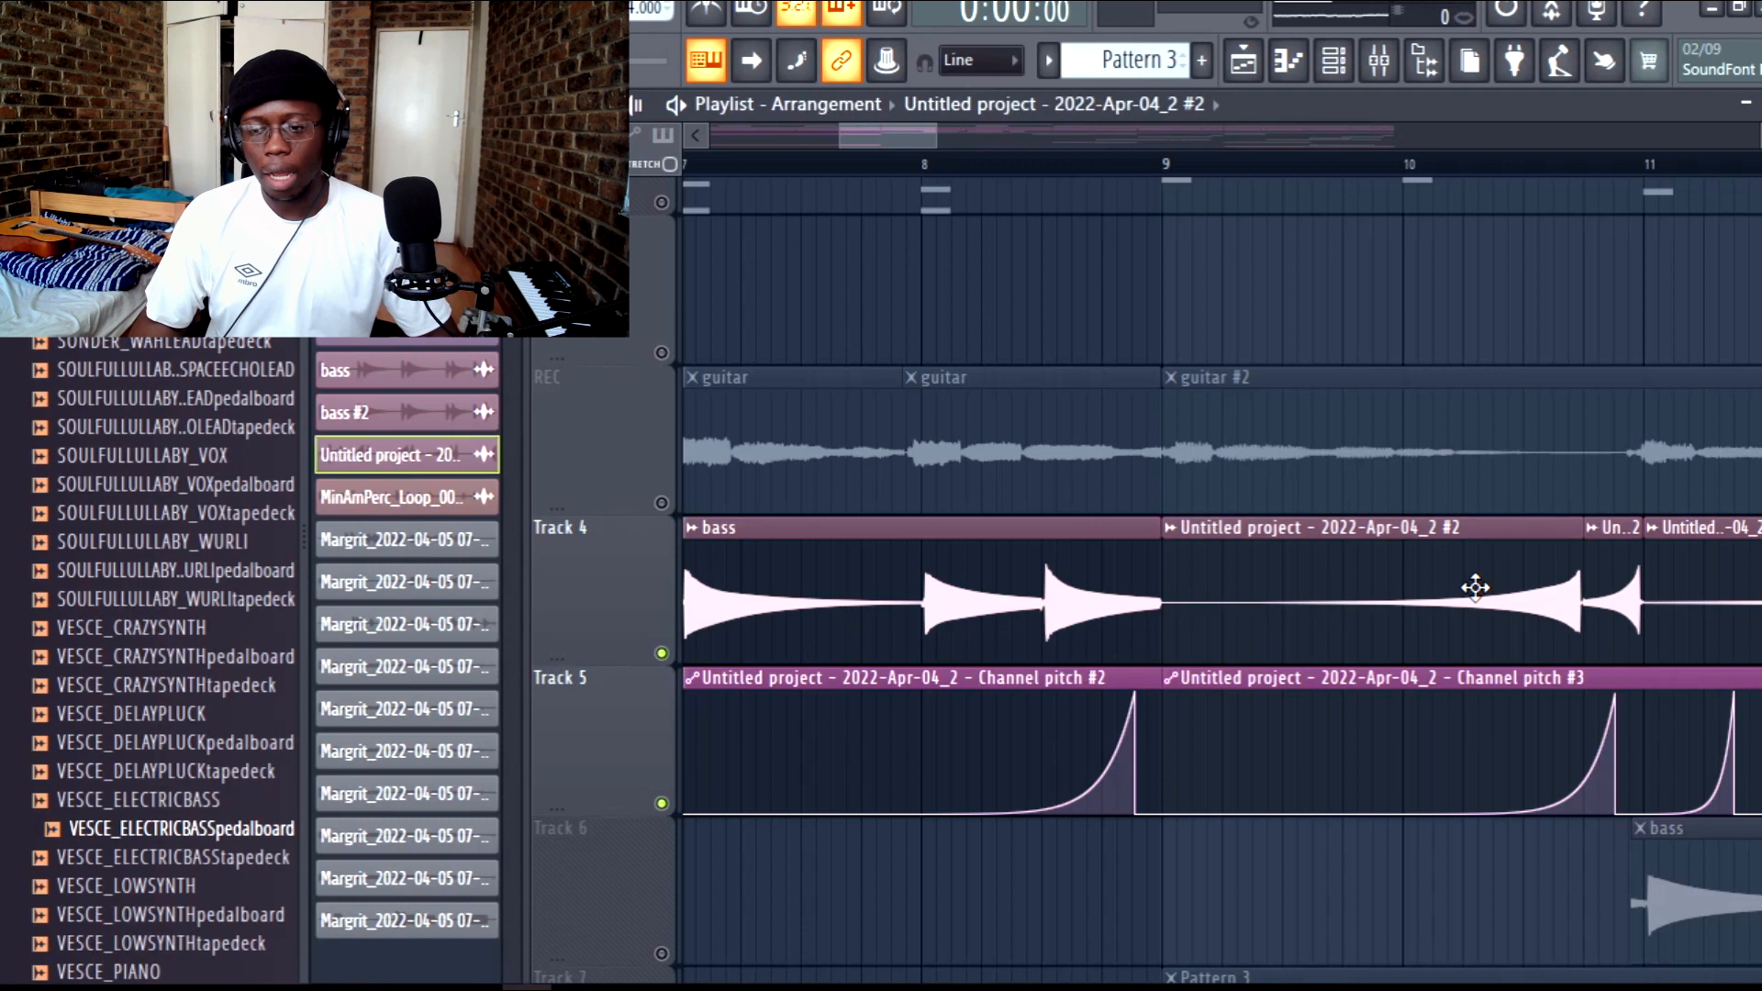
Step: Solo Track 8 and examine the end of the guitar's Channel pitch automation before bar 9
right_click(1418, 578, "ctrl")
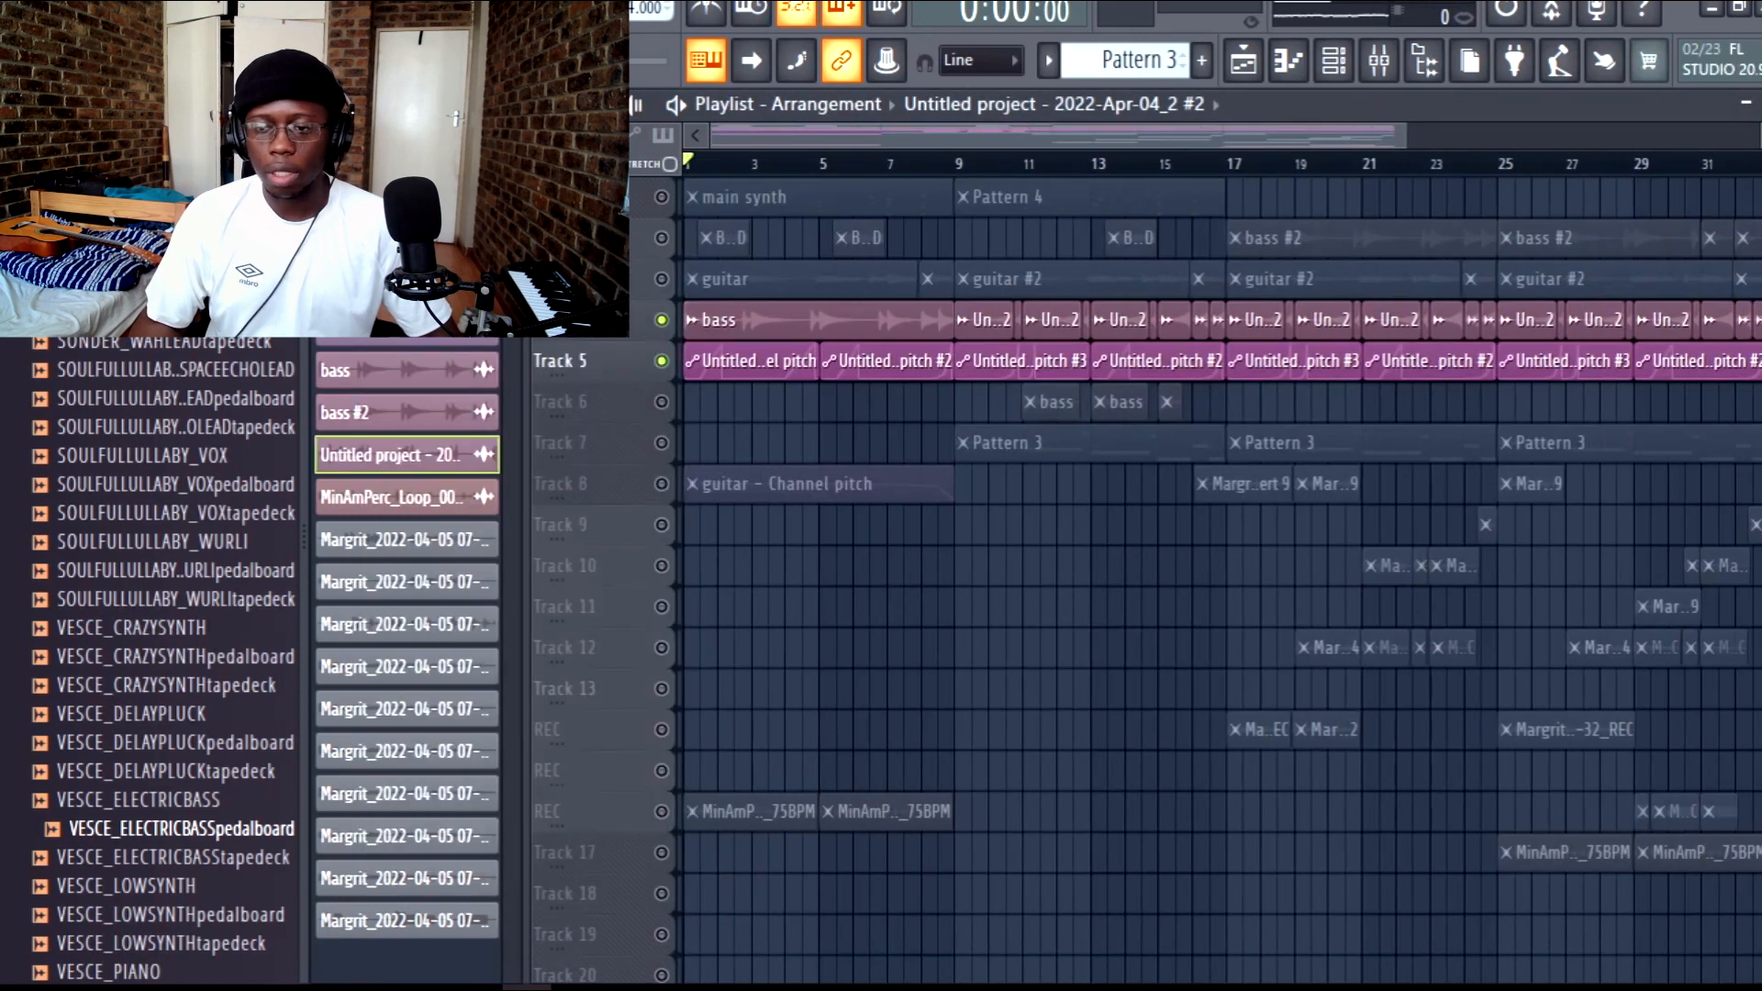
left_click_drag(1760, 165, 1760, 213)
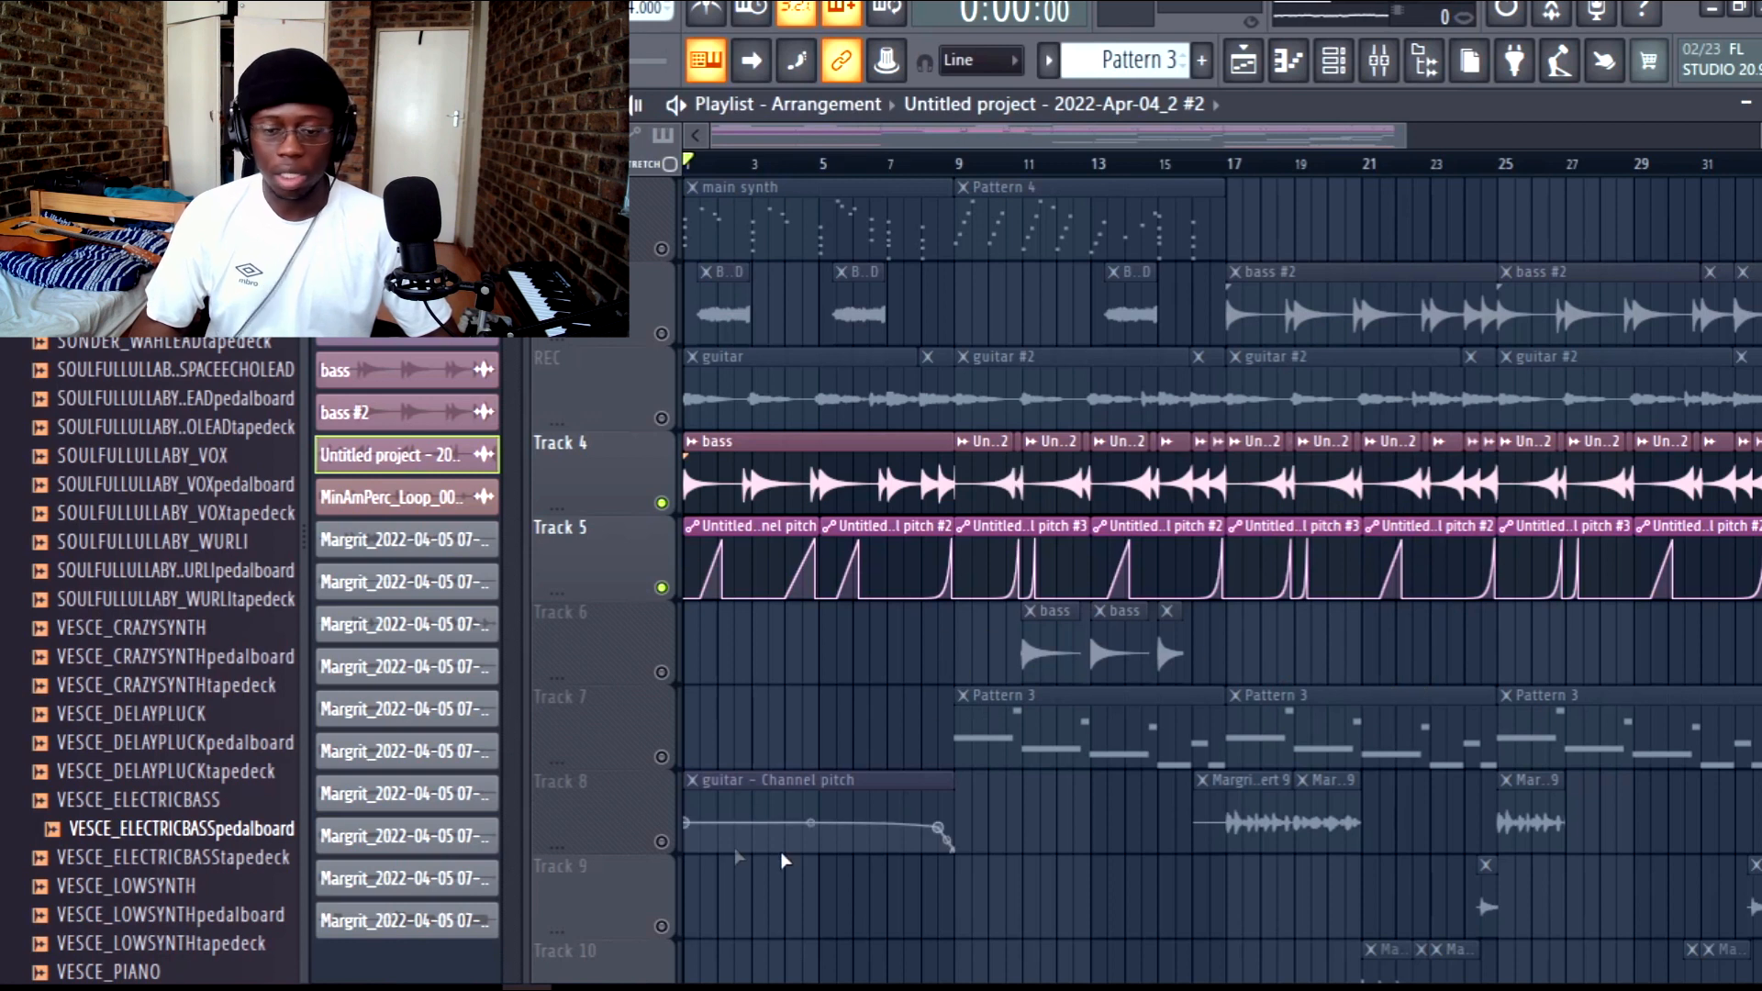
right_click(662, 842)
right_click(1037, 861, "ctrl")
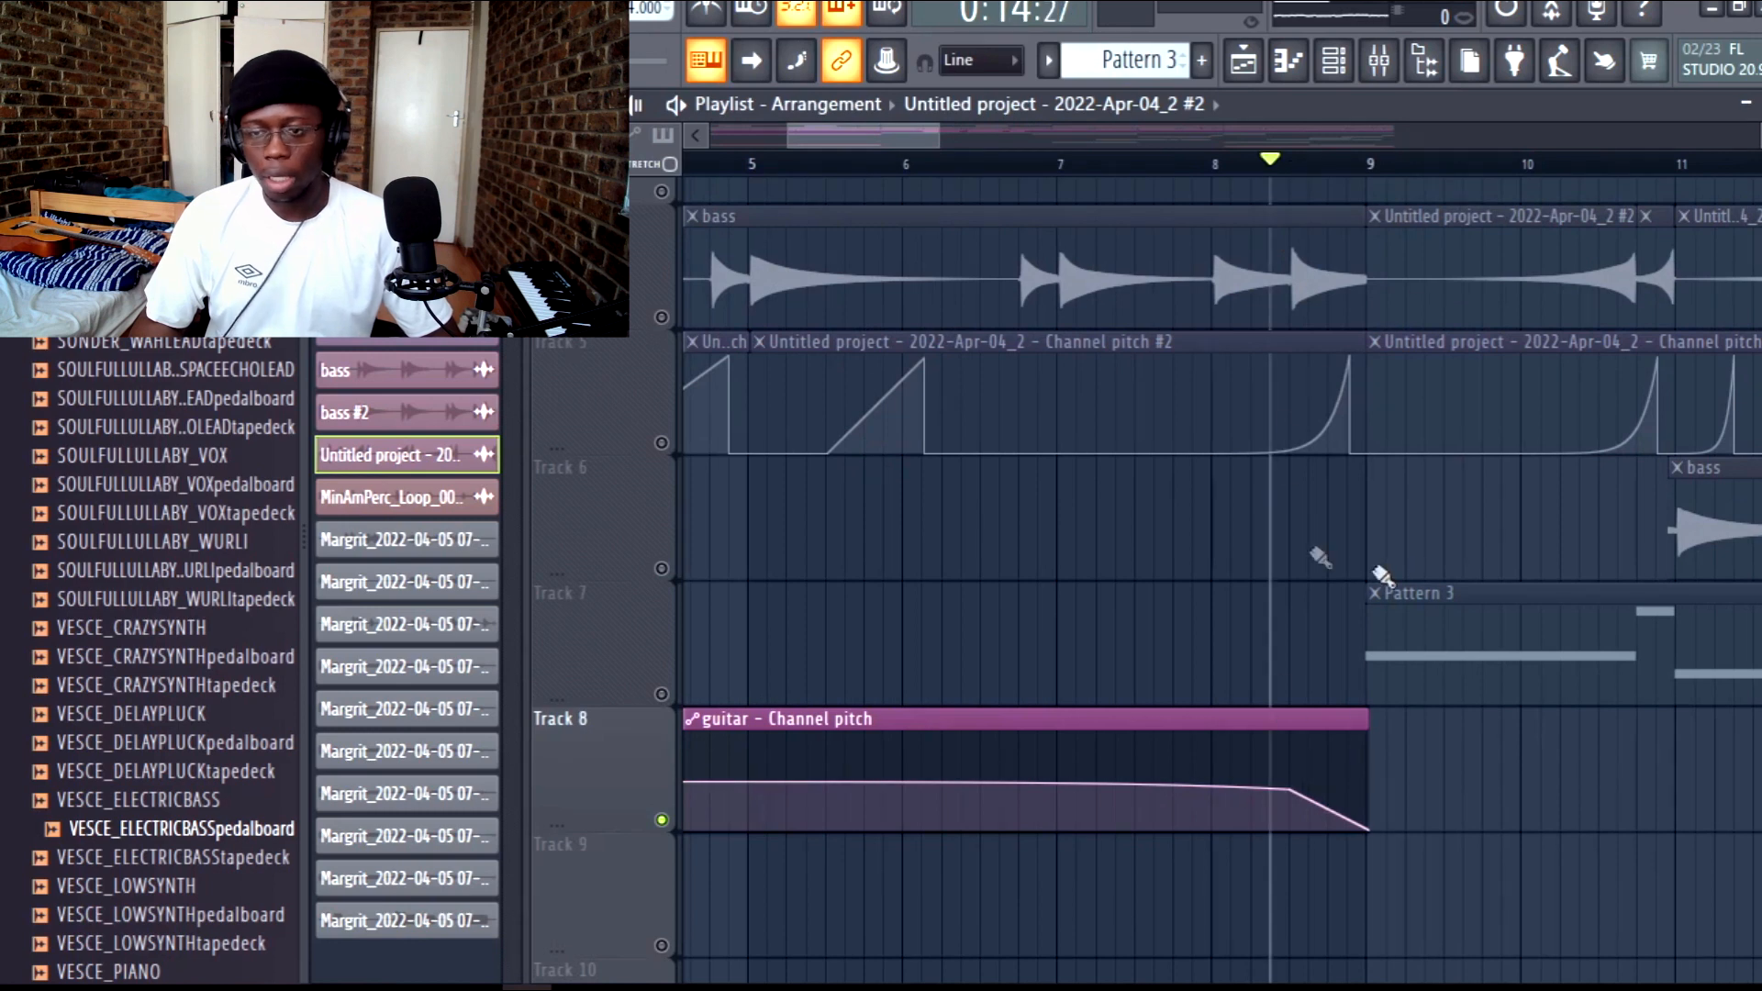
right_click(1417, 571, "ctrl")
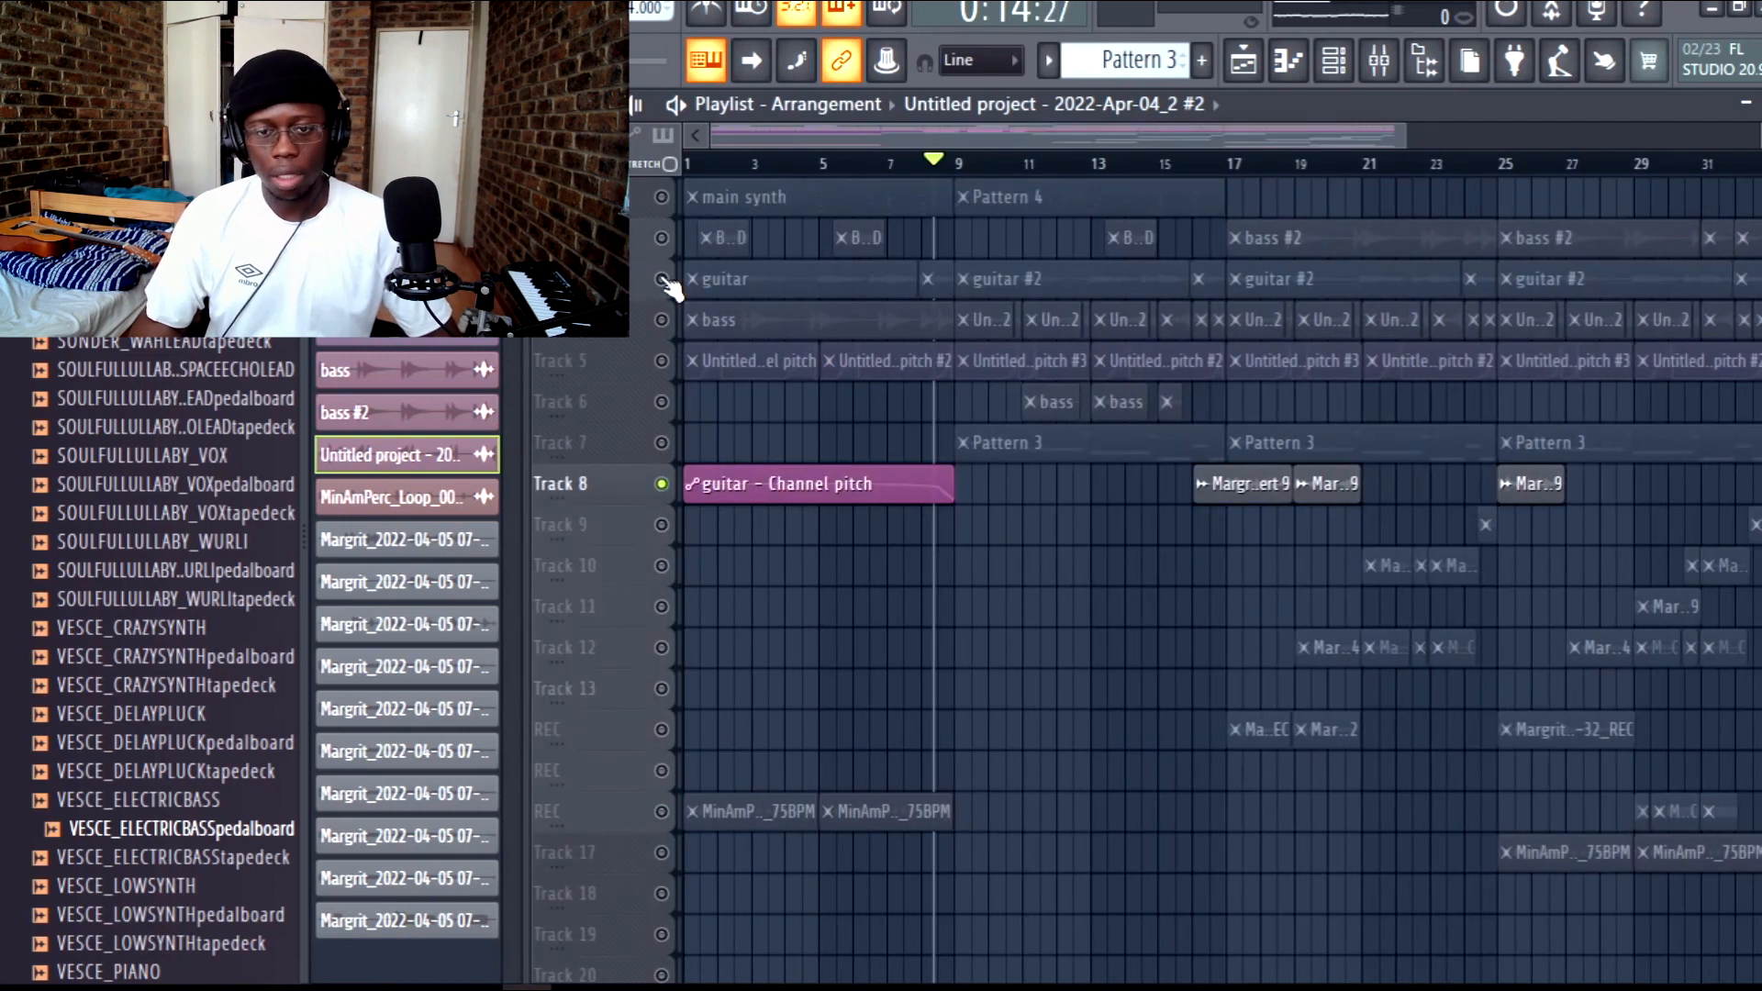
Step: Make all playlist tracks audible again and look over the recorded clips on Track 8 and the tracks below it
right_click(663, 280)
right_click(663, 280)
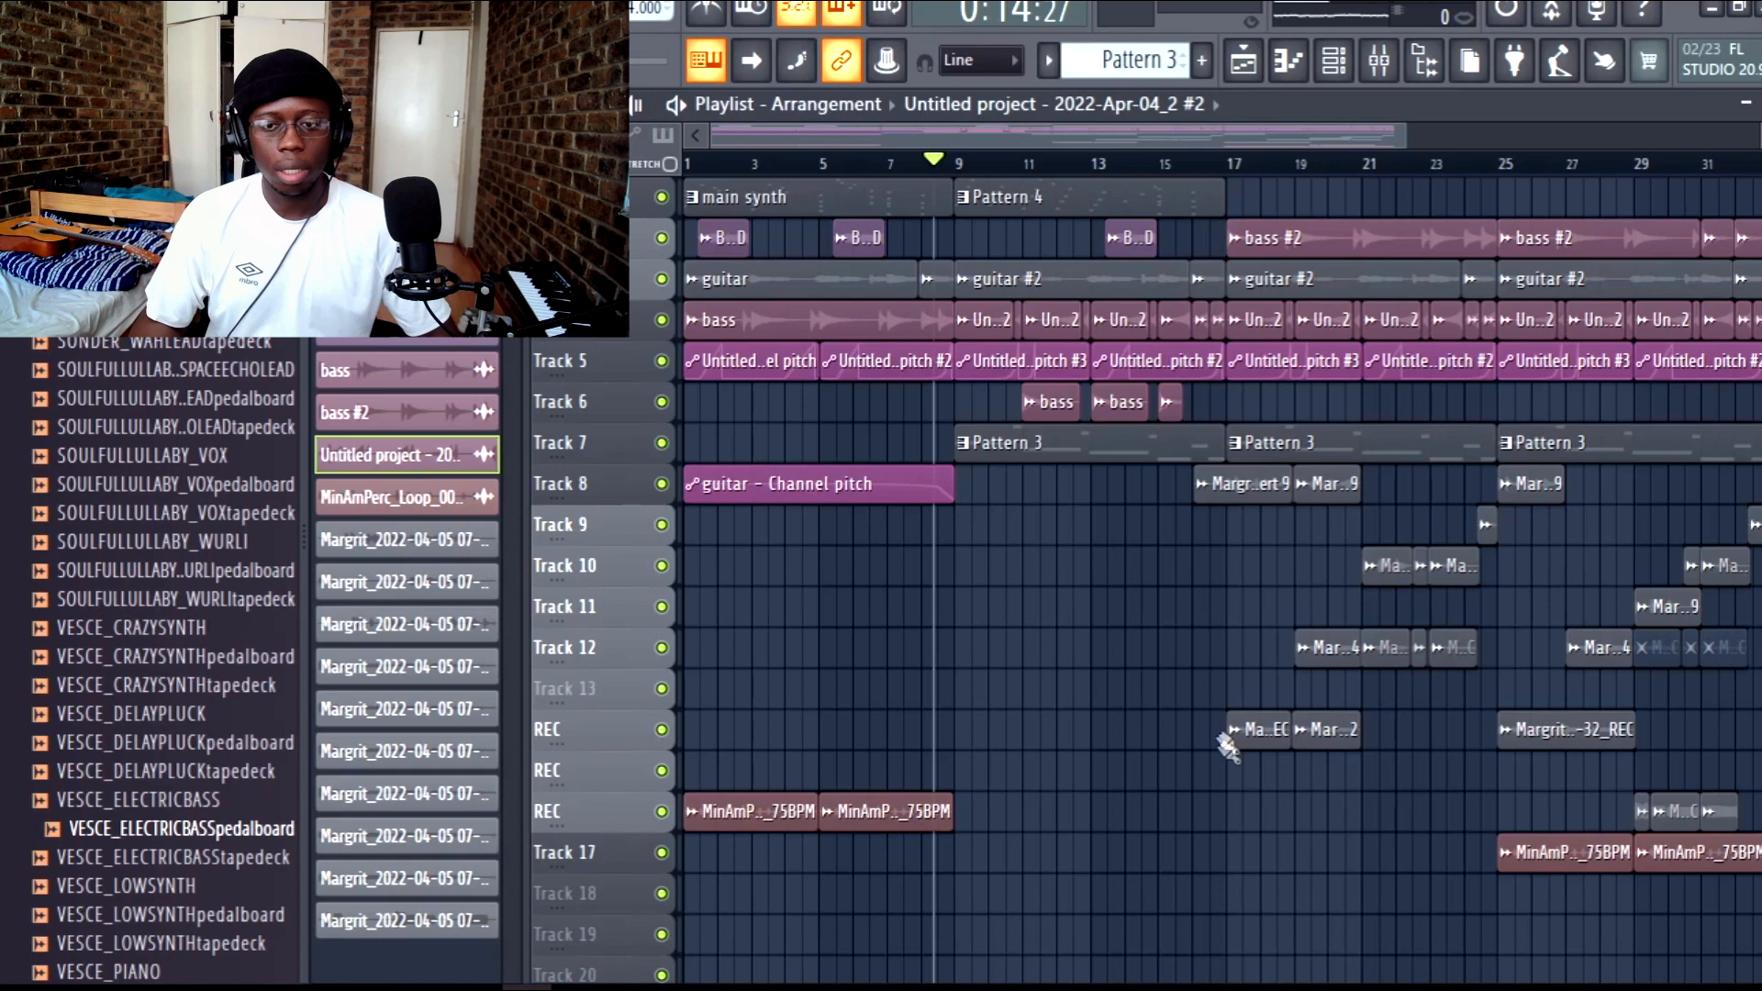
left_click_drag(1226, 618, 1203, 625)
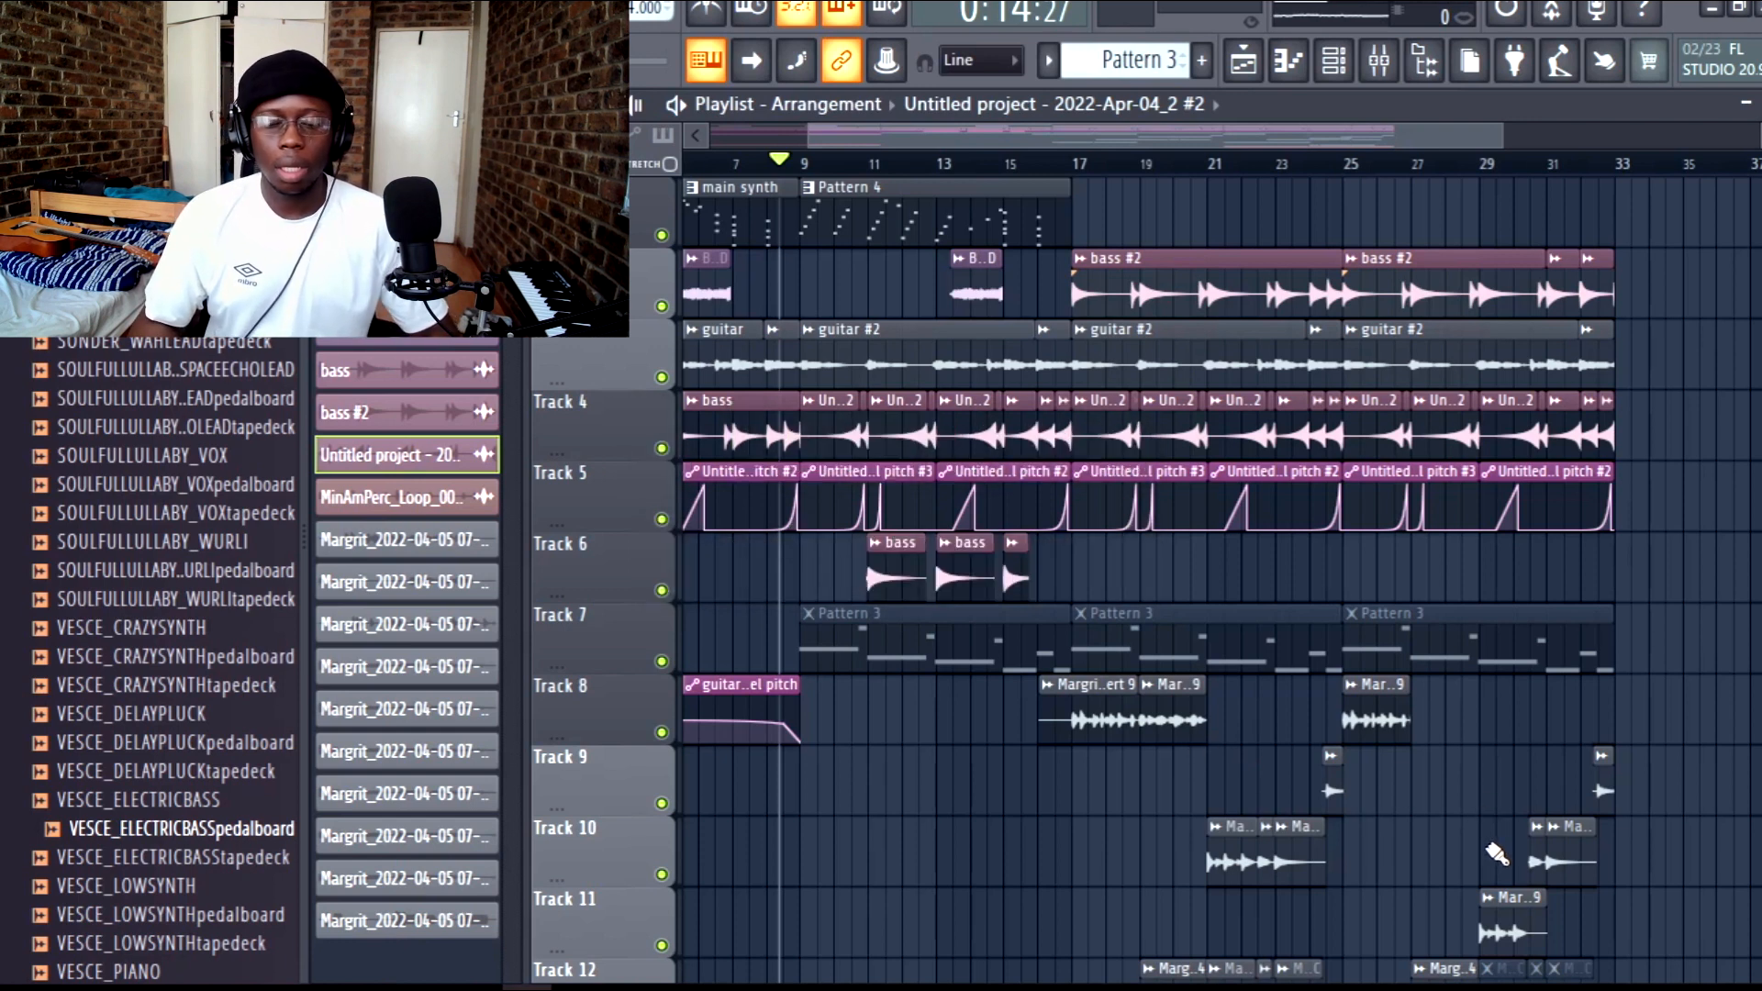
left_click_drag(1468, 848, 1265, 719)
scroll(1428, 762, "down", 2)
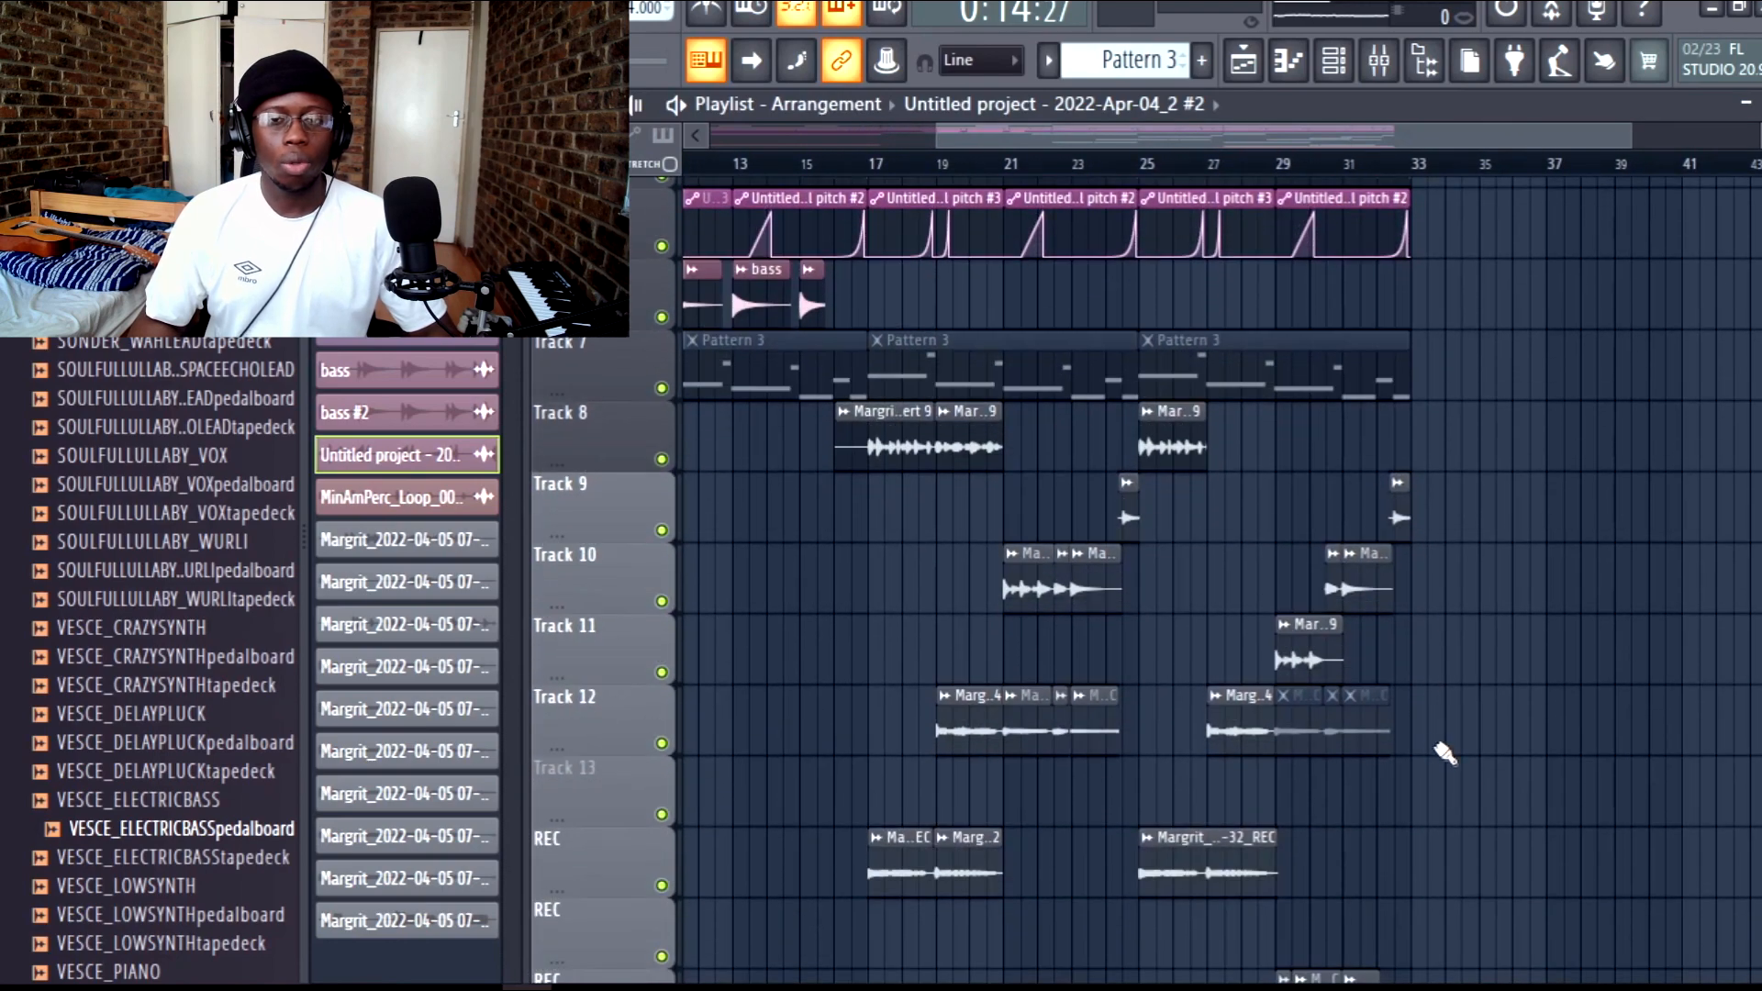
scroll(1140, 720, "up", 3)
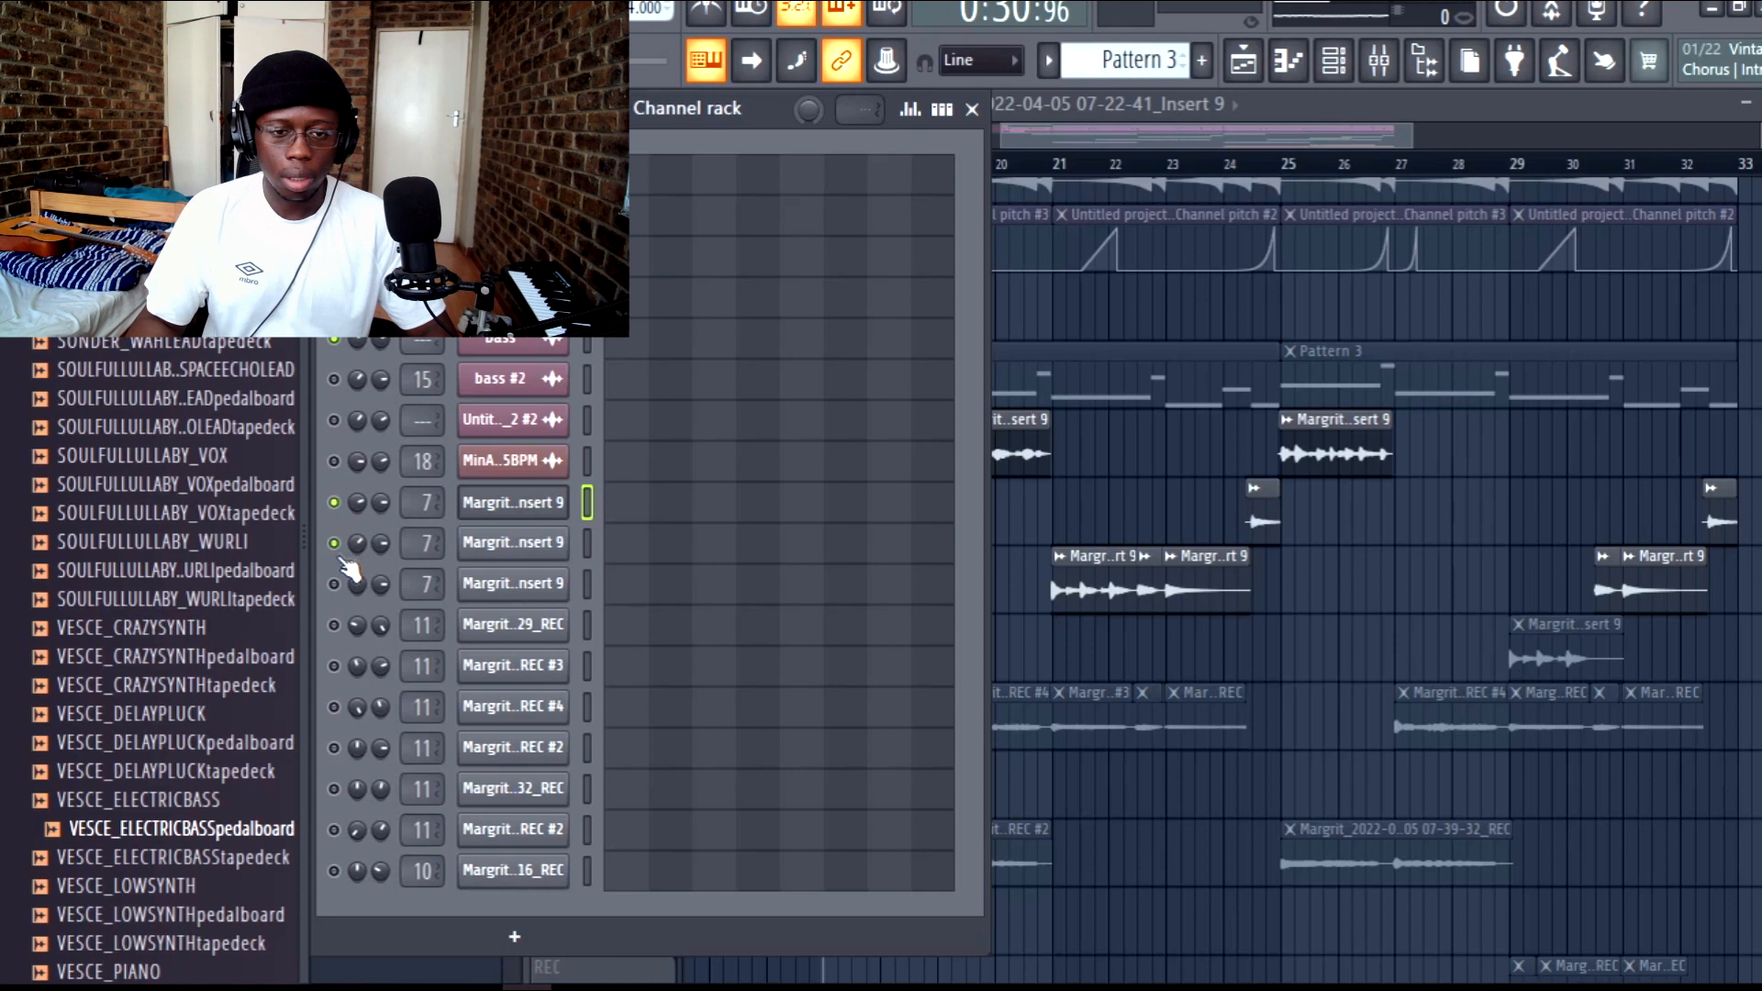
Step: Hide the channel rack, play the soloed Insert 9 recordings on Tracks 8 to 10, and stop playback
key("F6")
left_click_drag(1351, 813, 907, 448)
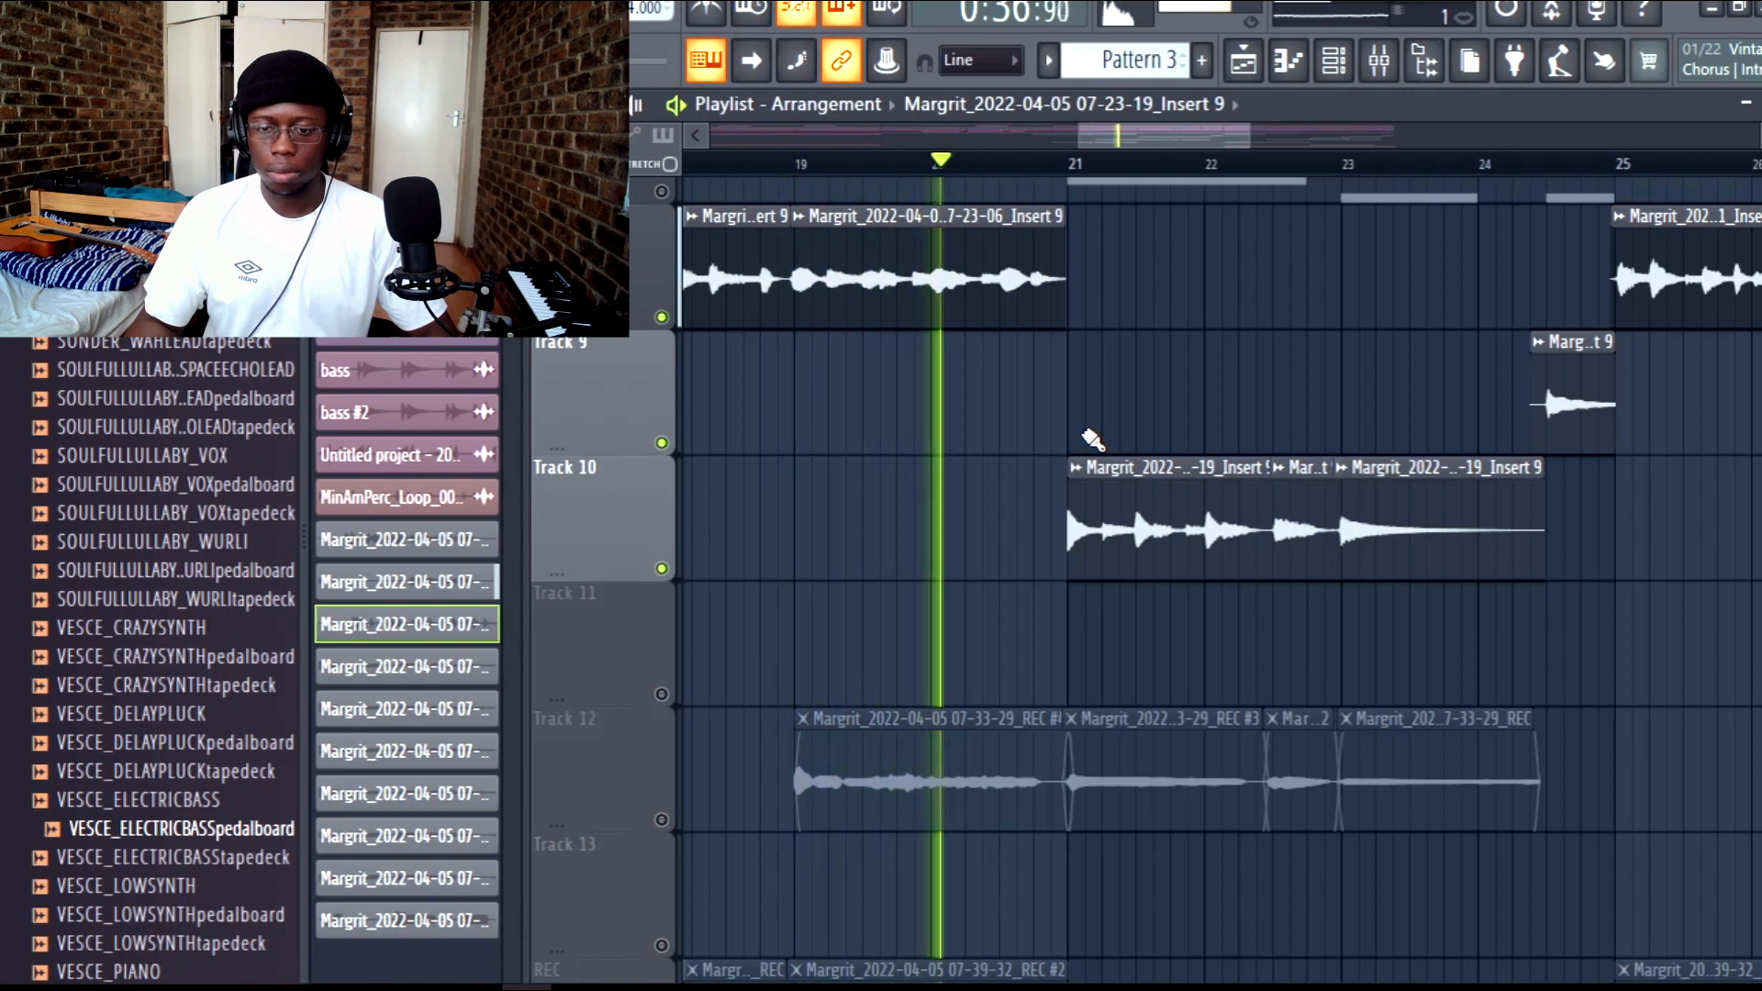
left_click_drag(1144, 563, 937, 582)
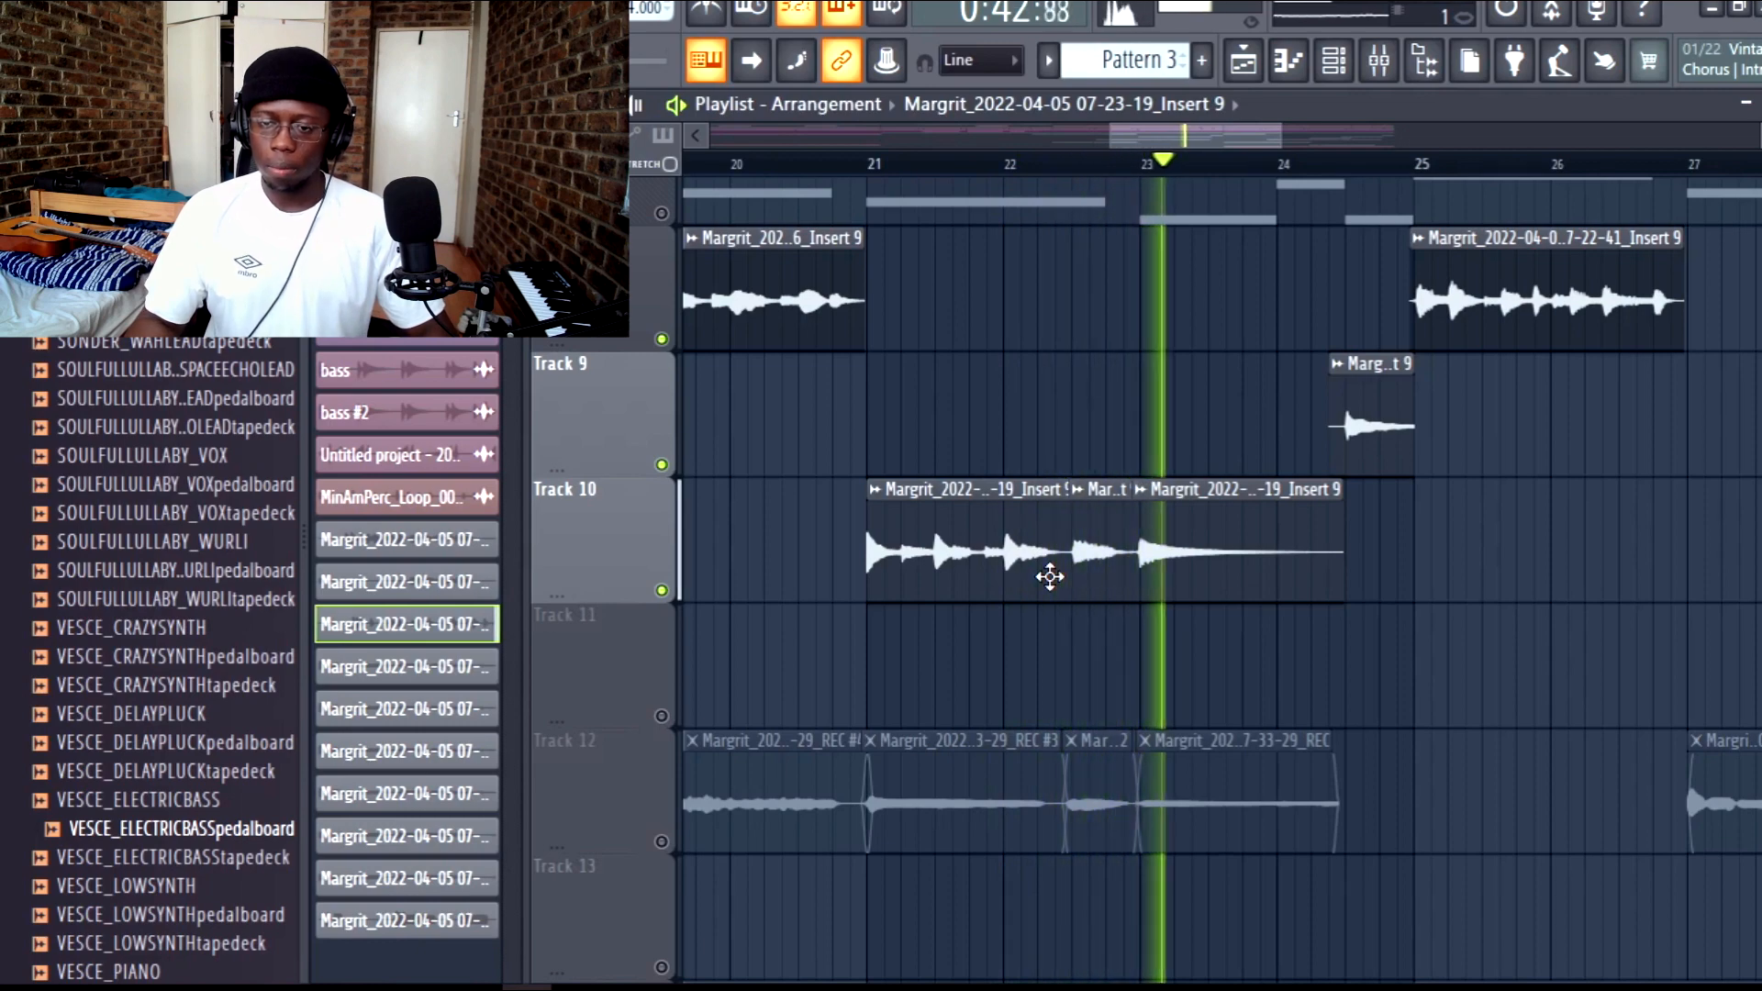
mouse_move(1282, 620)
left_mouse_down()
mouse_move(1230, 637)
mouse_move(1540, 684)
mouse_move(1279, 634)
left_mouse_up()
key("space")
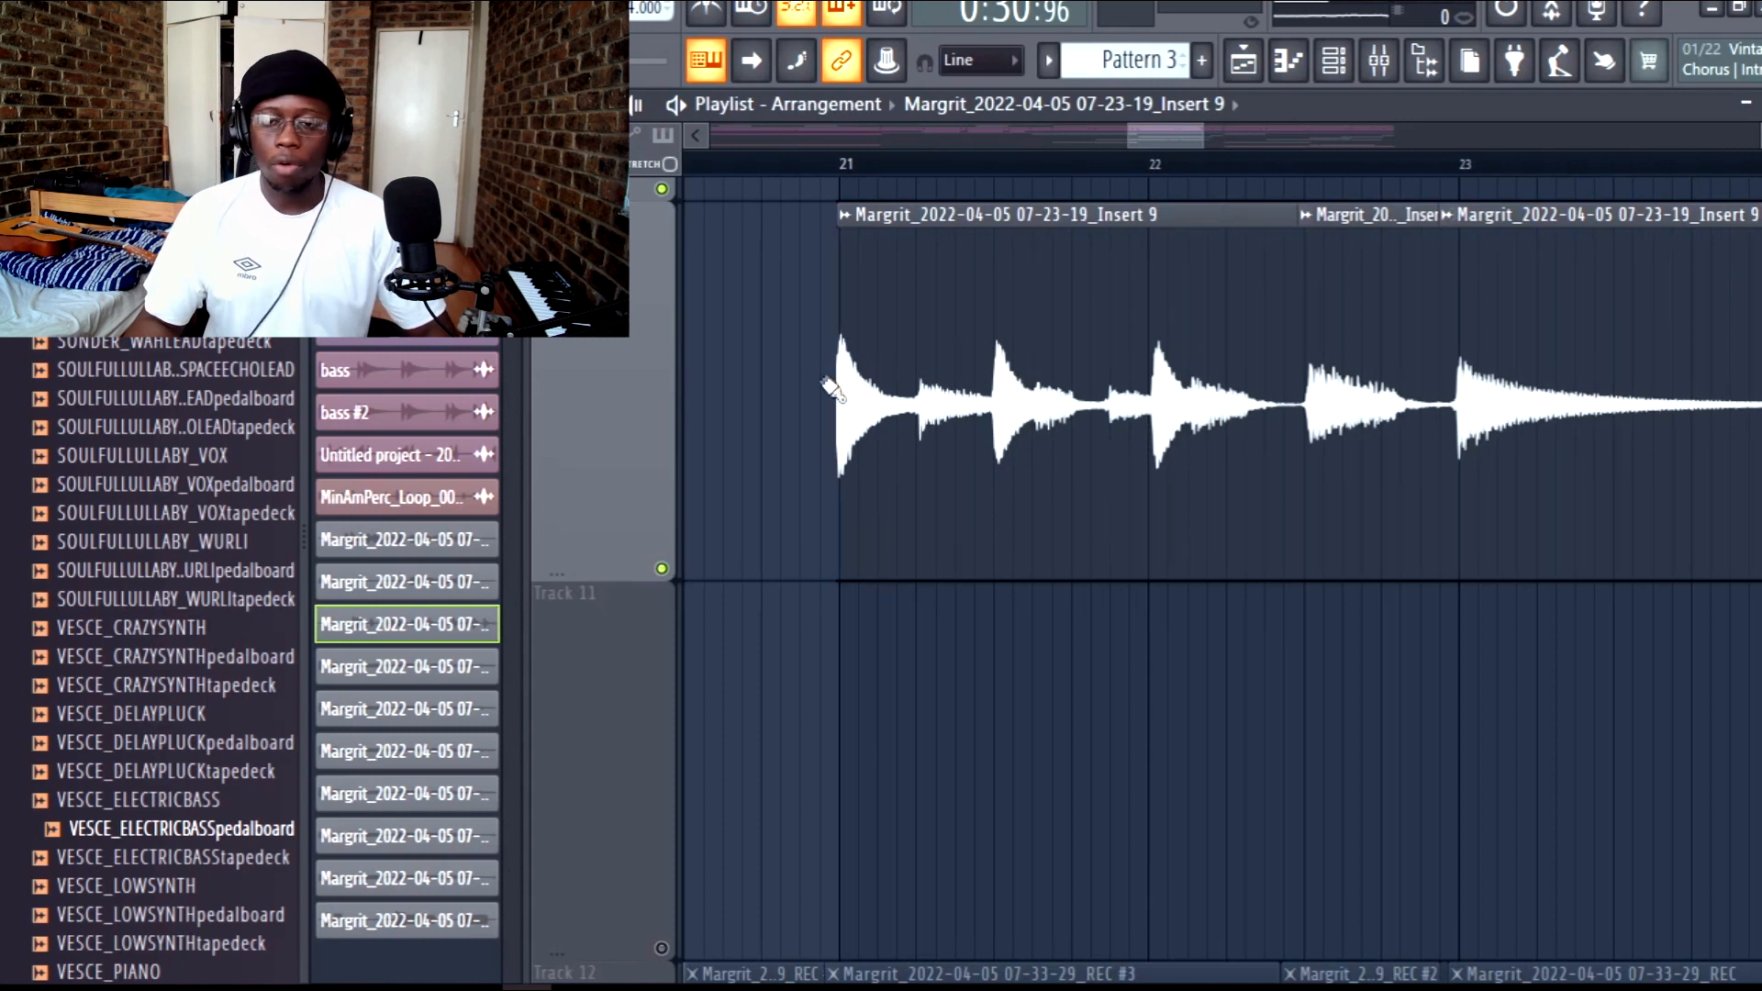
Step: Solo playlist Track 12, which holds the REC clips starting at bar 19
right_click(879, 439, "ctrl")
right_click(661, 648)
left_click_drag(1761, 163, 1761, 197)
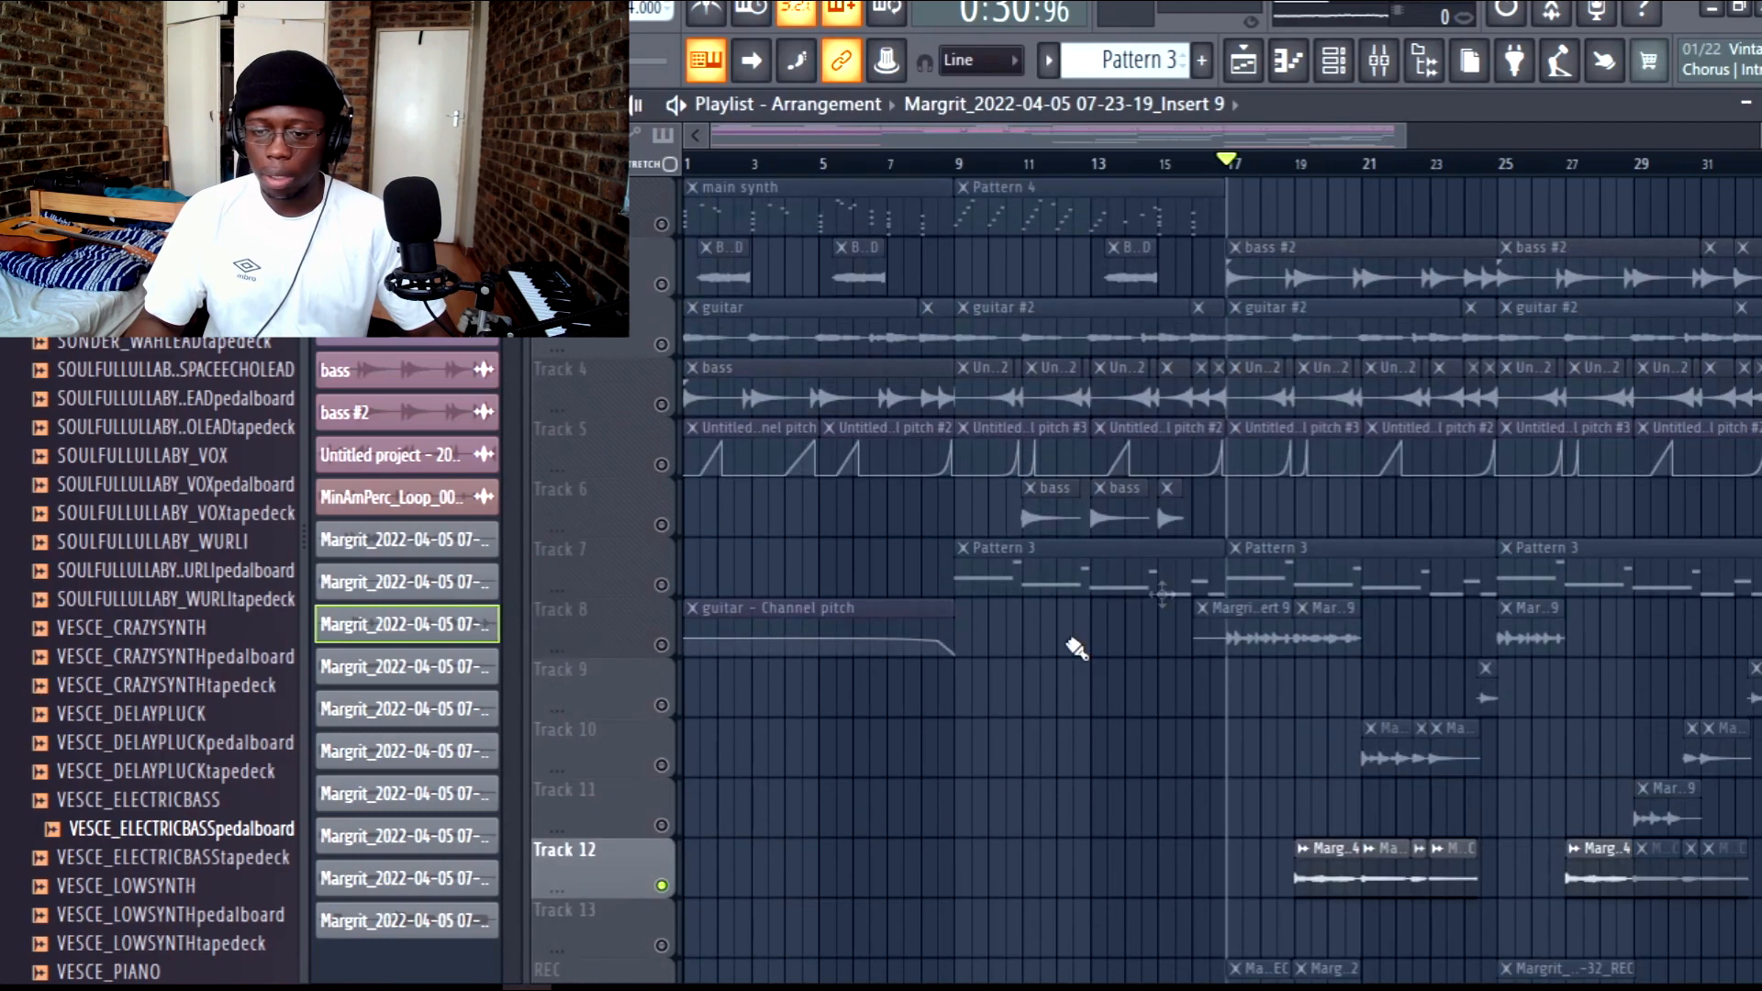
Step: Make the REC track starting at bar 17 audible alongside Track 12 and unmute all its muted REC recording channels during playback
scroll(1161, 595, "down", 2)
left_click(661, 886)
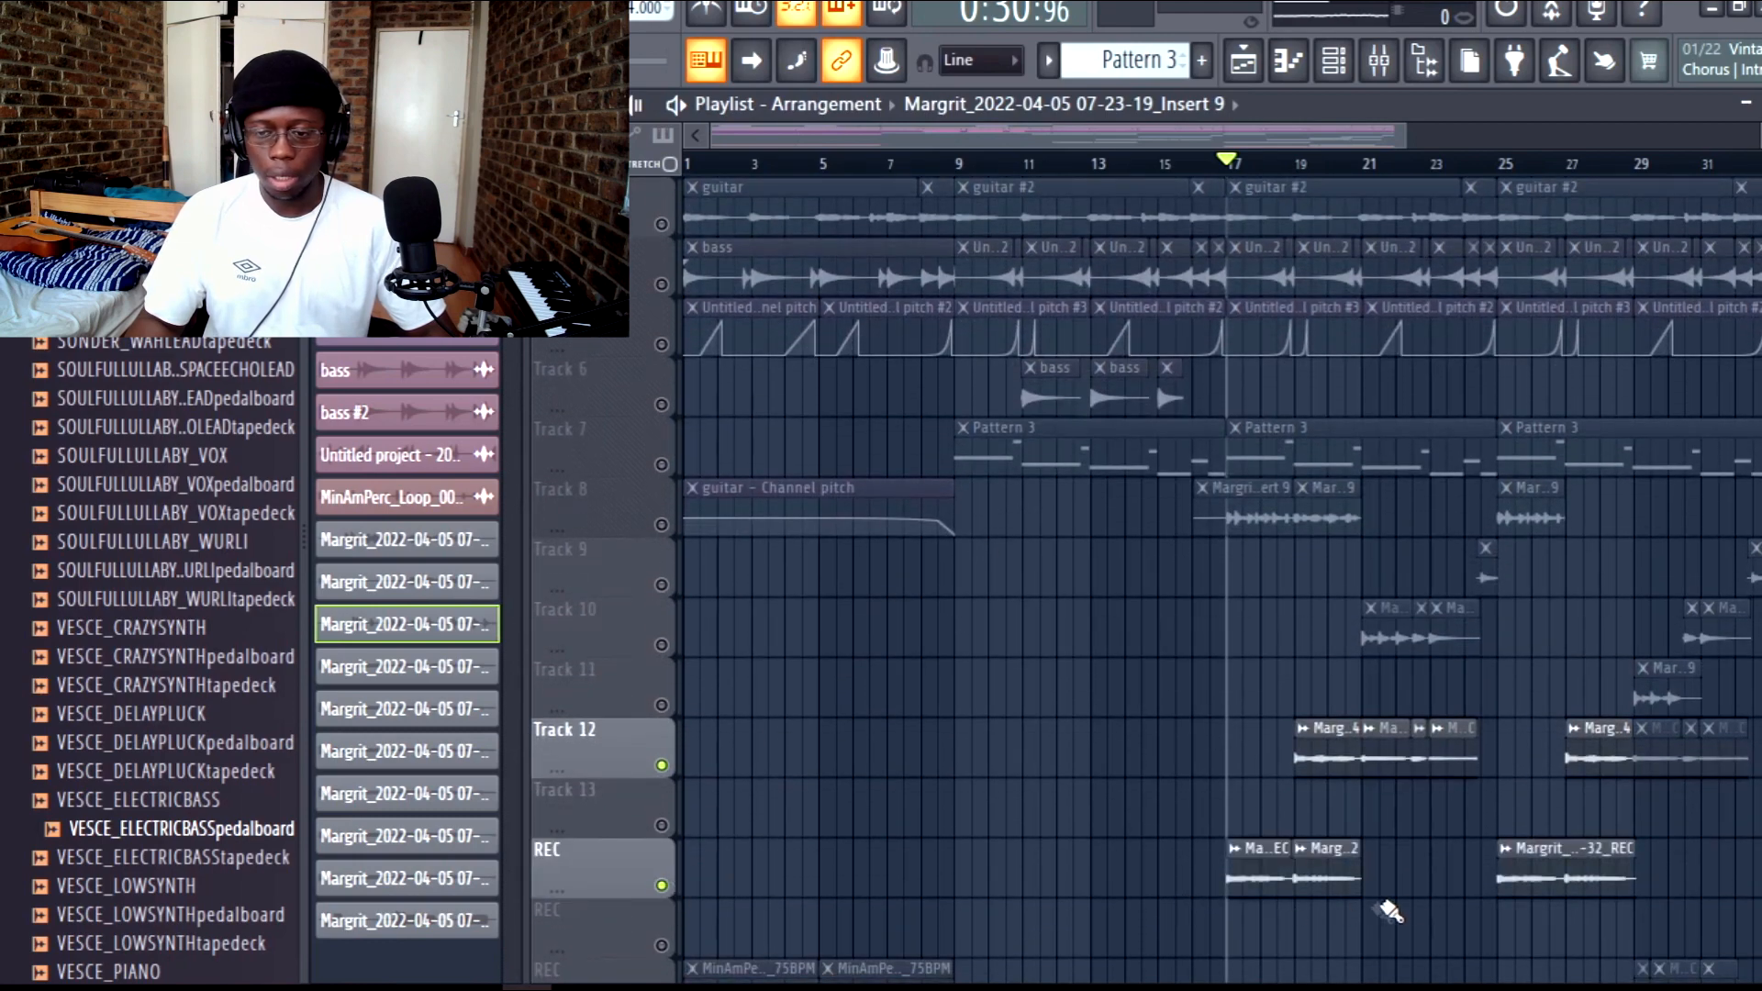
key("F6")
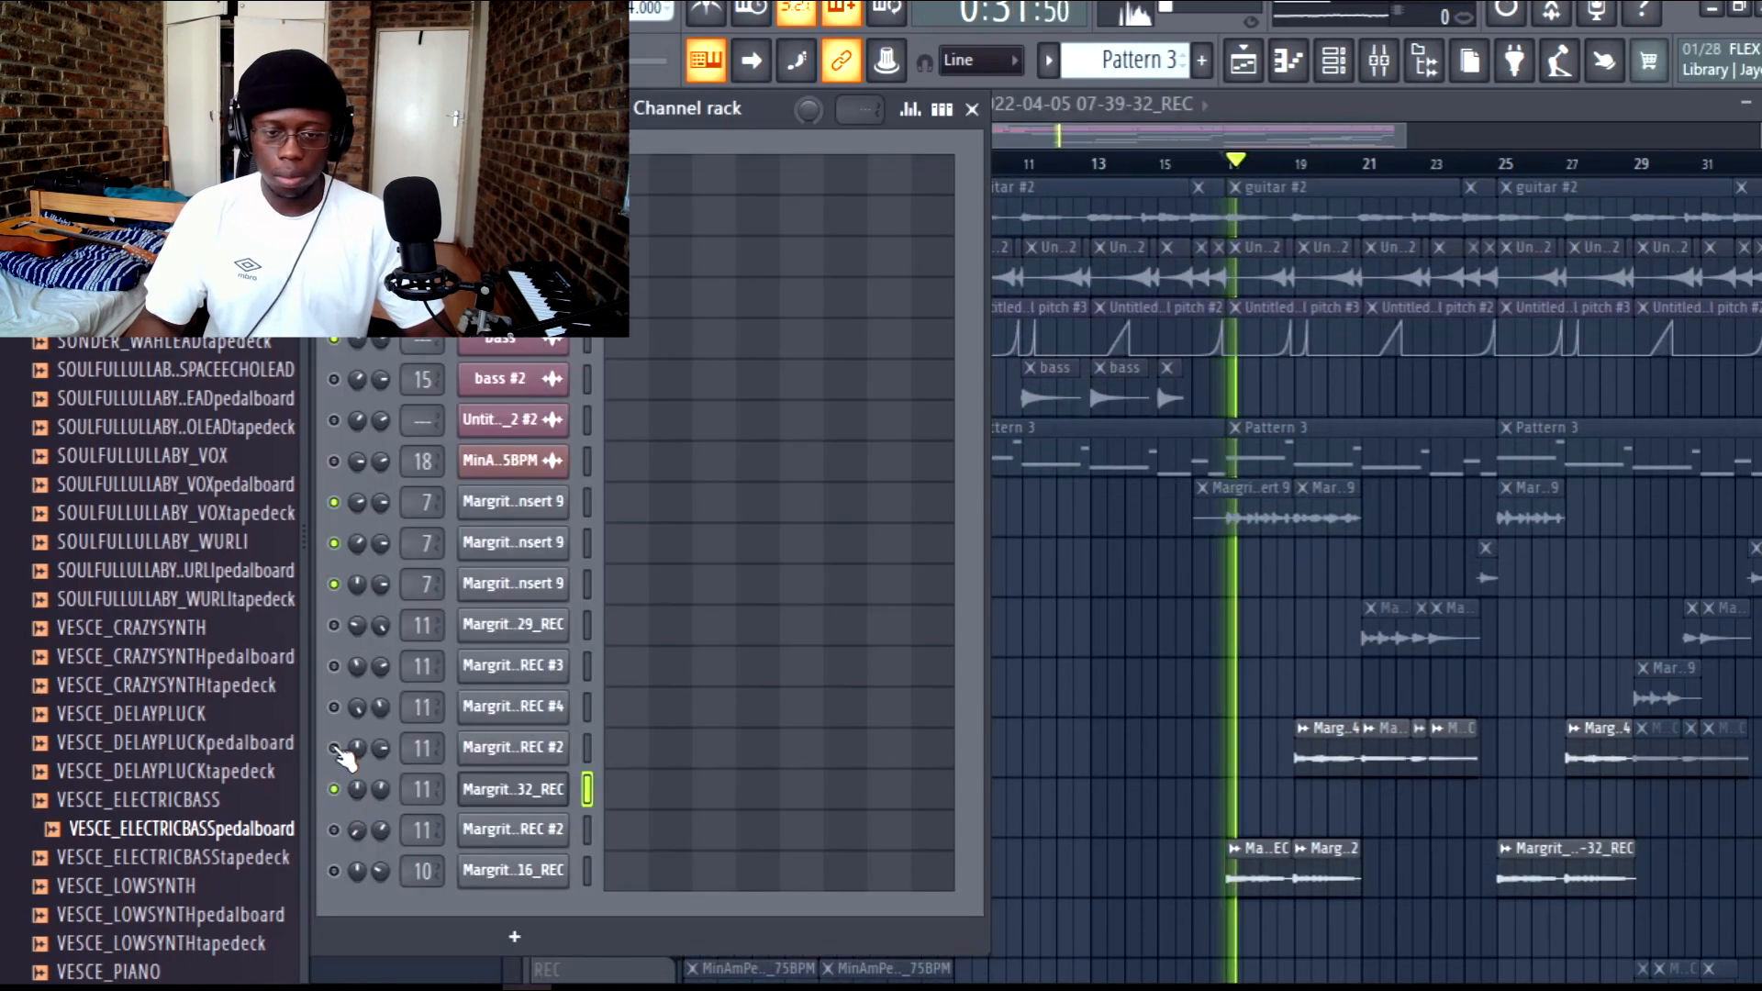
left_click(335, 707)
left_click(334, 667)
left_click(334, 831)
left_click(335, 625)
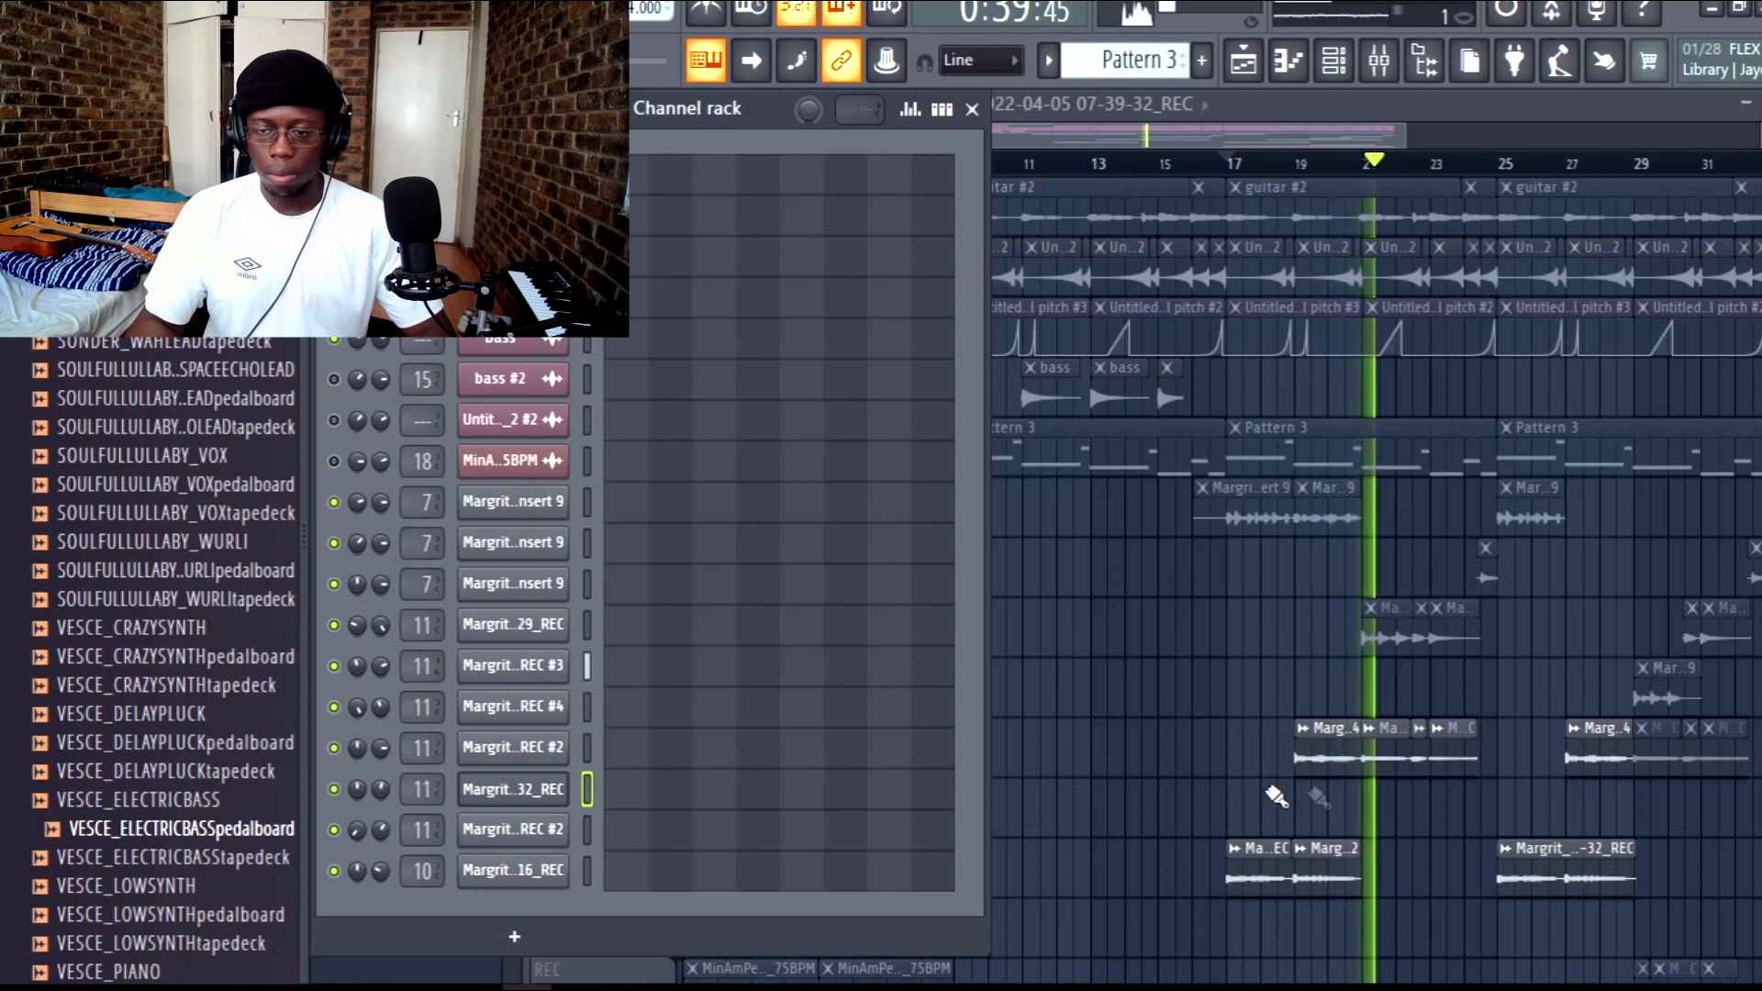
key("F6")
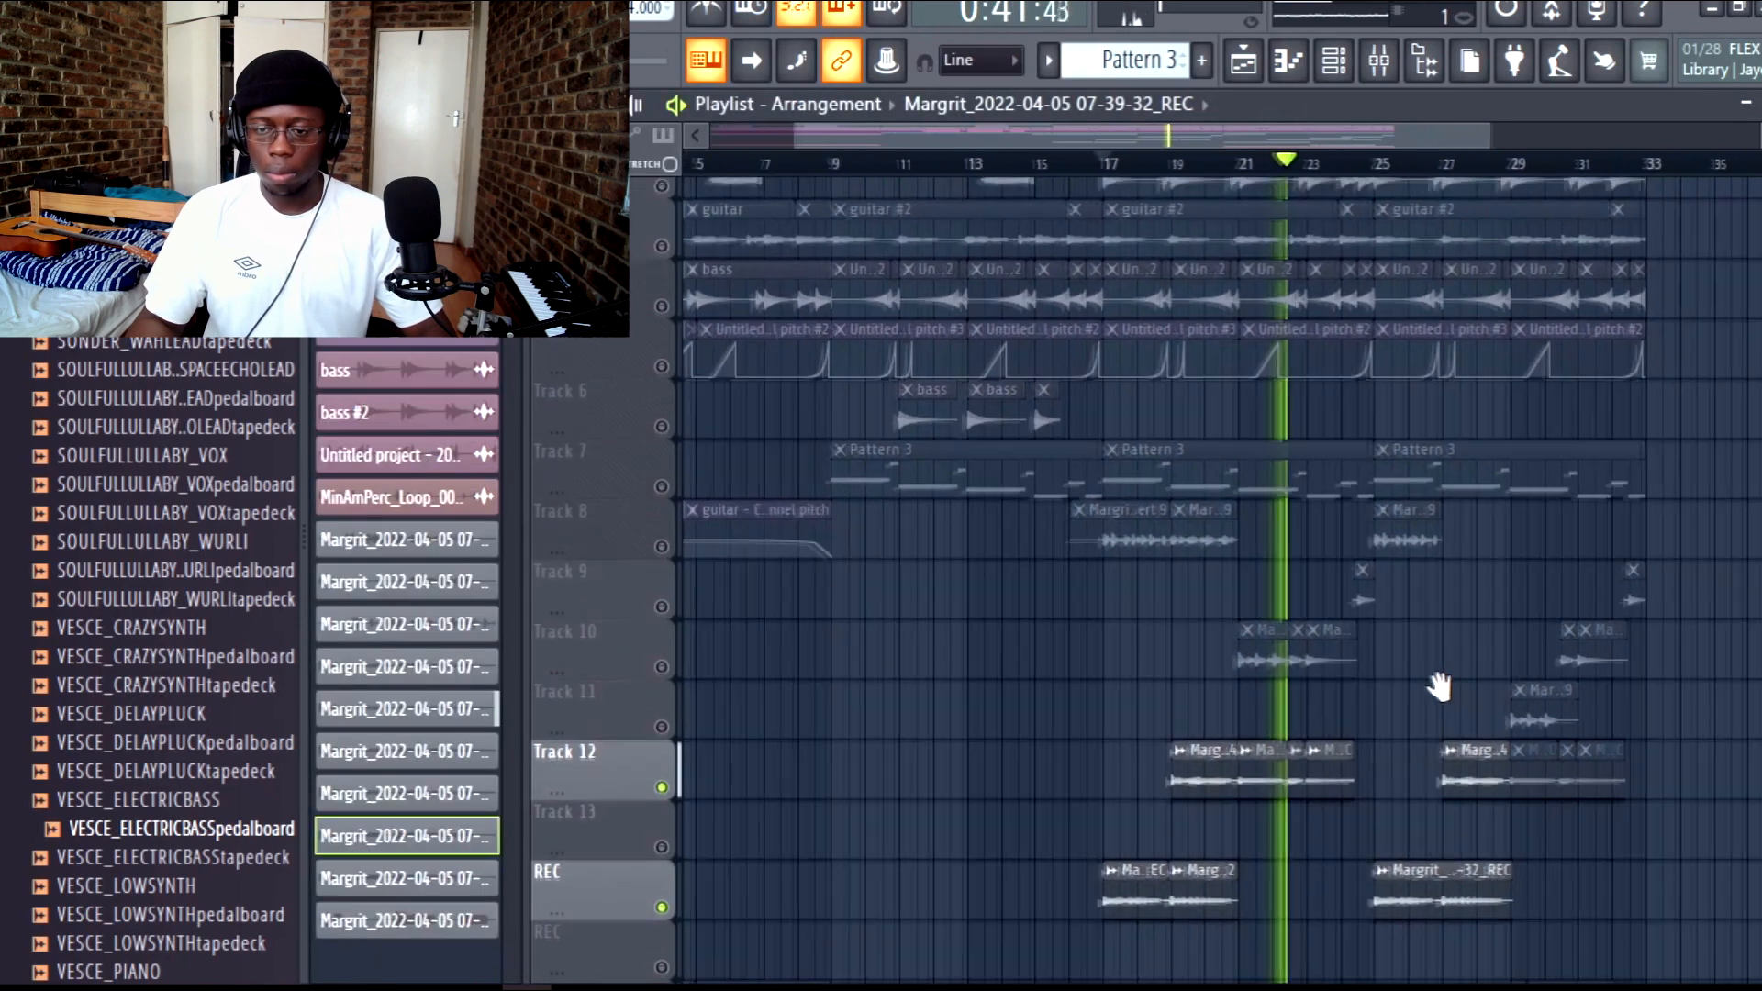
Step: Add the REC track with clips at bar 29 to the audible tracks and play the recorded layers from bar 25
left_click_drag(1456, 704, 1316, 702)
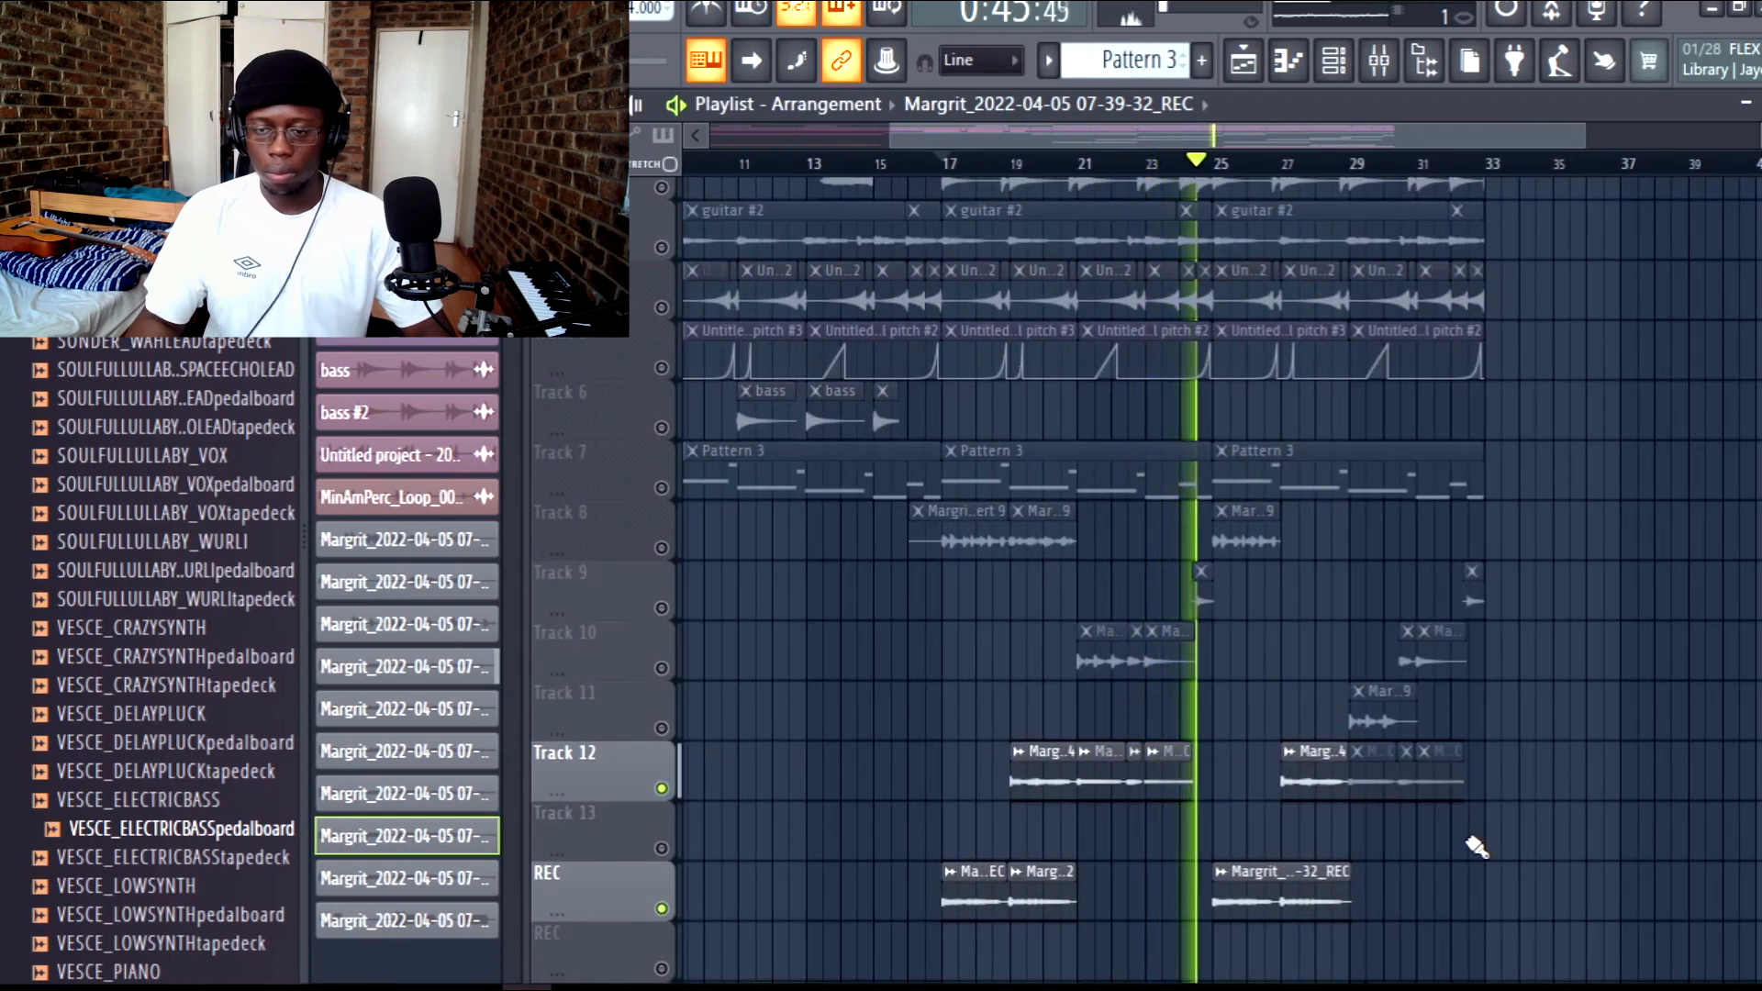
scroll(1416, 761, "down", 2)
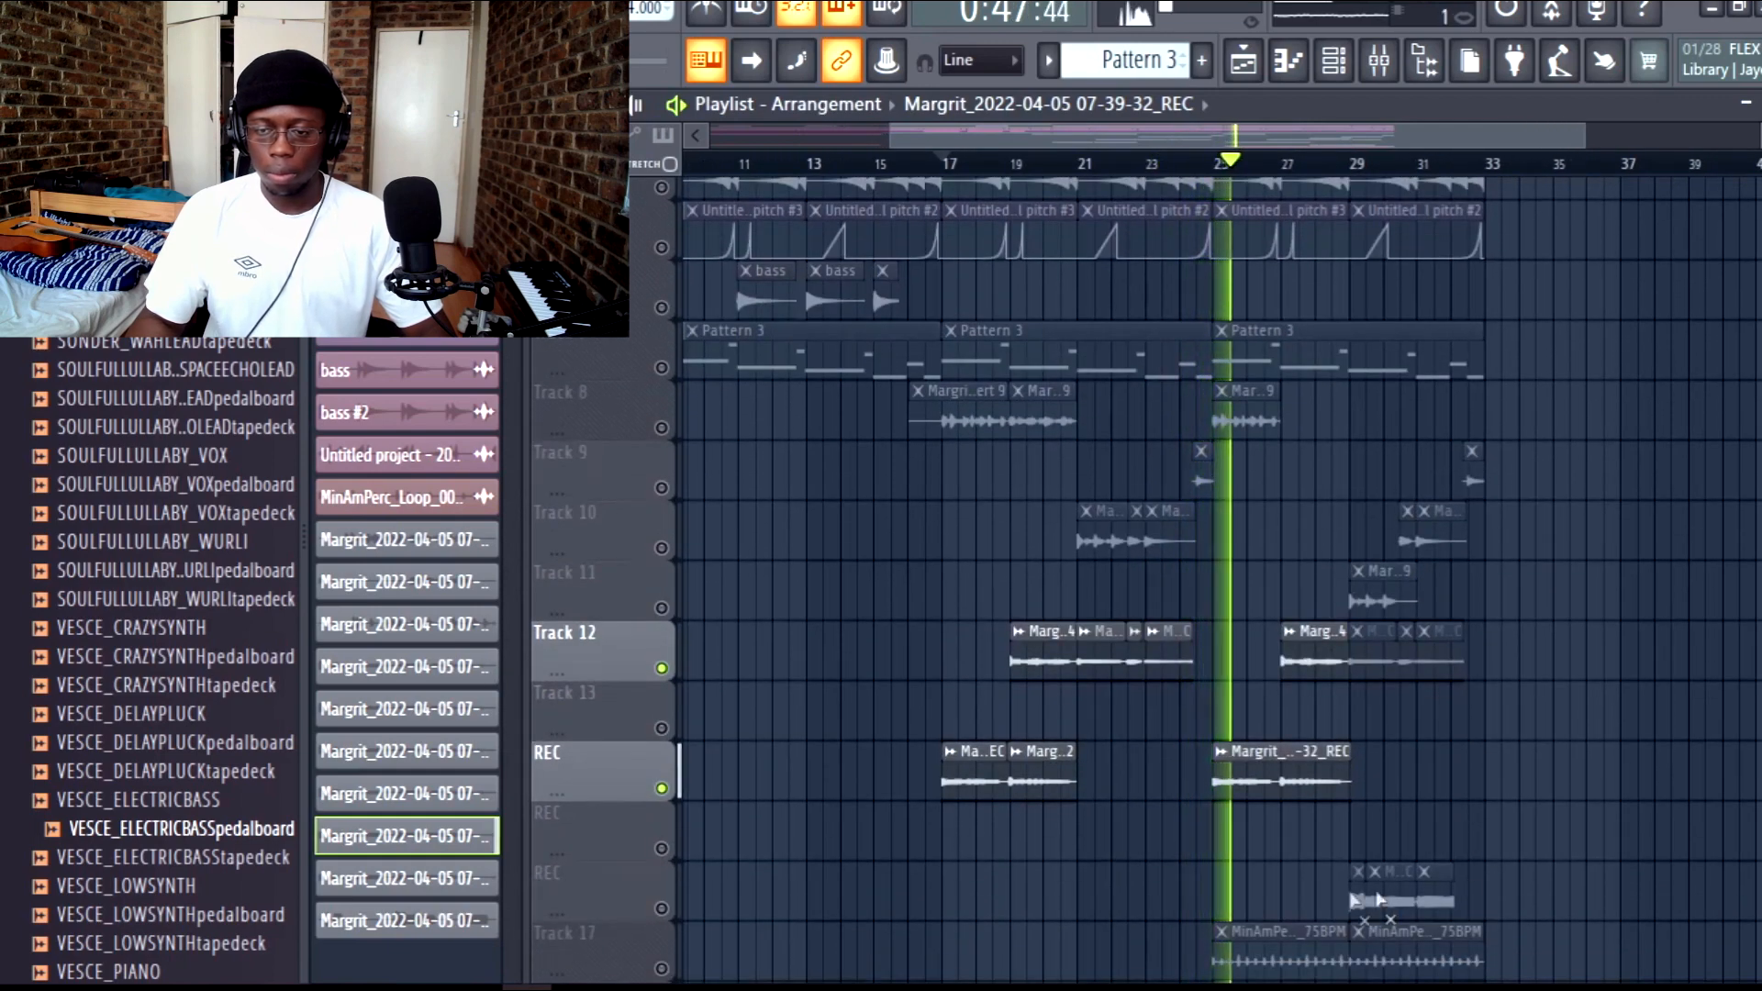
left_click(1238, 163)
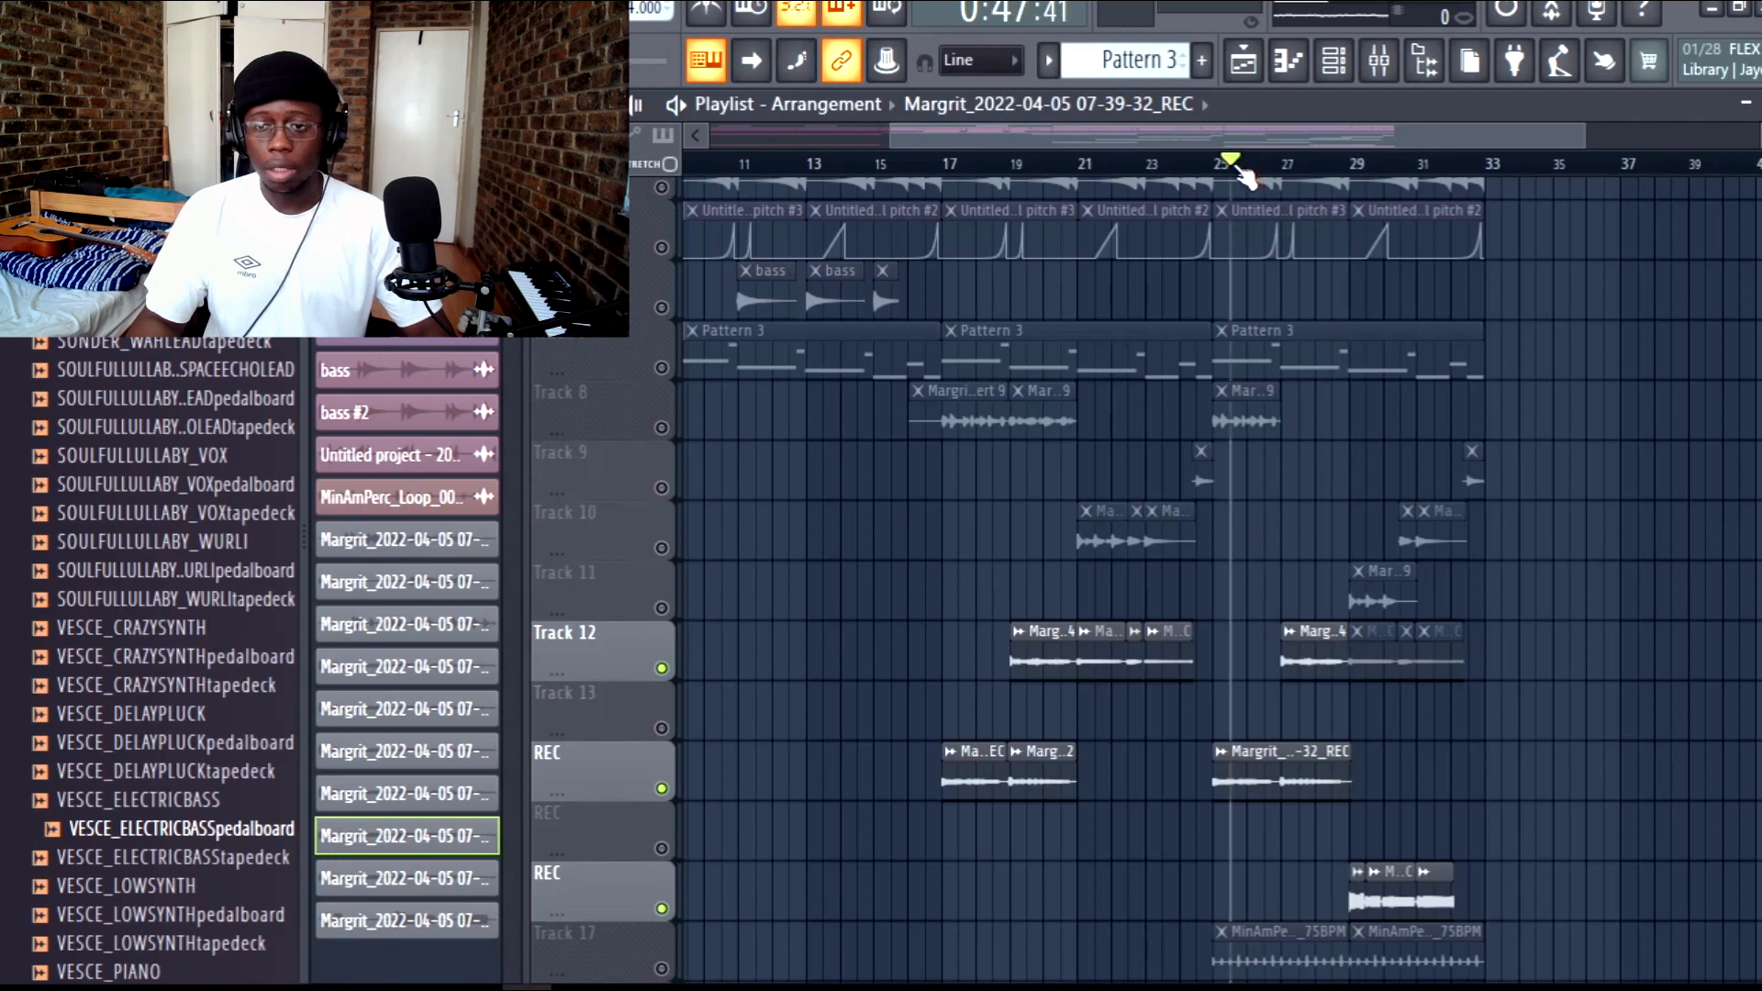
left_click(1235, 167)
left_click_drag(1496, 804, 1384, 656)
left_click_drag(1484, 852, 1080, 570)
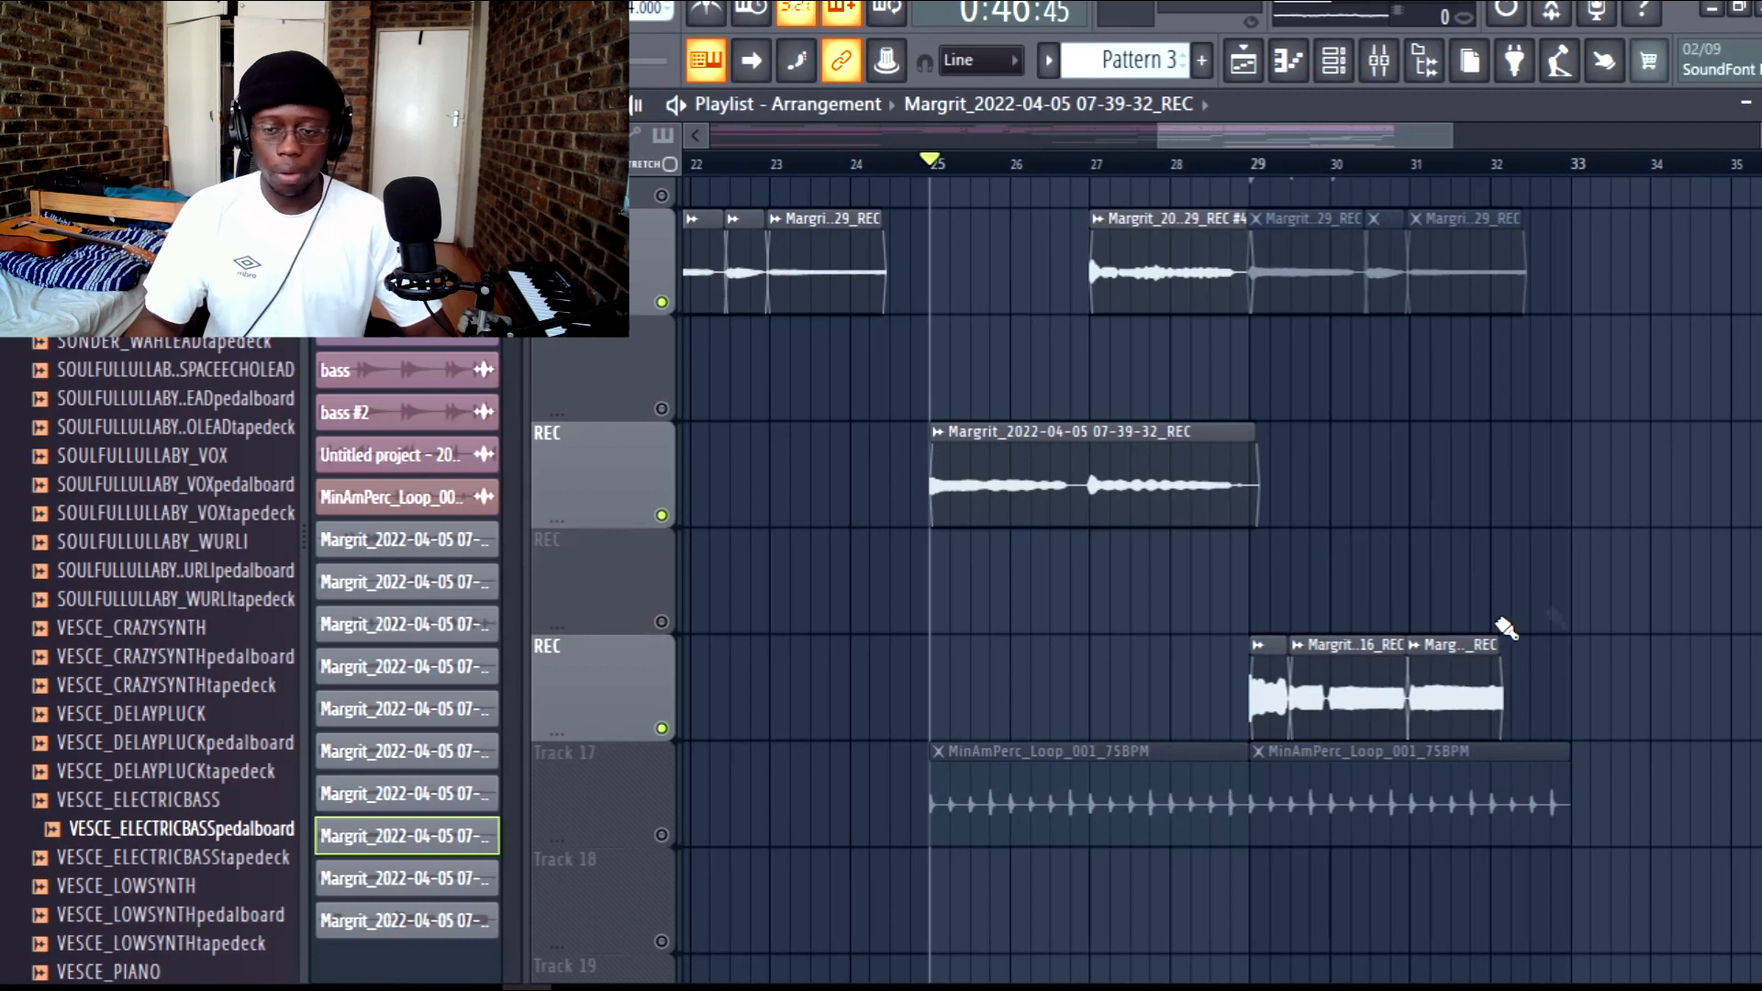
key("space")
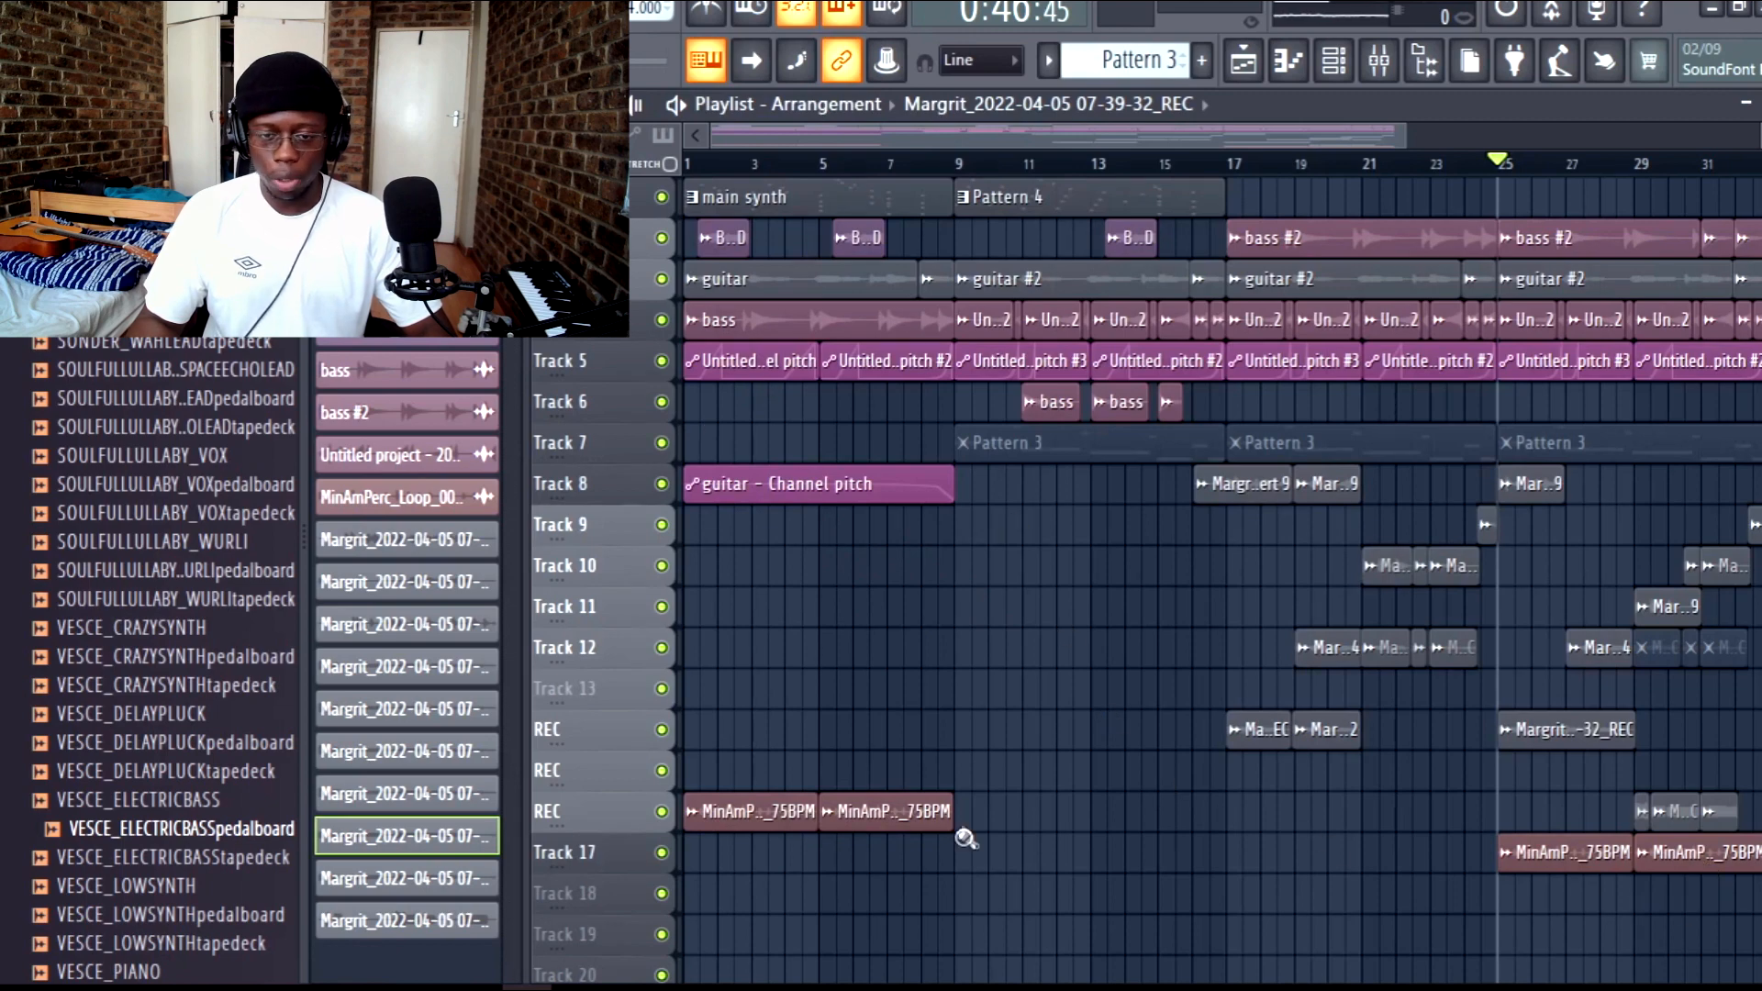
Step: Return the song position to bar 1 and solo the REC track holding the MinAmPerc_Loop_001_75BPM clips
left_click_drag(685, 706, 964, 837)
double_click(822, 747)
left_click(763, 143)
left_click(684, 163)
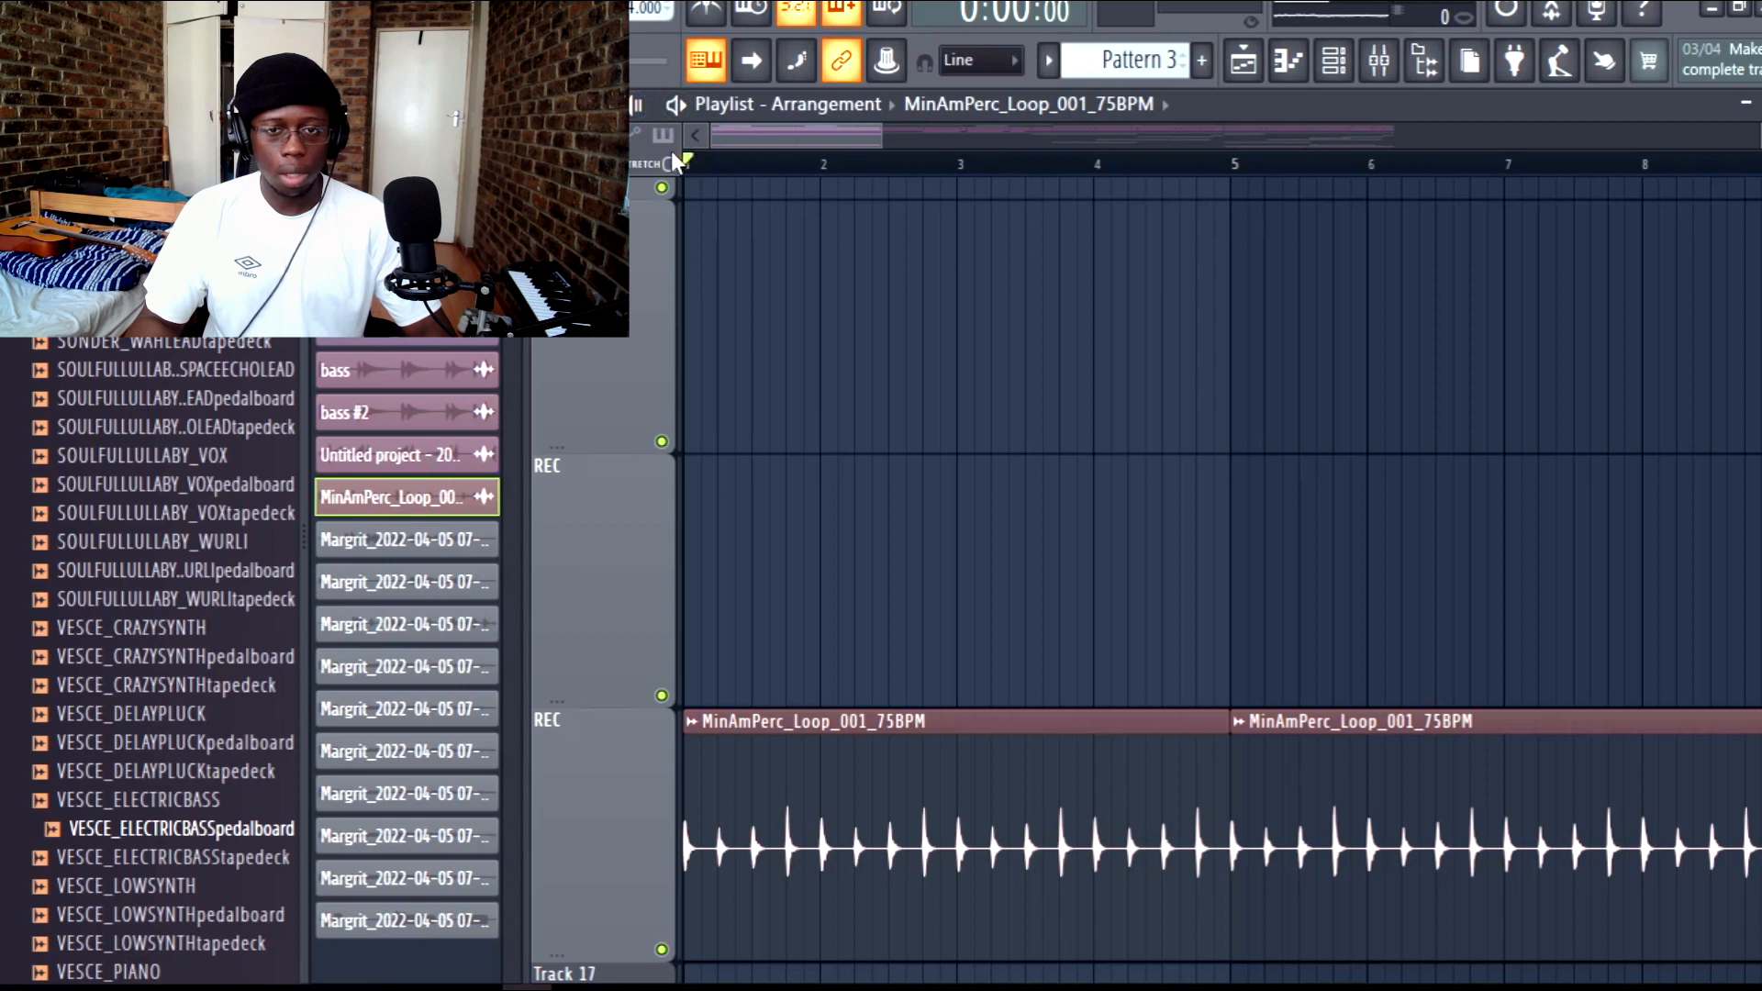
right_click(664, 947)
Step: Play the soloed MinAmPerc_Loop_001_75BPM clips from the beginning against the full arrangement view, and stop playback
double_click(802, 851)
key("F12")
key("F5")
key("space")
right_click(1065, 488, "ctrl")
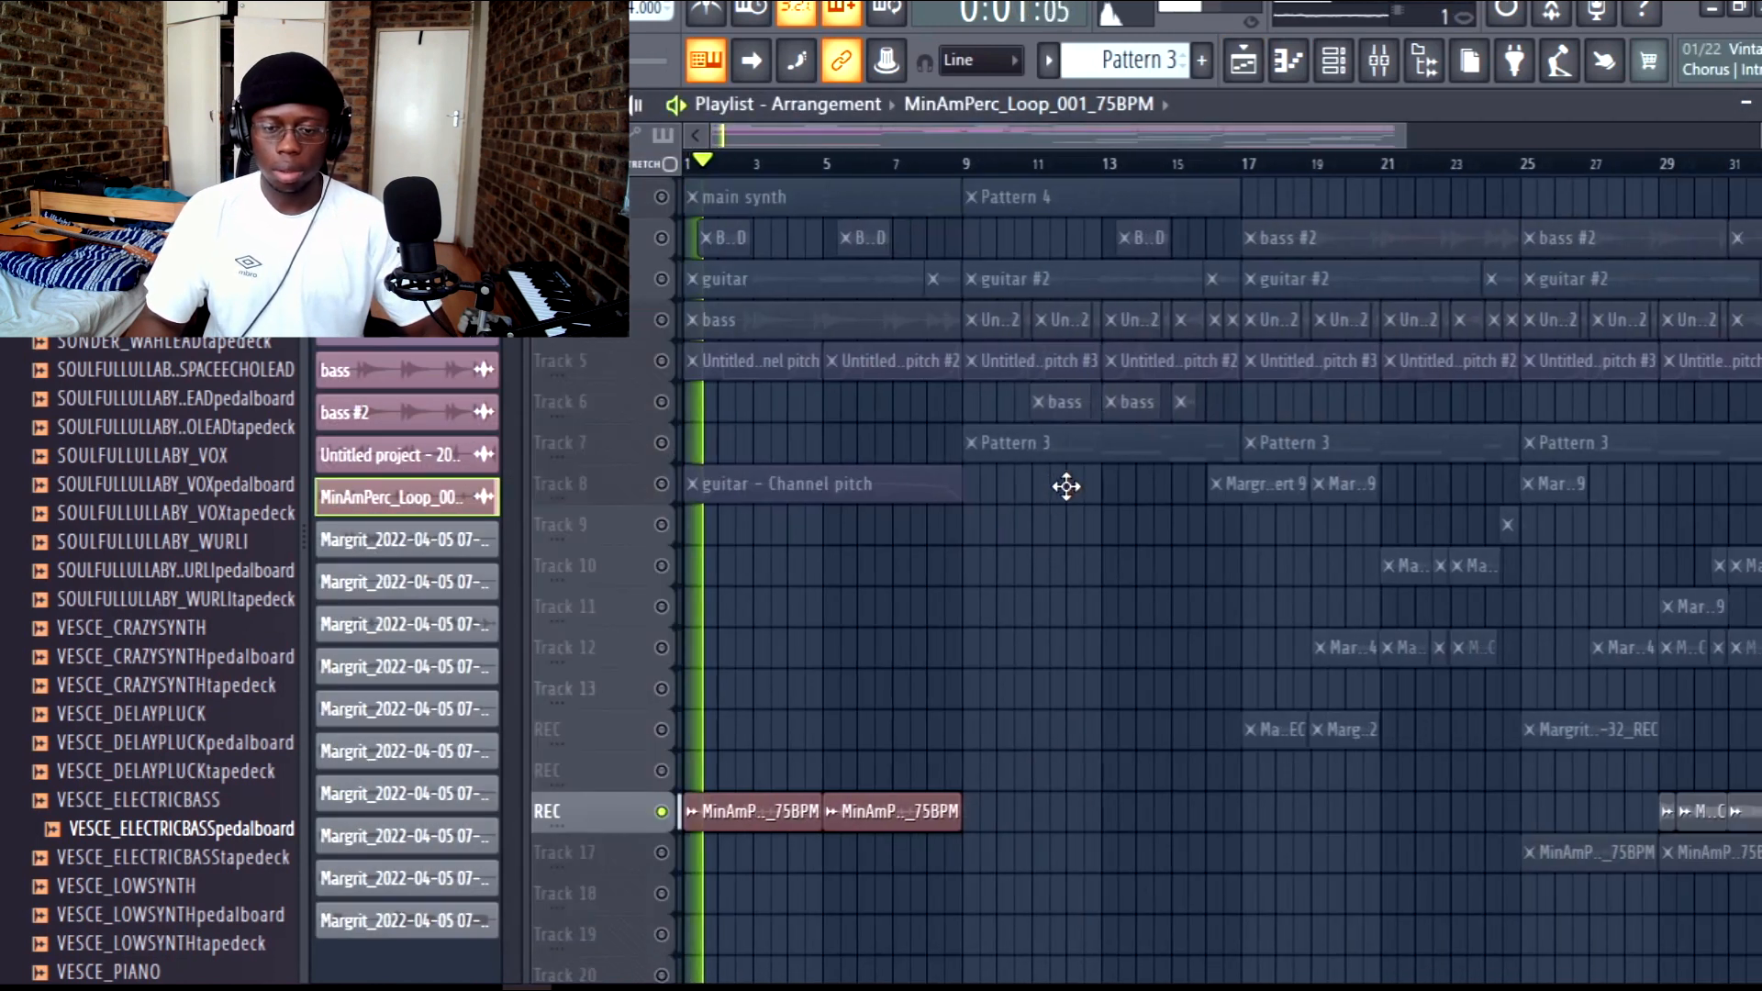
left_click_drag(1757, 207, 1755, 234)
scroll(1554, 448, "down", 3)
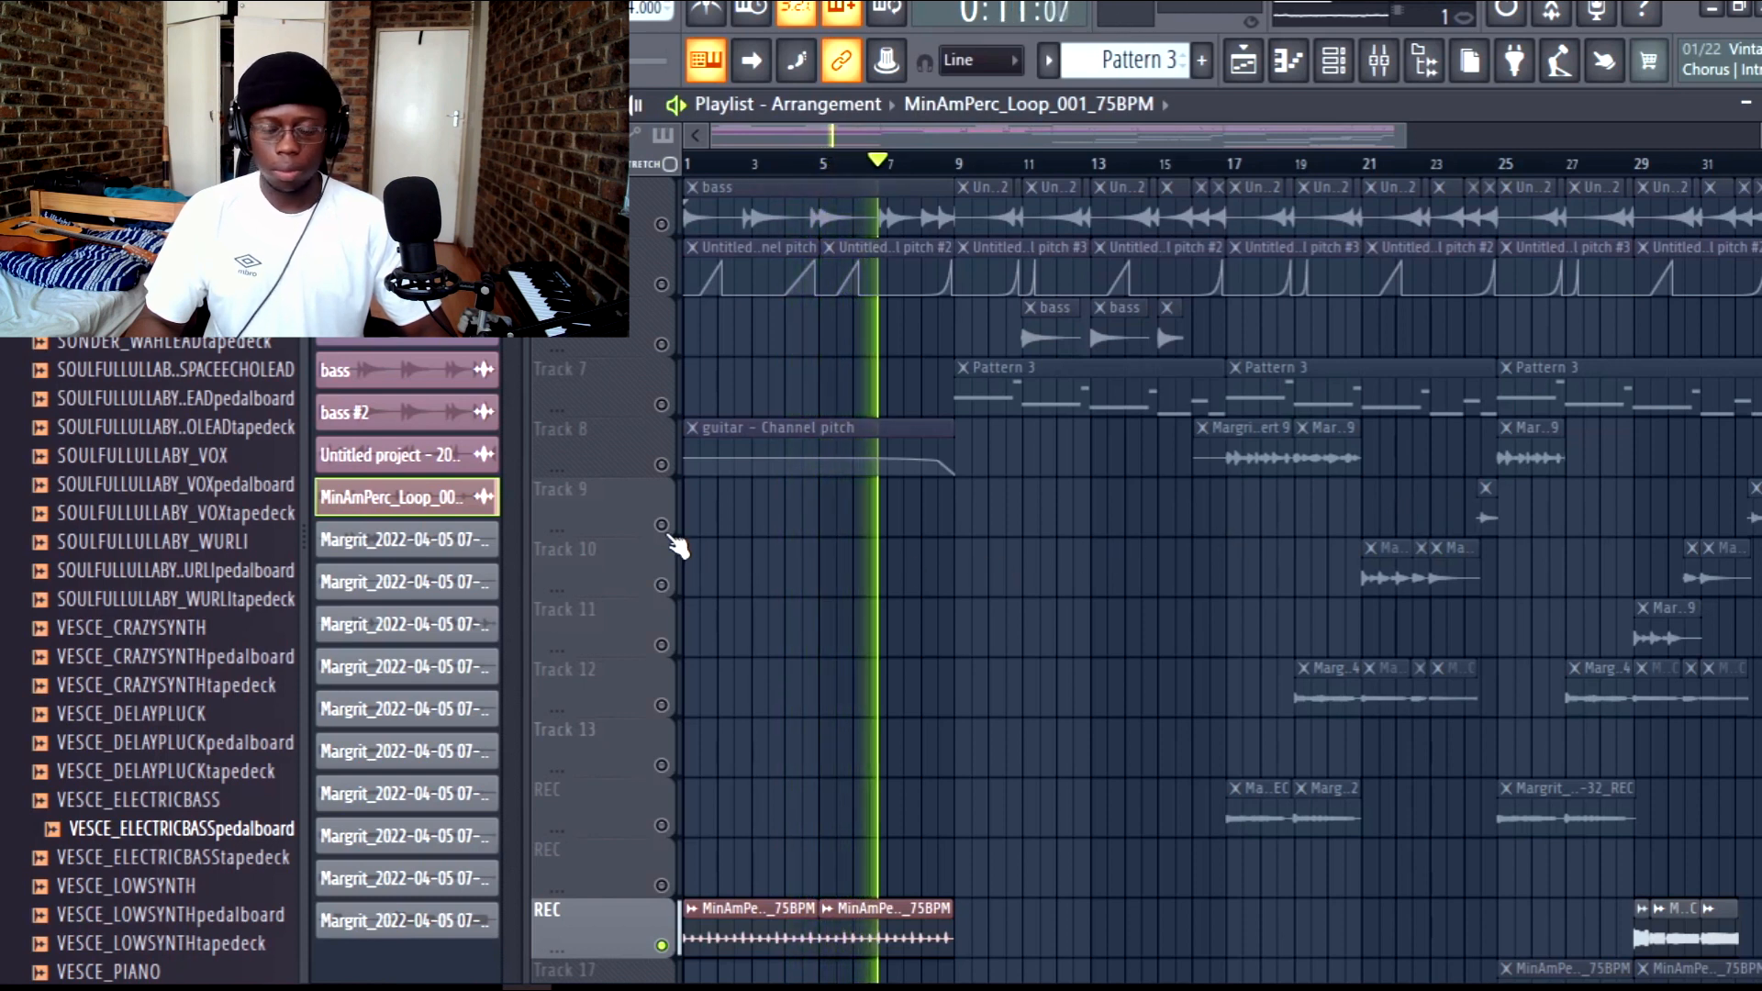
key("space")
Step: Examine the mixer effects on Insert 11, which the 07-33-29_REC recording is routed to, and return to the playlist
key("F9")
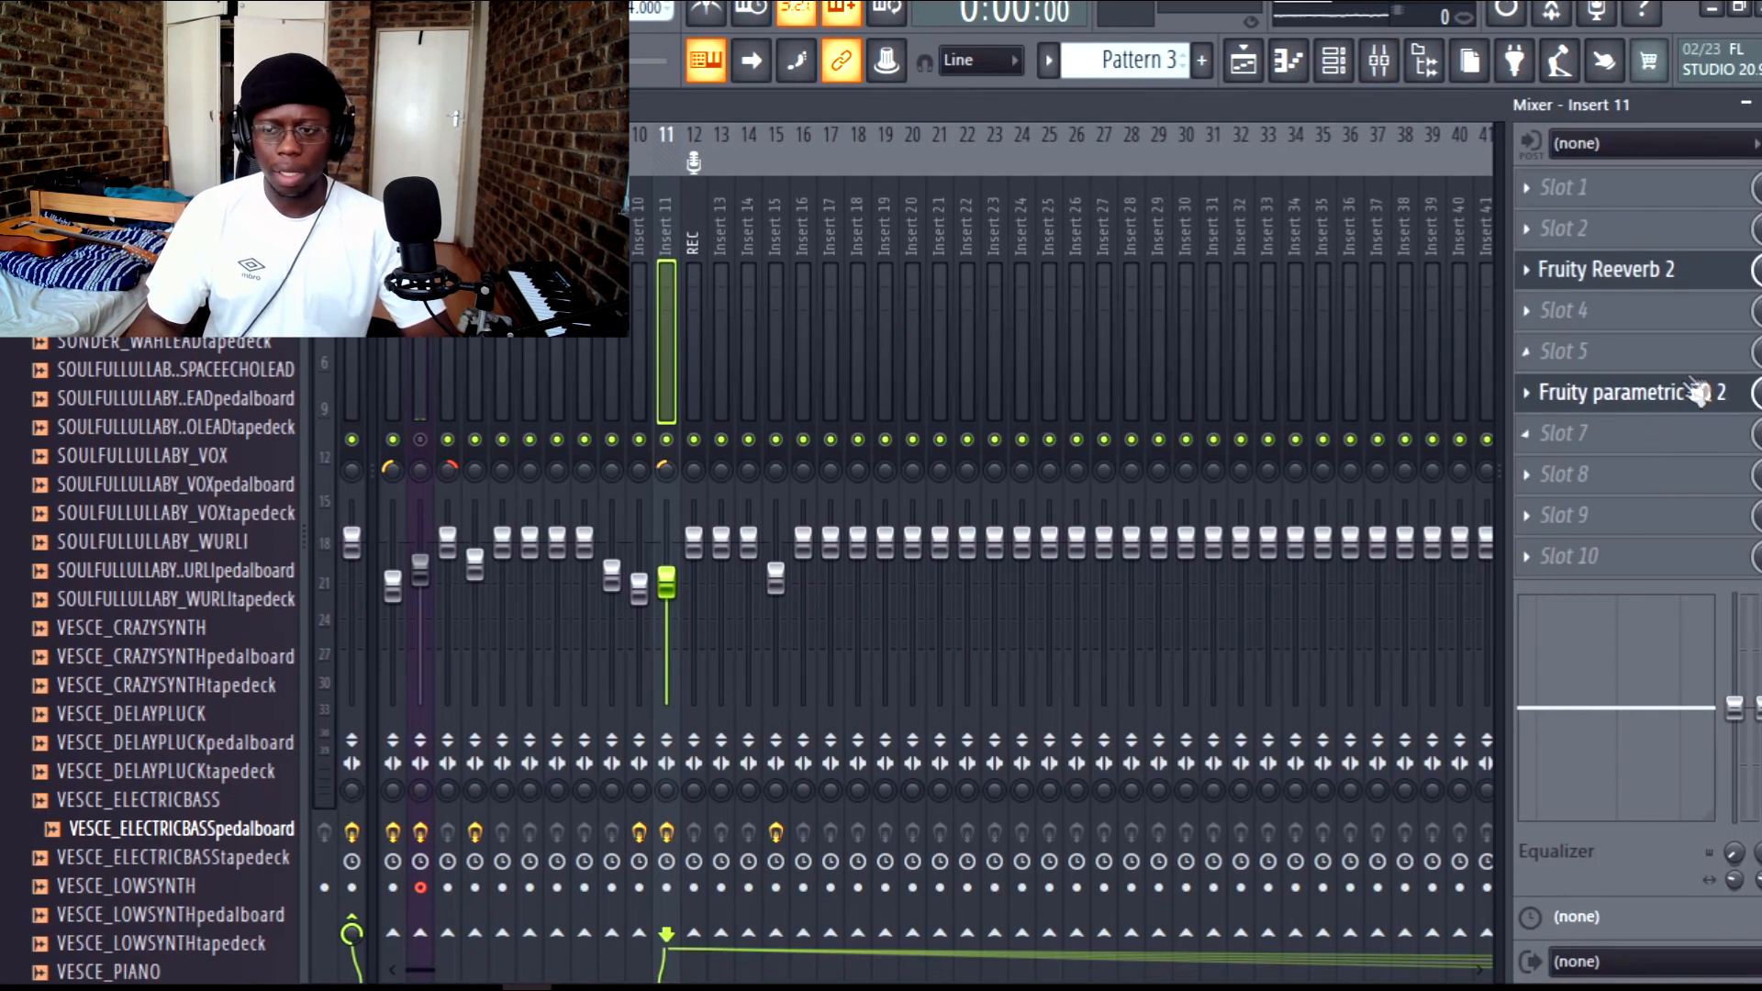
key("F9")
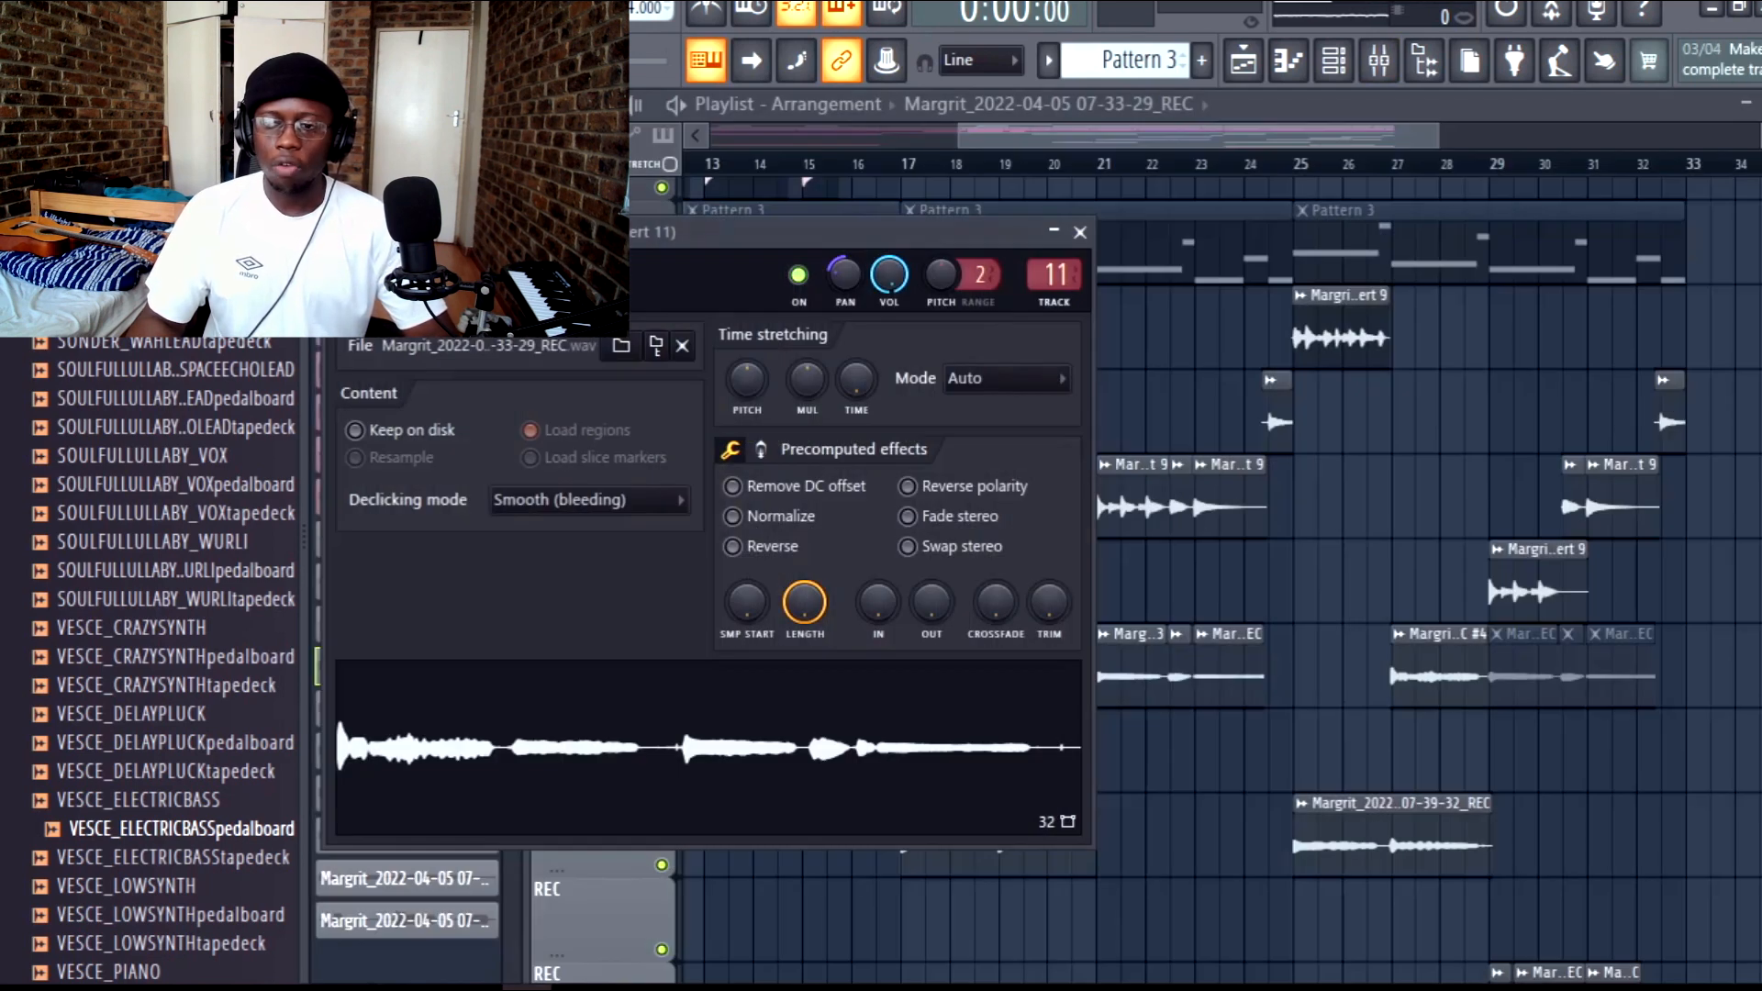
left_click_drag(1363, 445, 1402, 547)
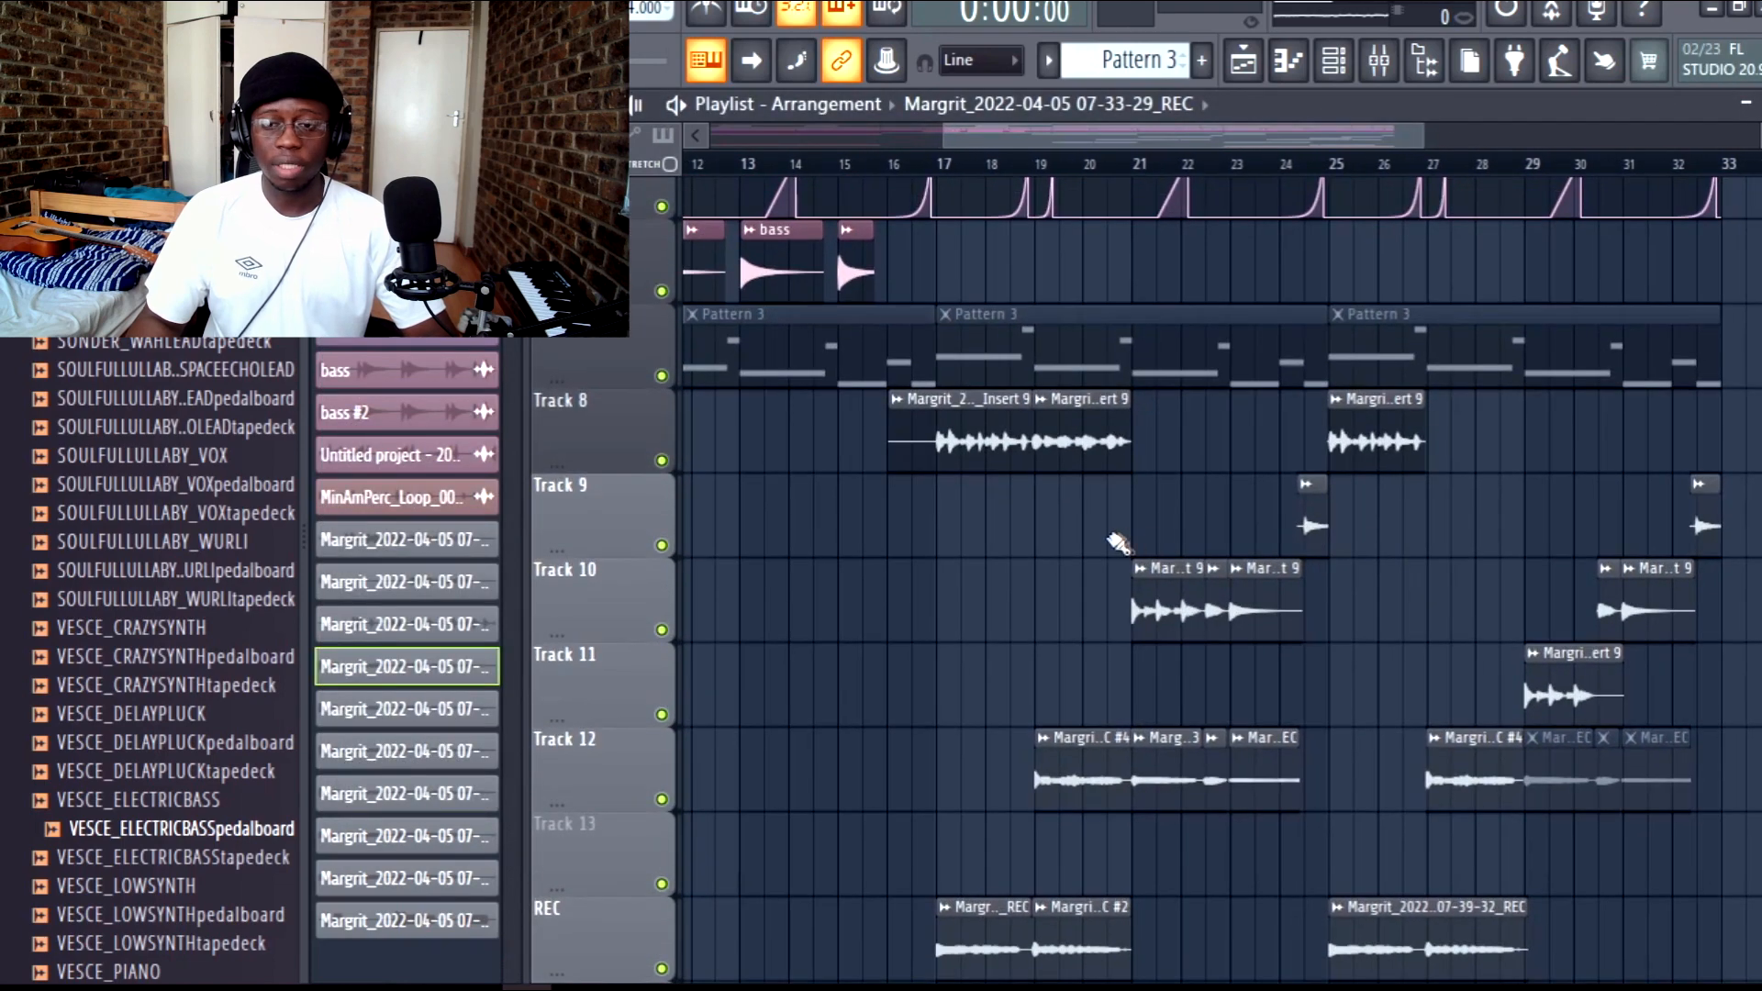
Step: Open the Insert 9 recording on Track 8, inspect the effect slots of its mixer track, and hide the mixer
double_click(1028, 445)
key("F9")
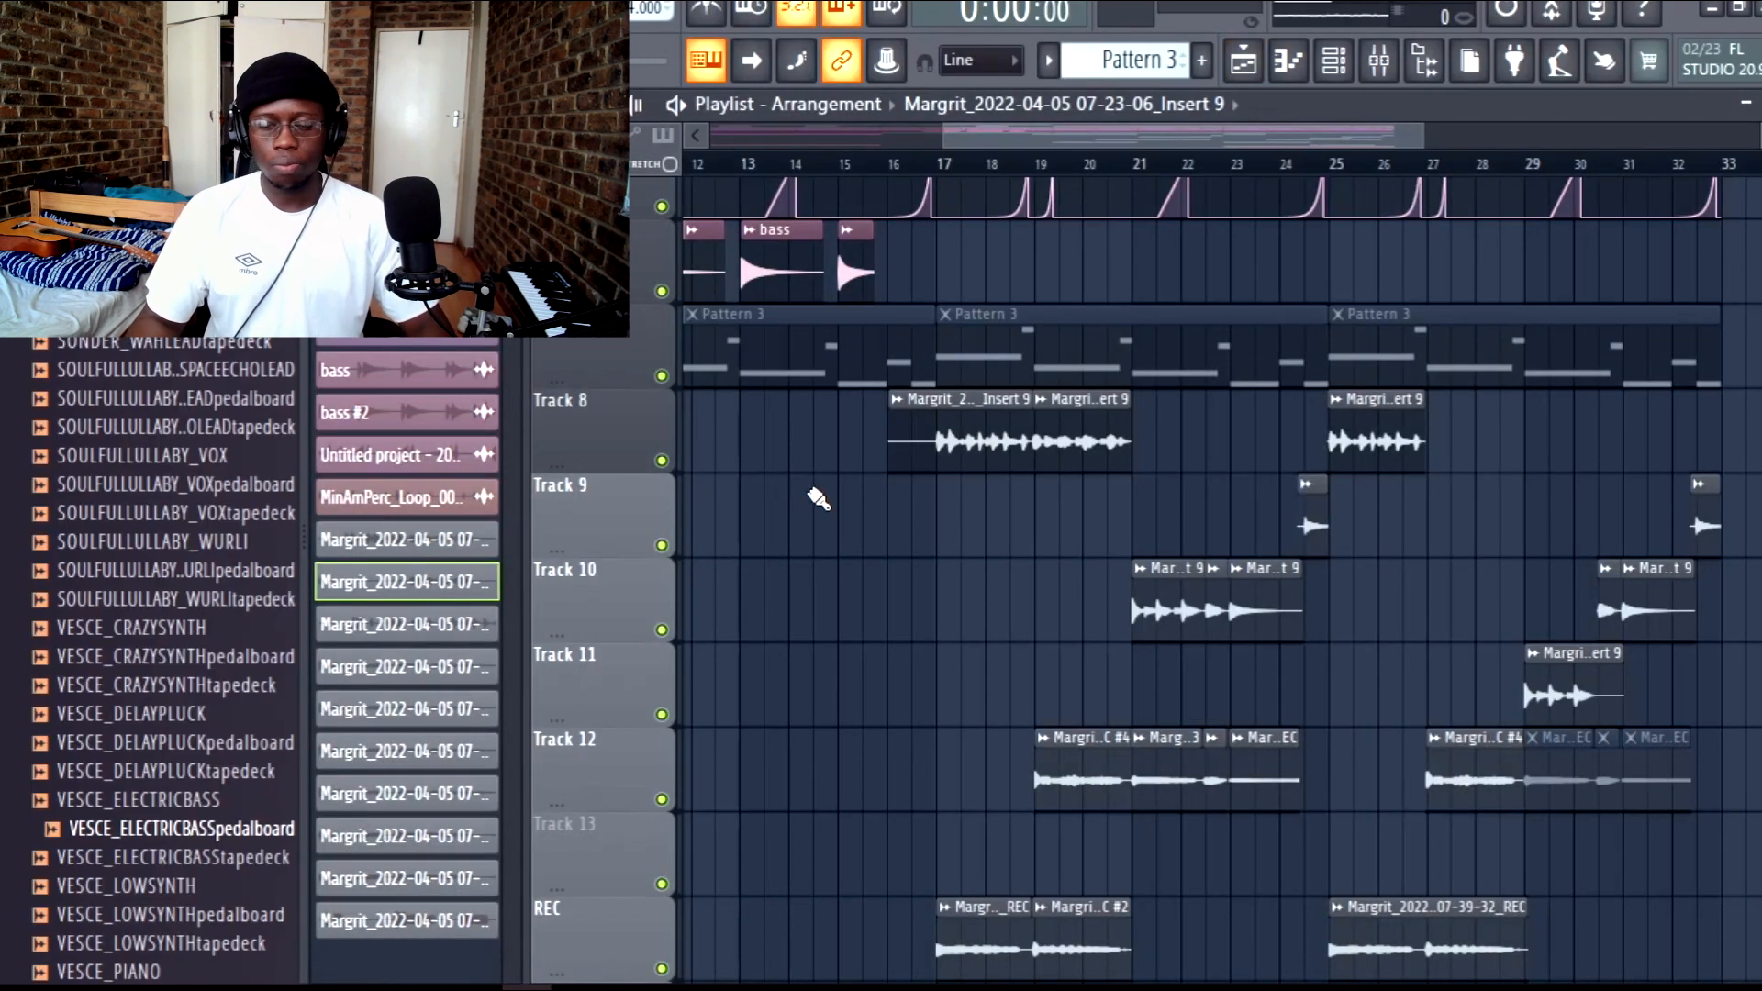
right_click(936, 553, "ctrl")
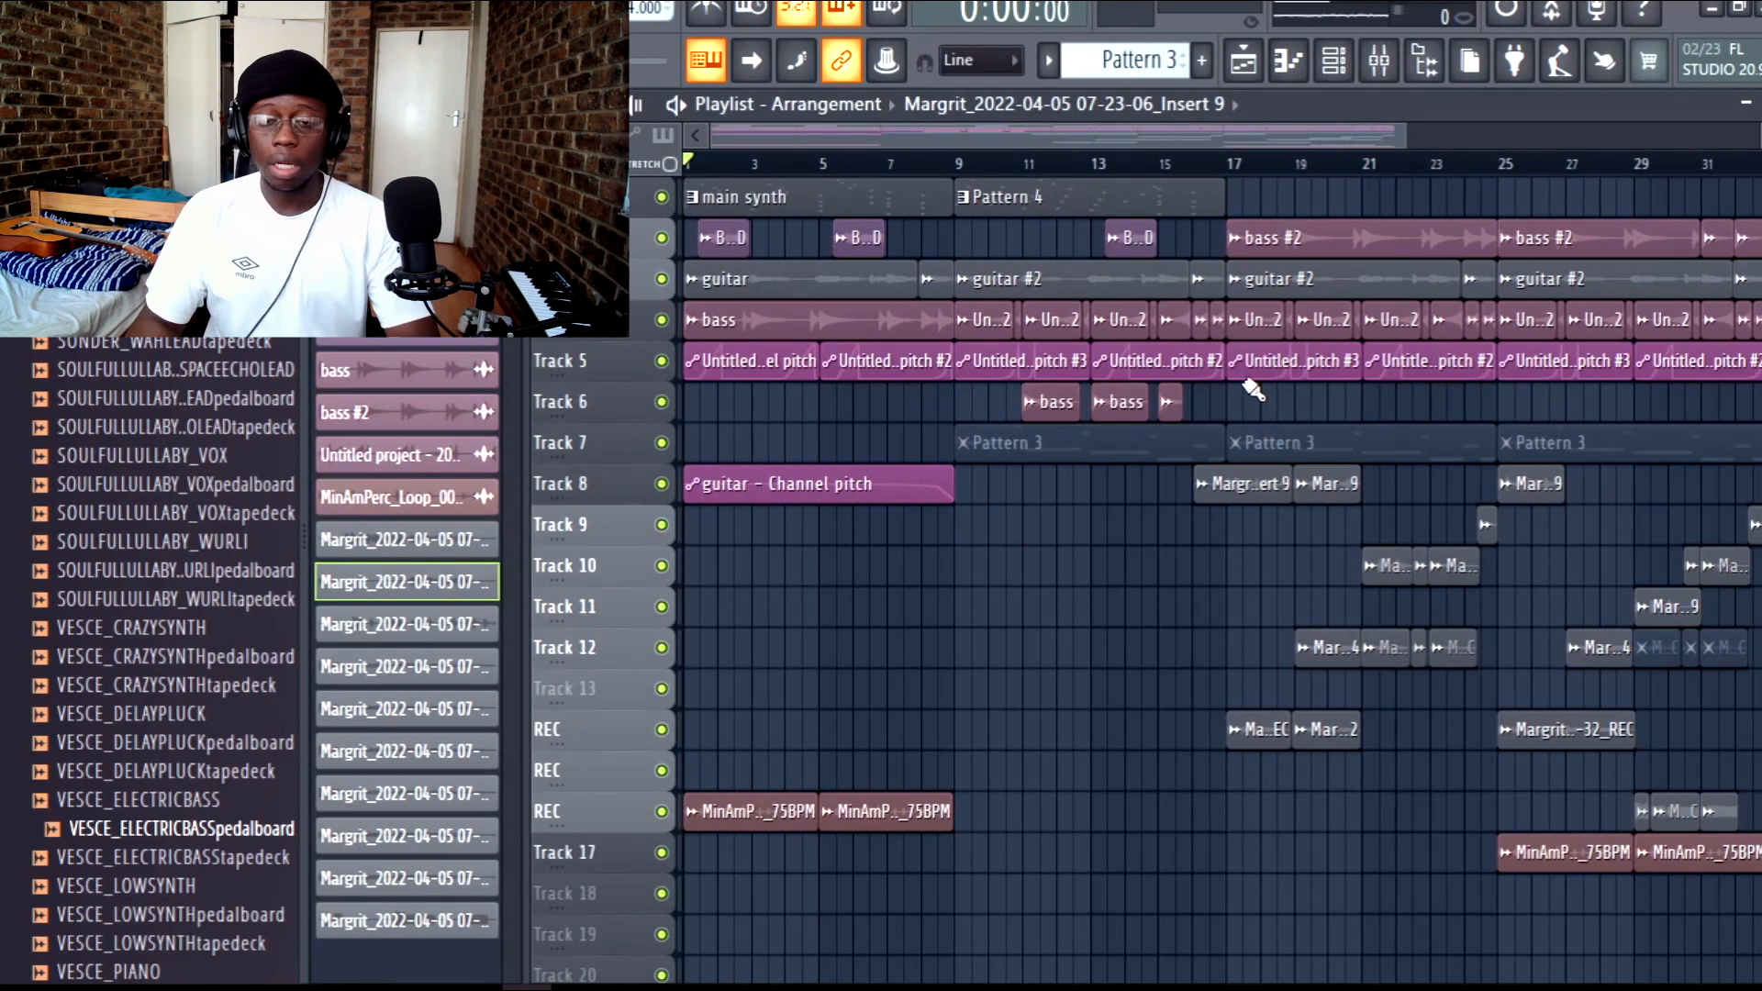
key("F9")
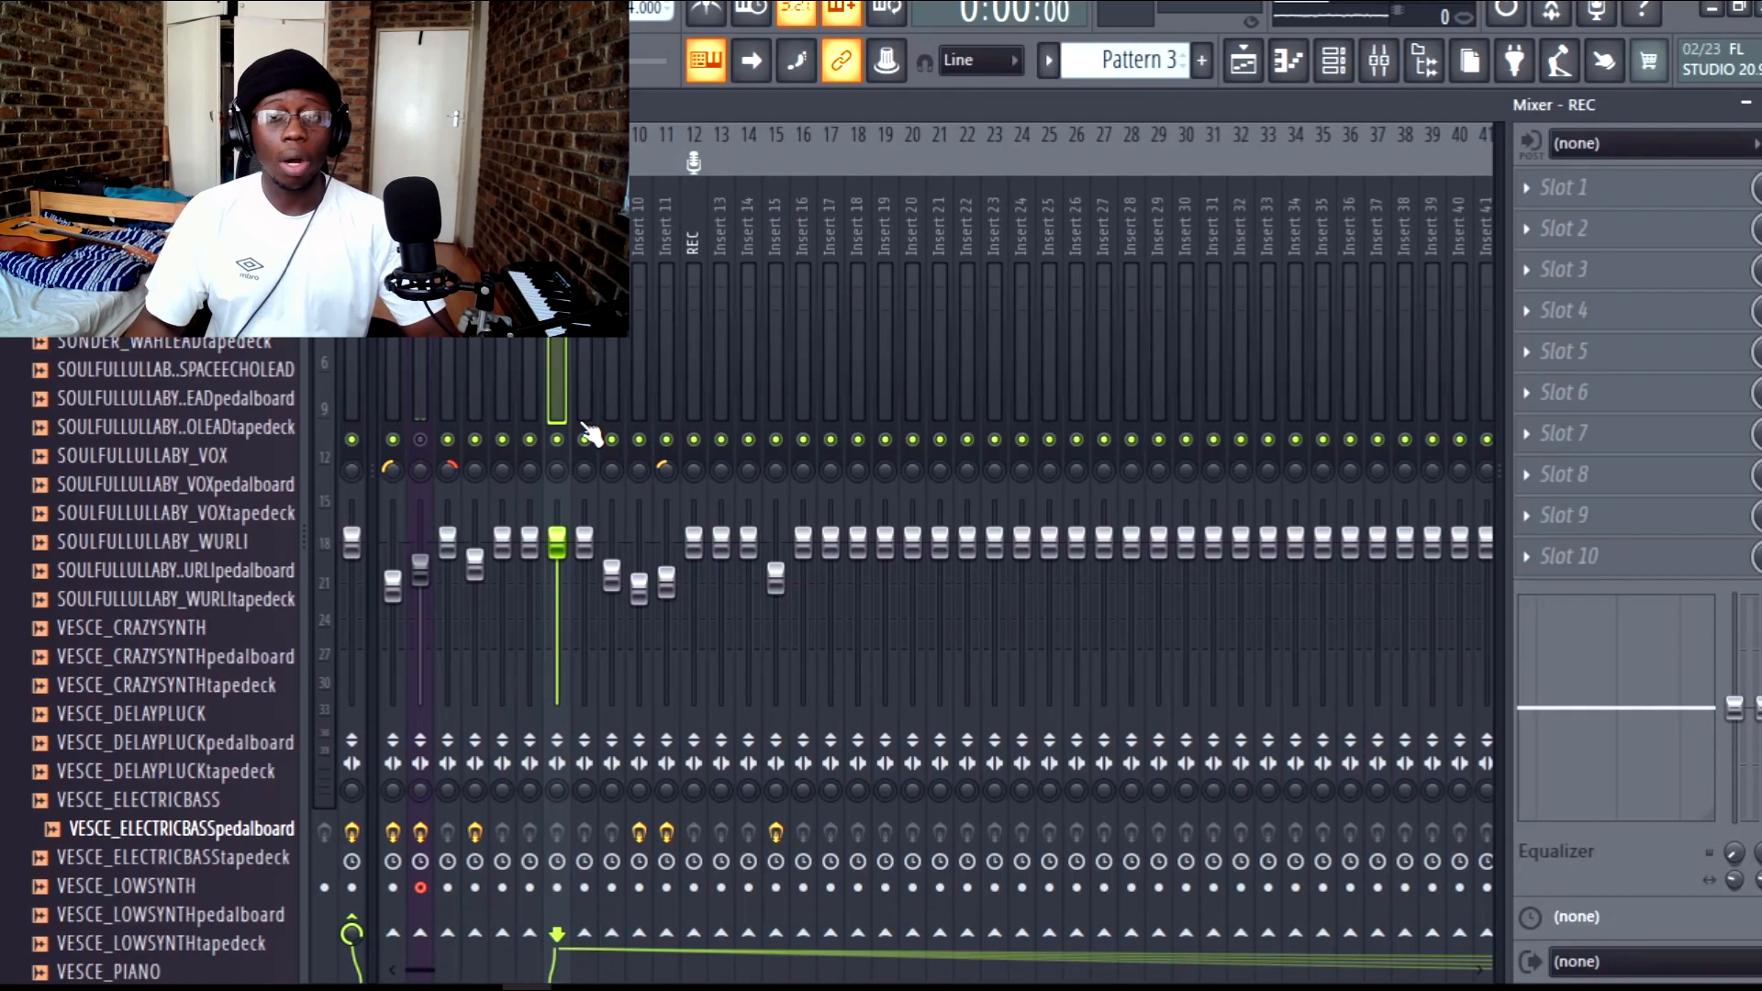
key("F9")
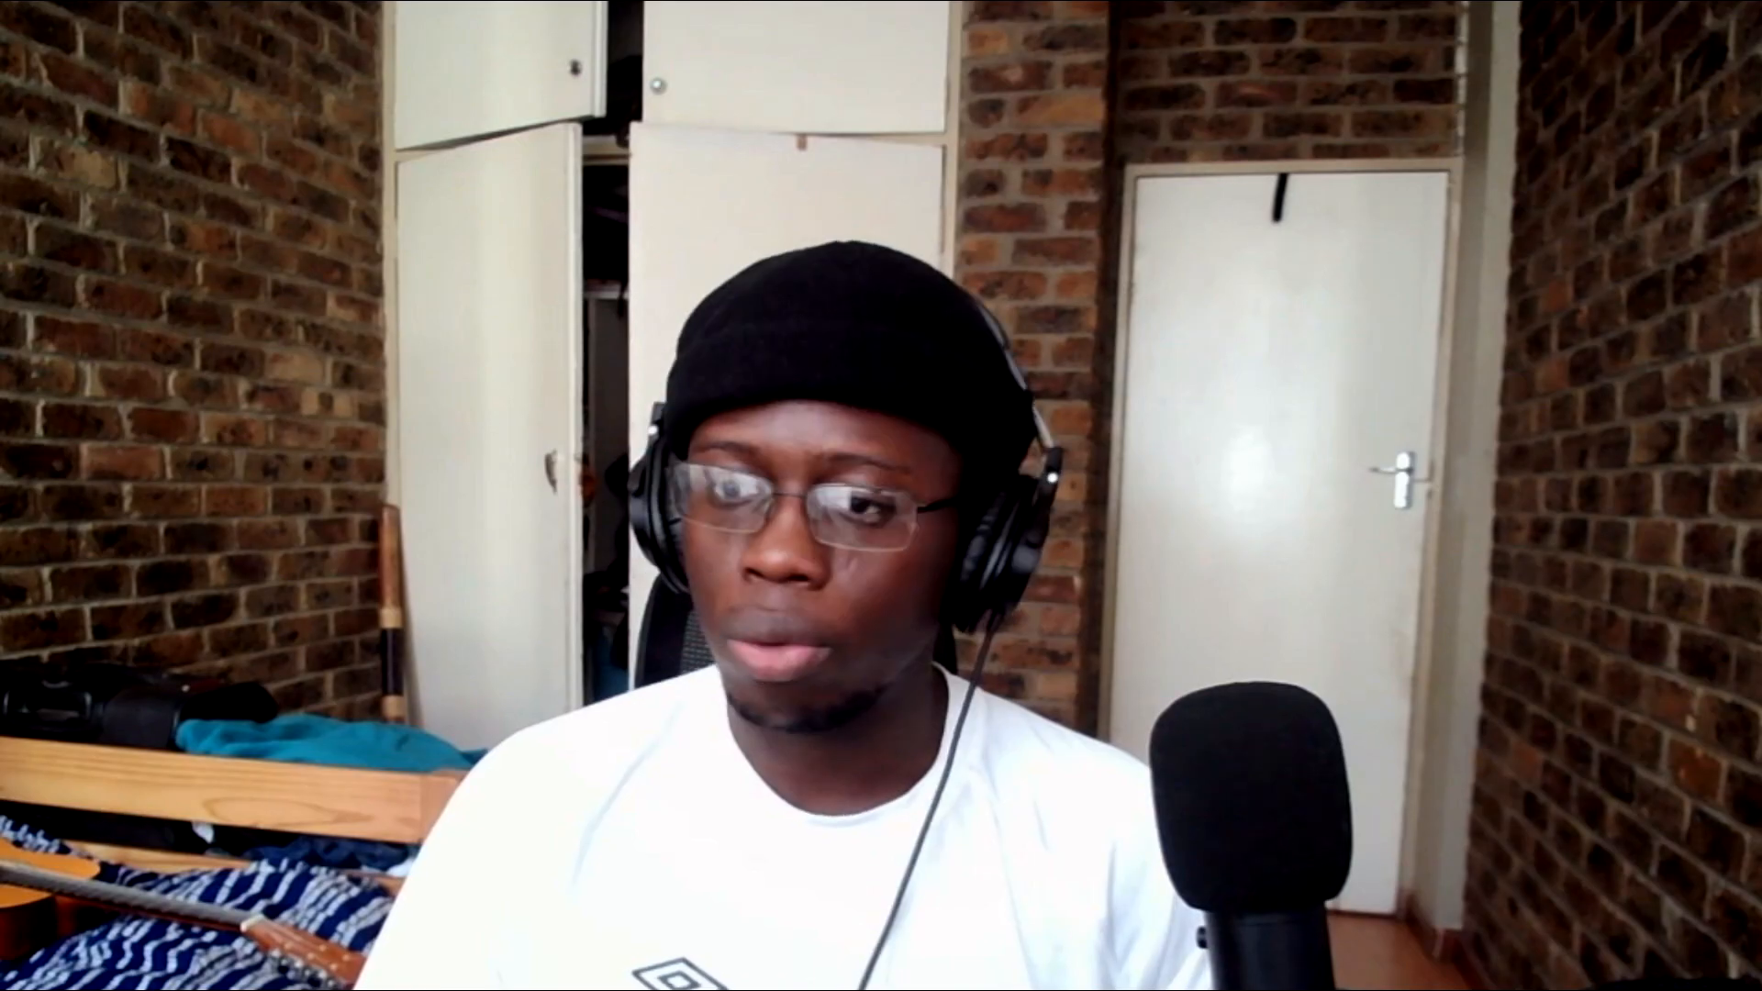